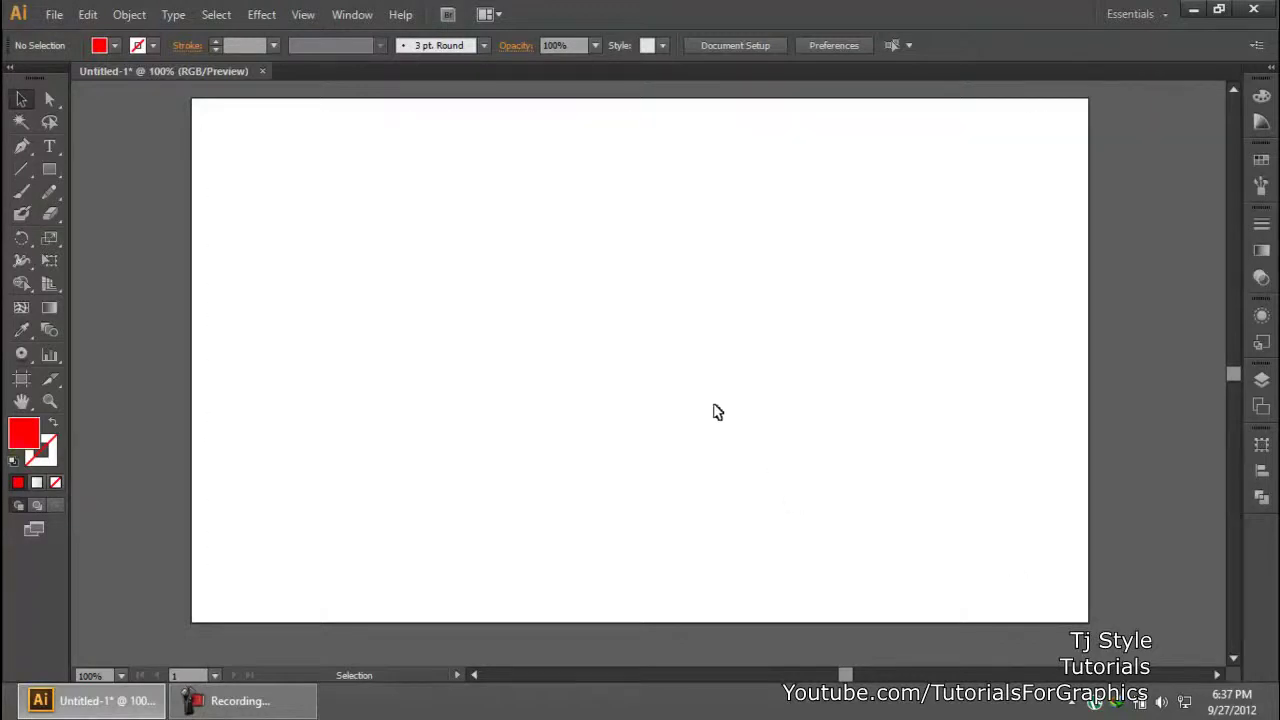
left_click(240, 701)
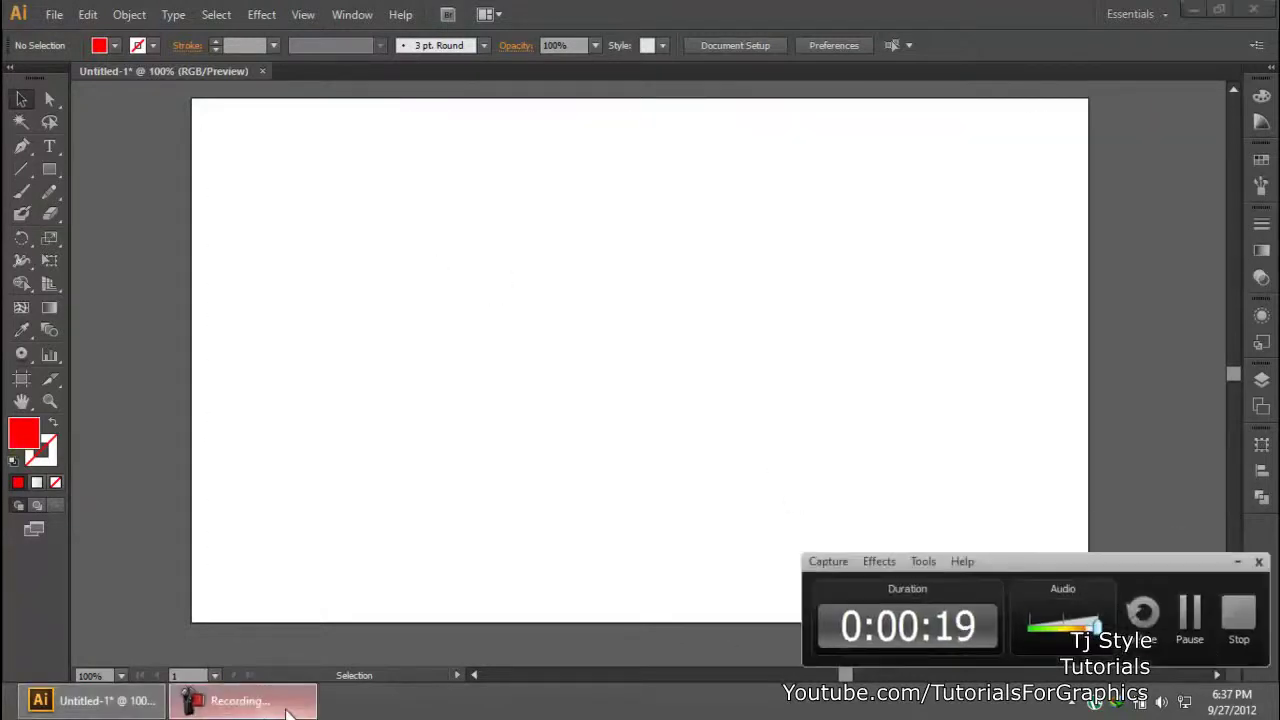
left_click_drag(1188, 566, 1177, 565)
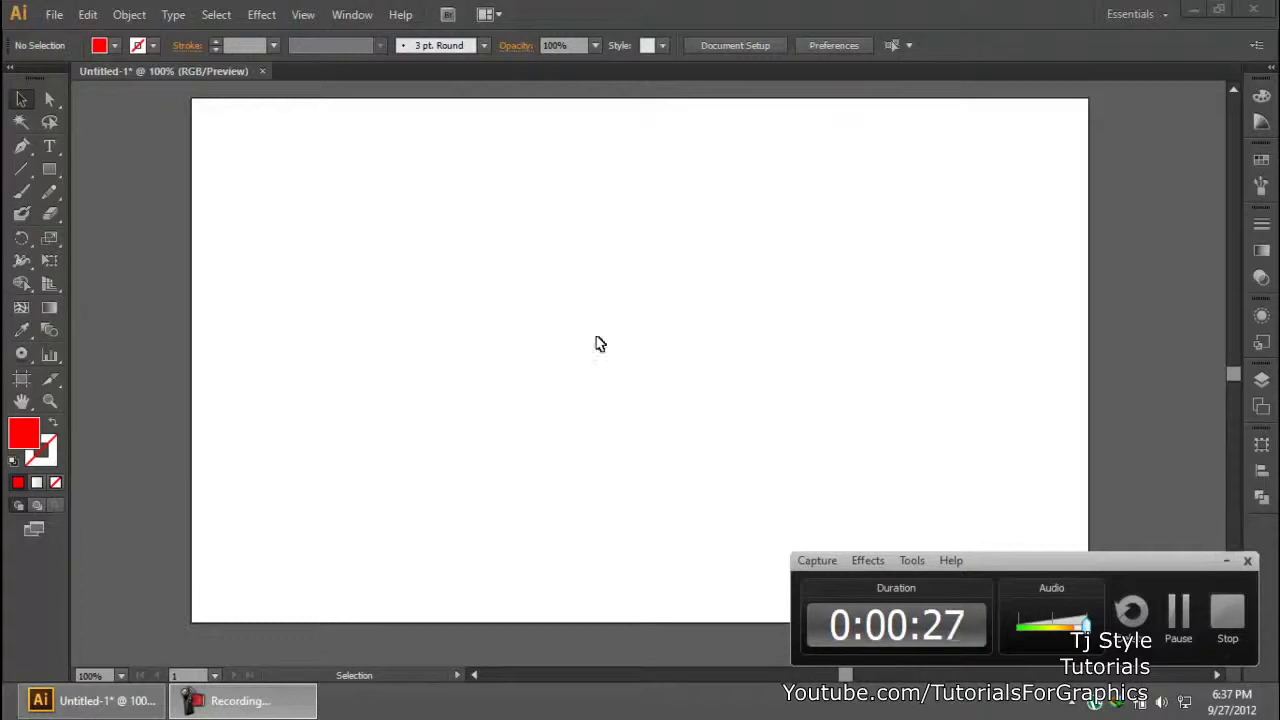
left_click(462, 179)
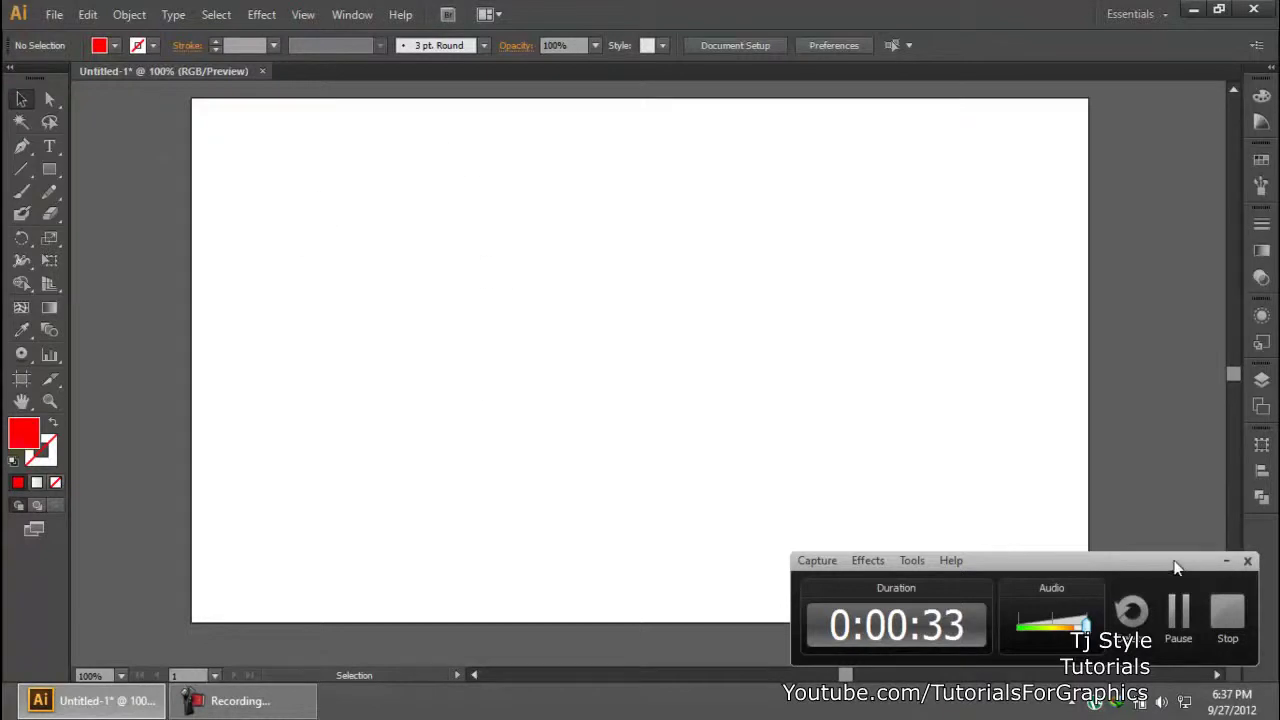
left_click(1226, 561)
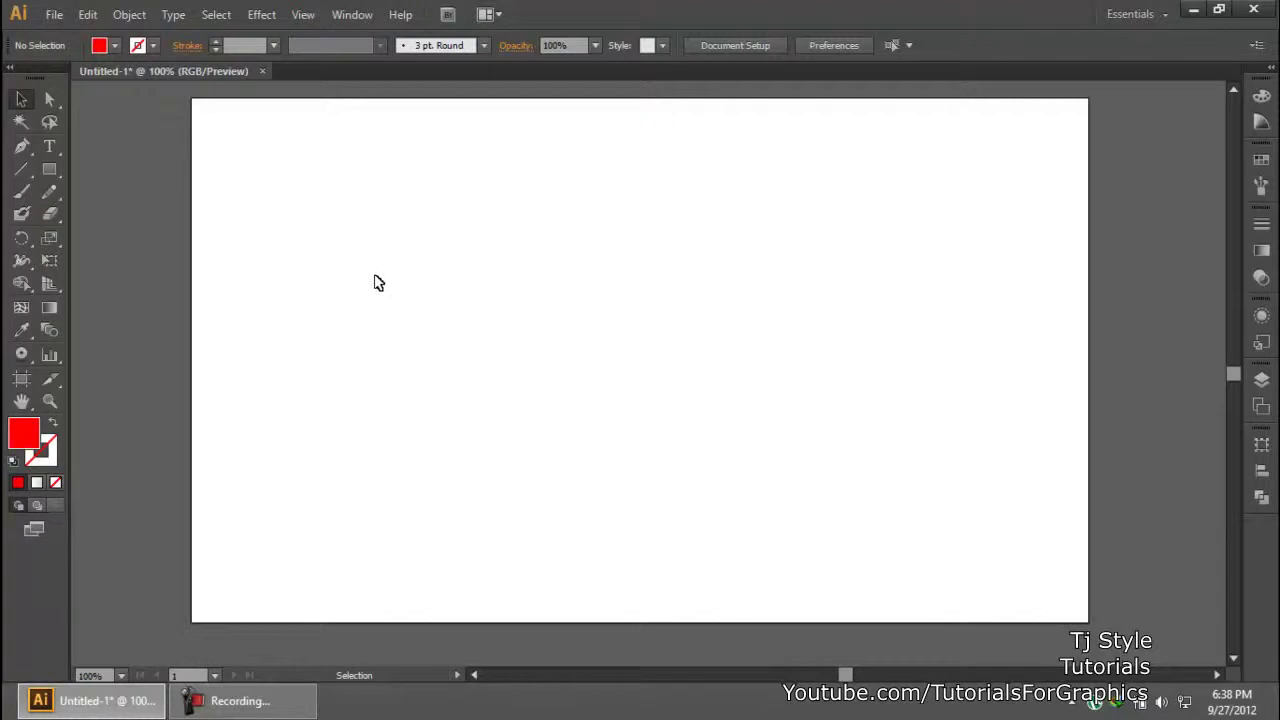
left_click(240, 700)
left_click_drag(1144, 562, 1148, 564)
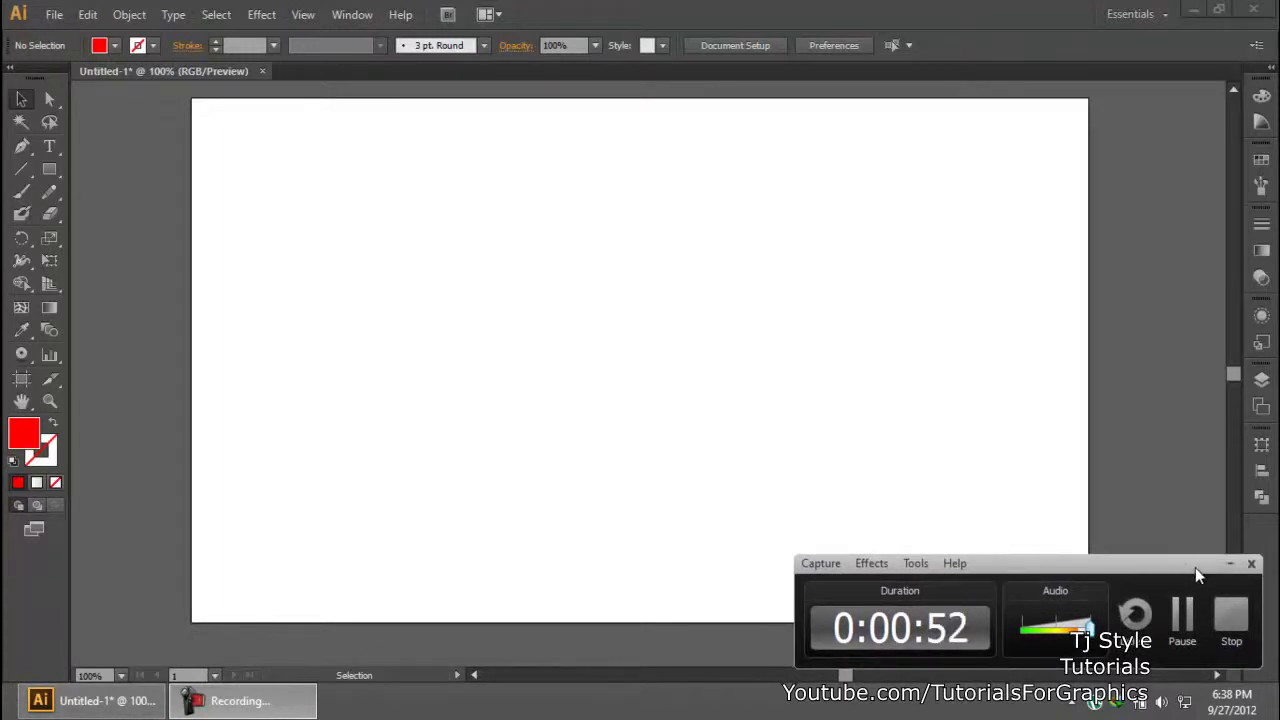
left_click(1229, 564)
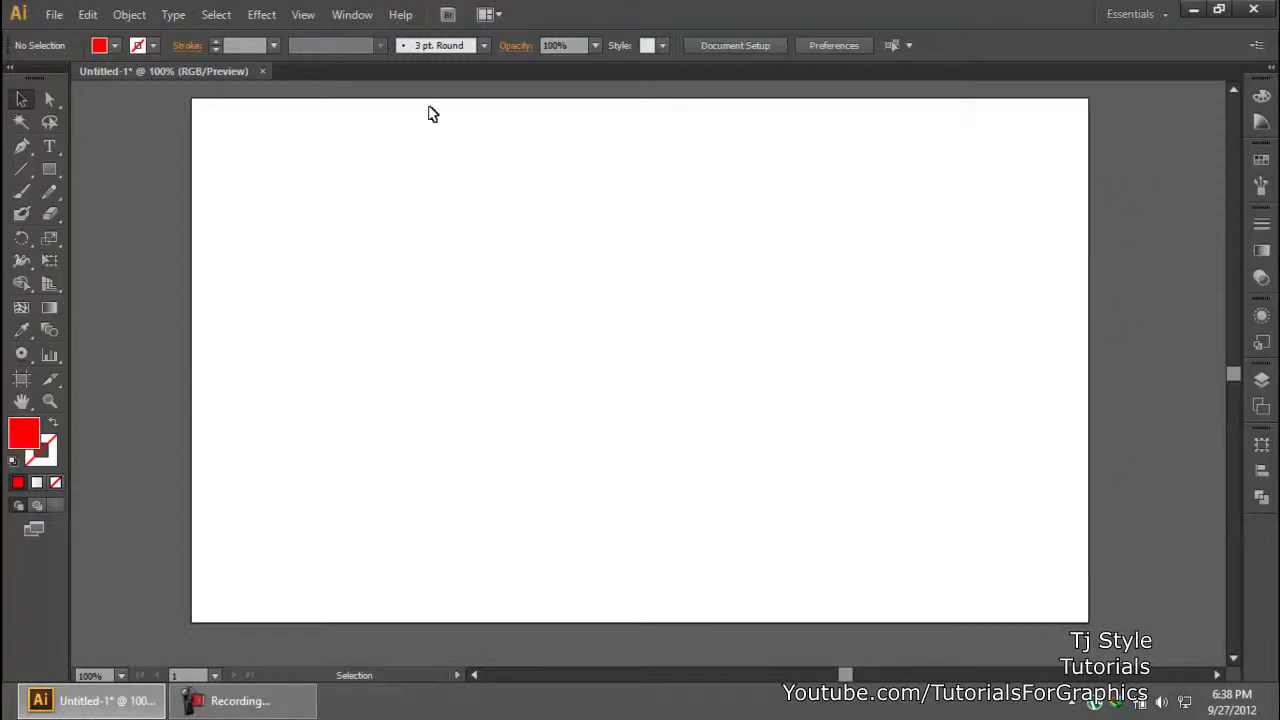
Open the Symbols panel, position it over the artboard's edge and make it slightly taller.
left_click(354, 14)
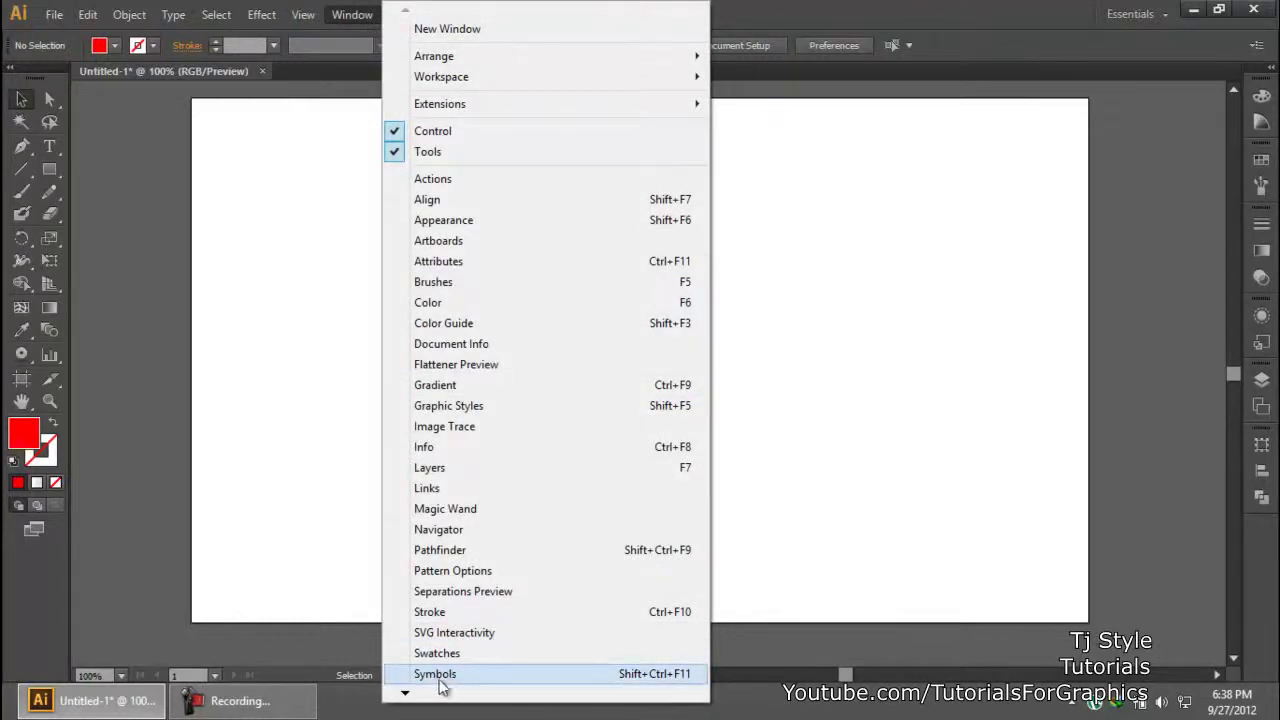
left_click(503, 676)
left_click_drag(1046, 171, 1029, 203)
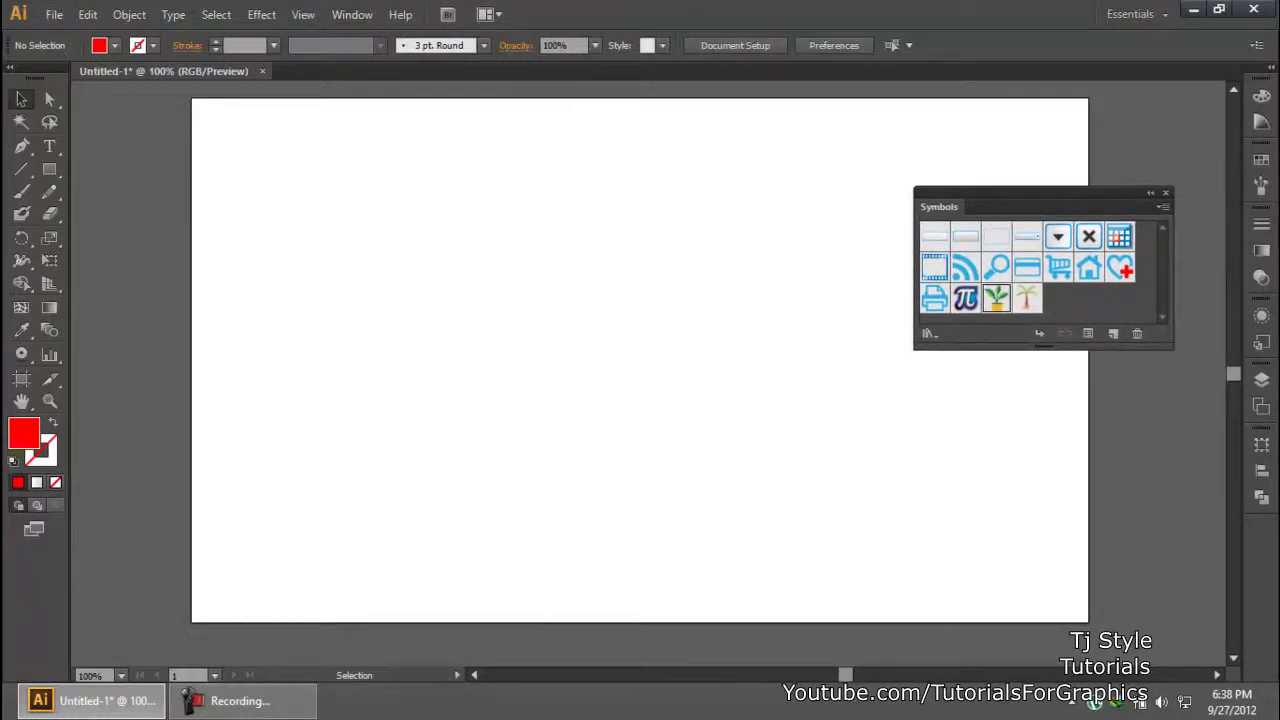
left_click_drag(1027, 200, 946, 244)
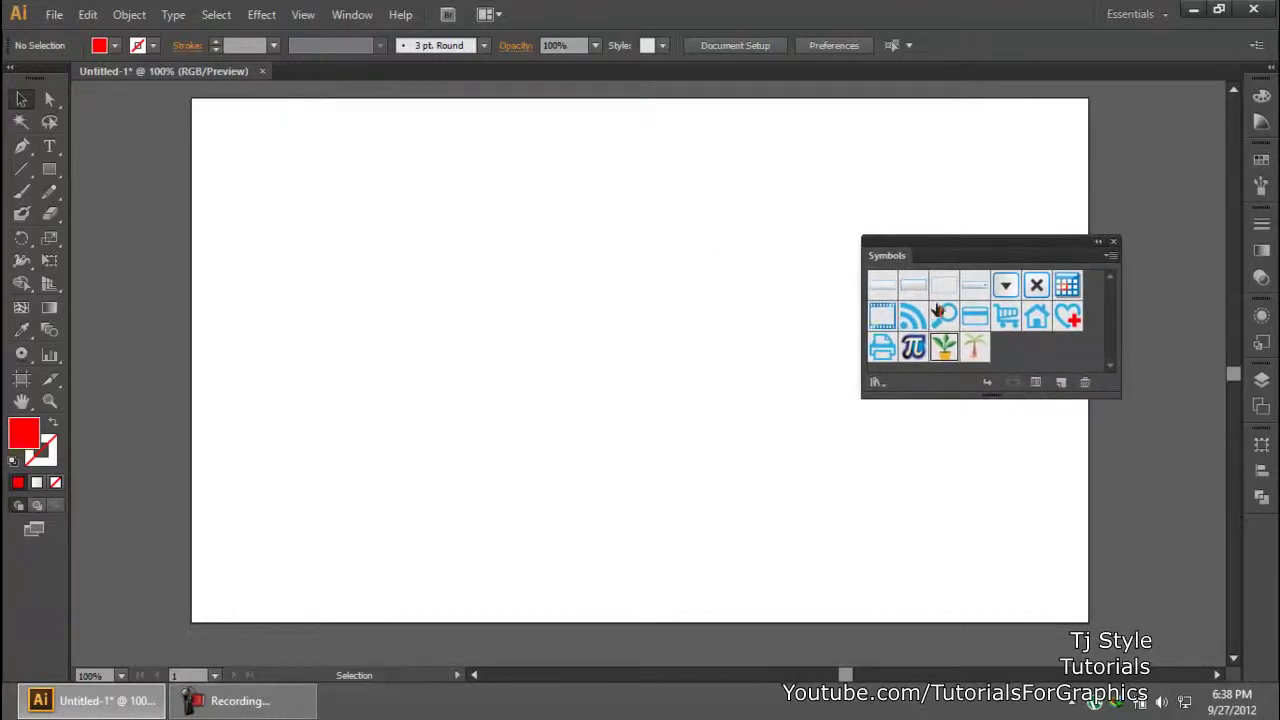
left_click_drag(1089, 268, 1152, 305)
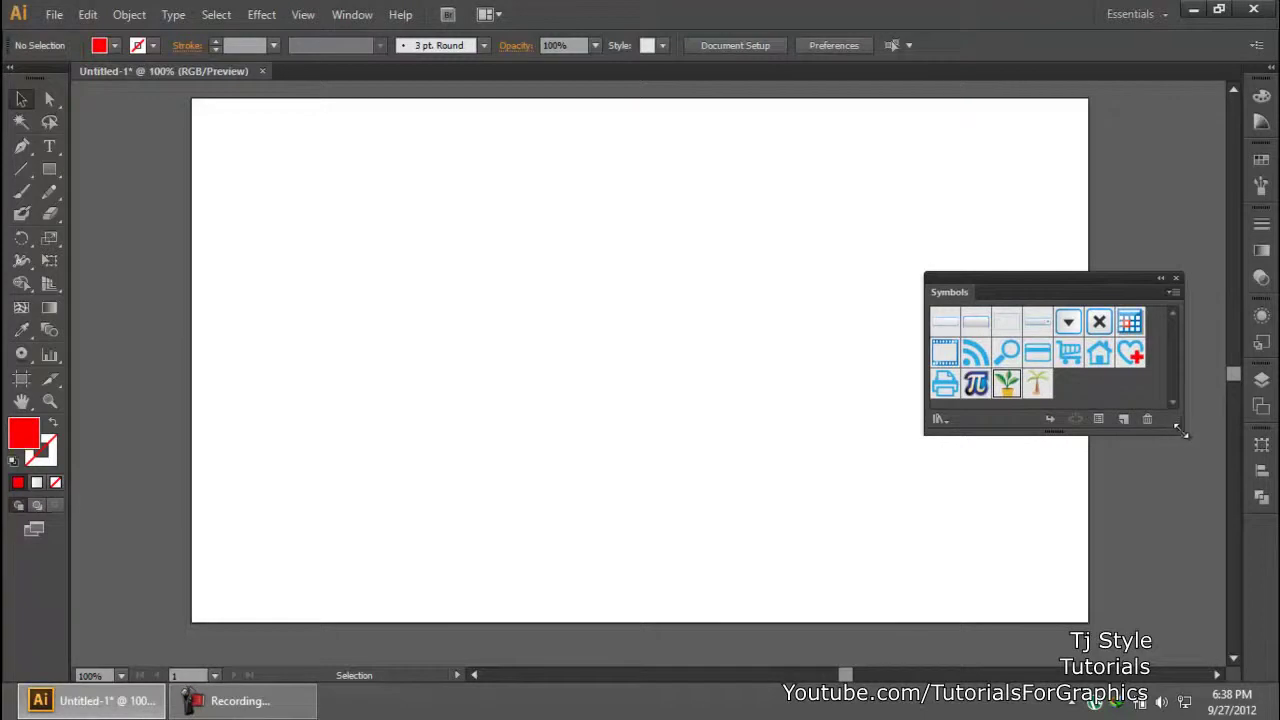
left_click_drag(1181, 430, 1184, 445)
Open the Celebration symbol library and place an instance of the Bow symbol on the artboard.
left_click(1175, 292)
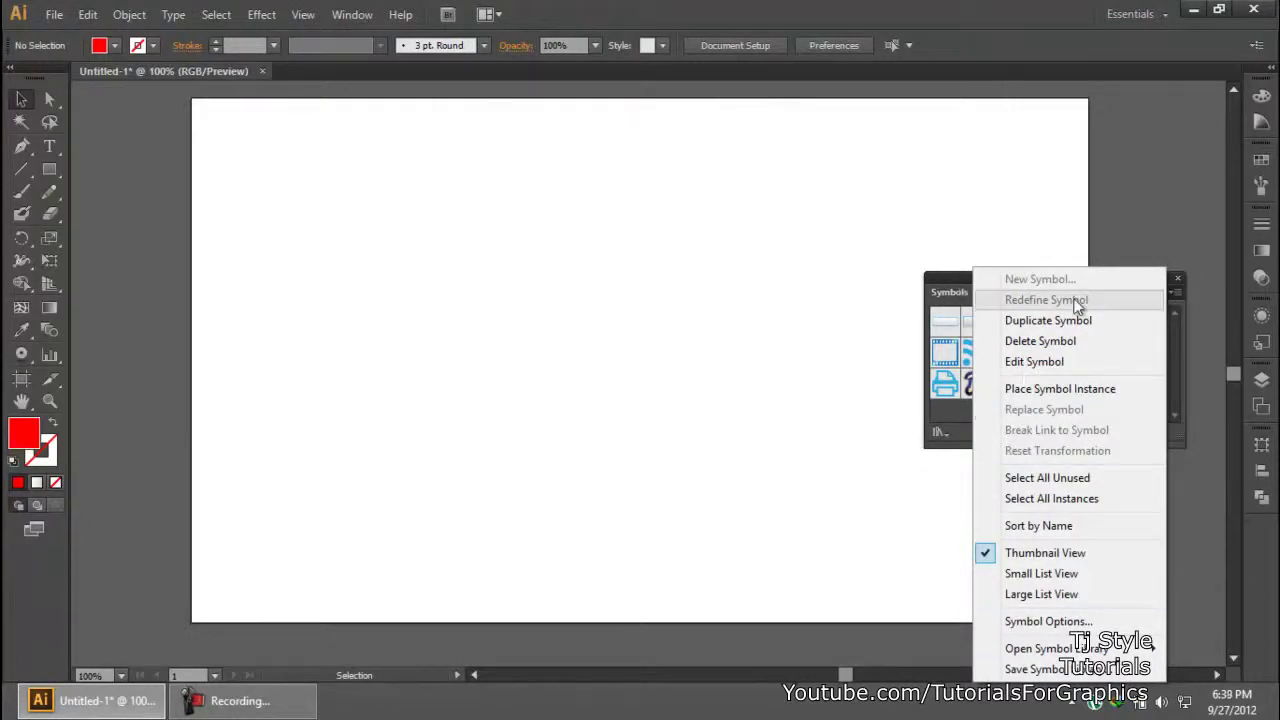
left_click(961, 280)
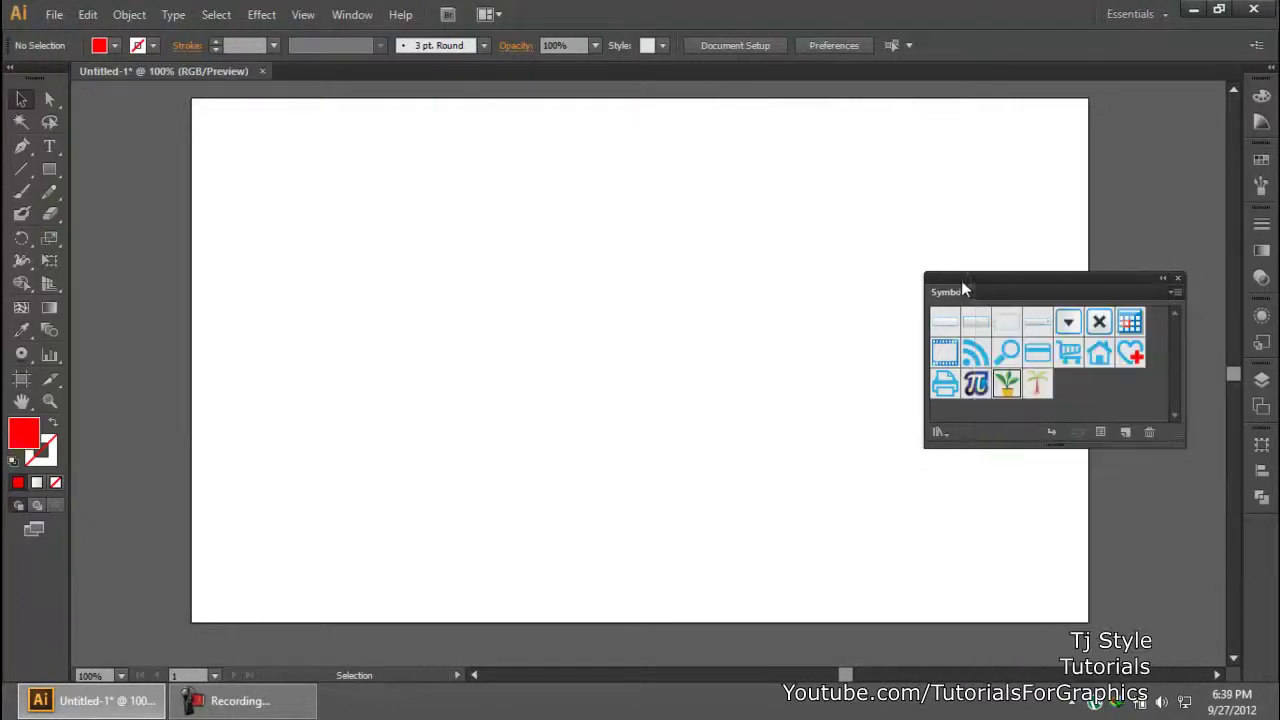
left_click(1175, 292)
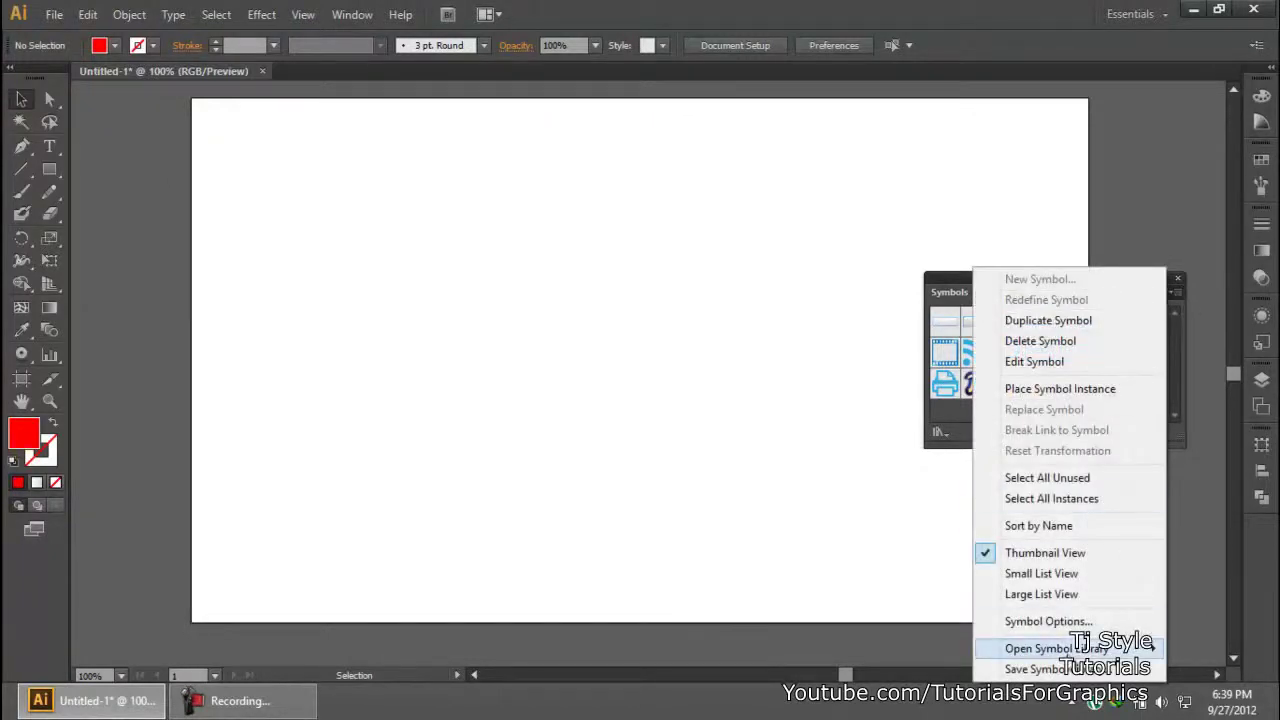
mouse_move(1060, 660)
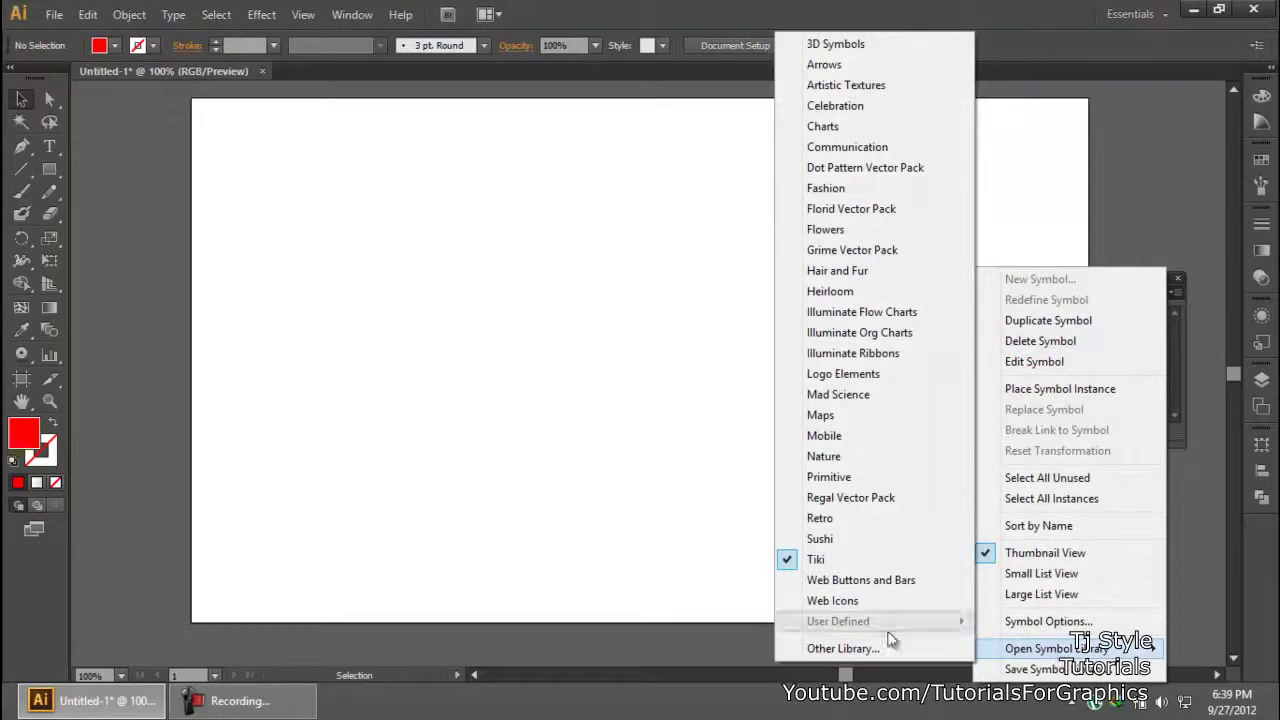
left_click(846, 114)
left_click_drag(1044, 356, 460, 262)
left_click(505, 302)
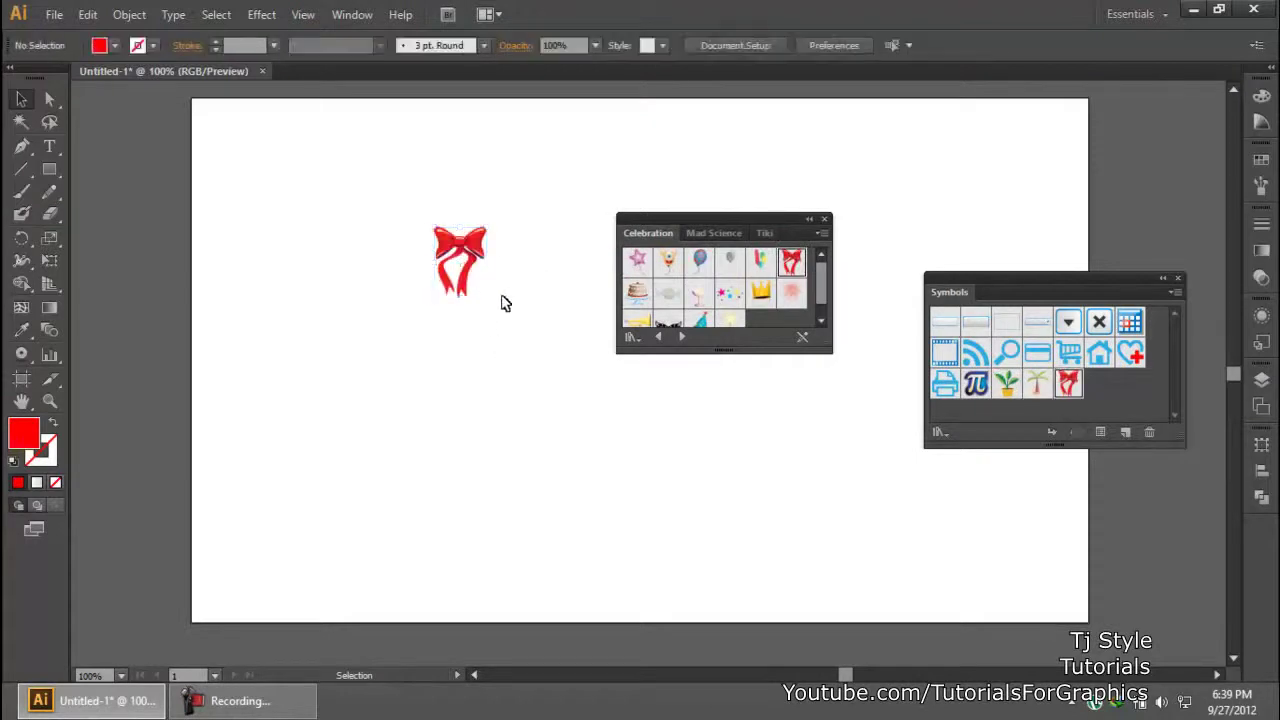
Enlarge the bow instance to inspect its vector quality, reposition it, and scale it back down somewhat.
left_click(478, 250)
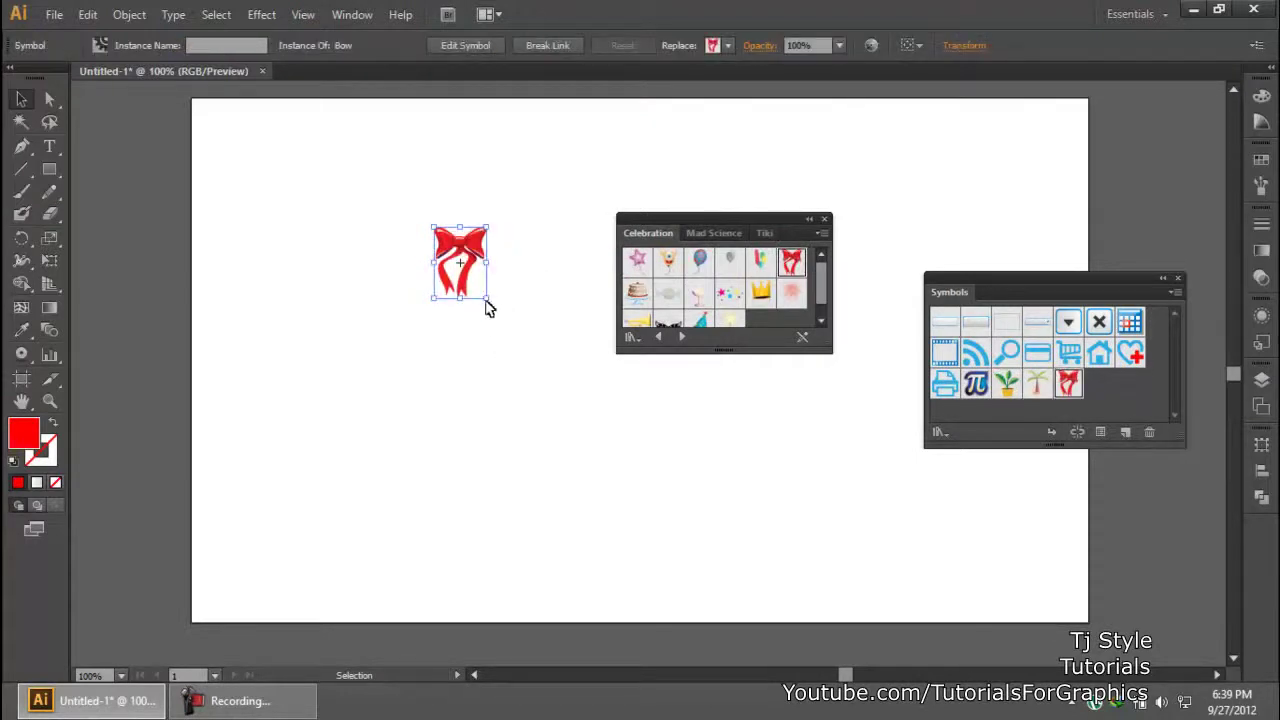
left_click_drag(486, 298, 513, 521)
left_click(648, 503)
key("ctrl+equal")
key("ctrl+equal")
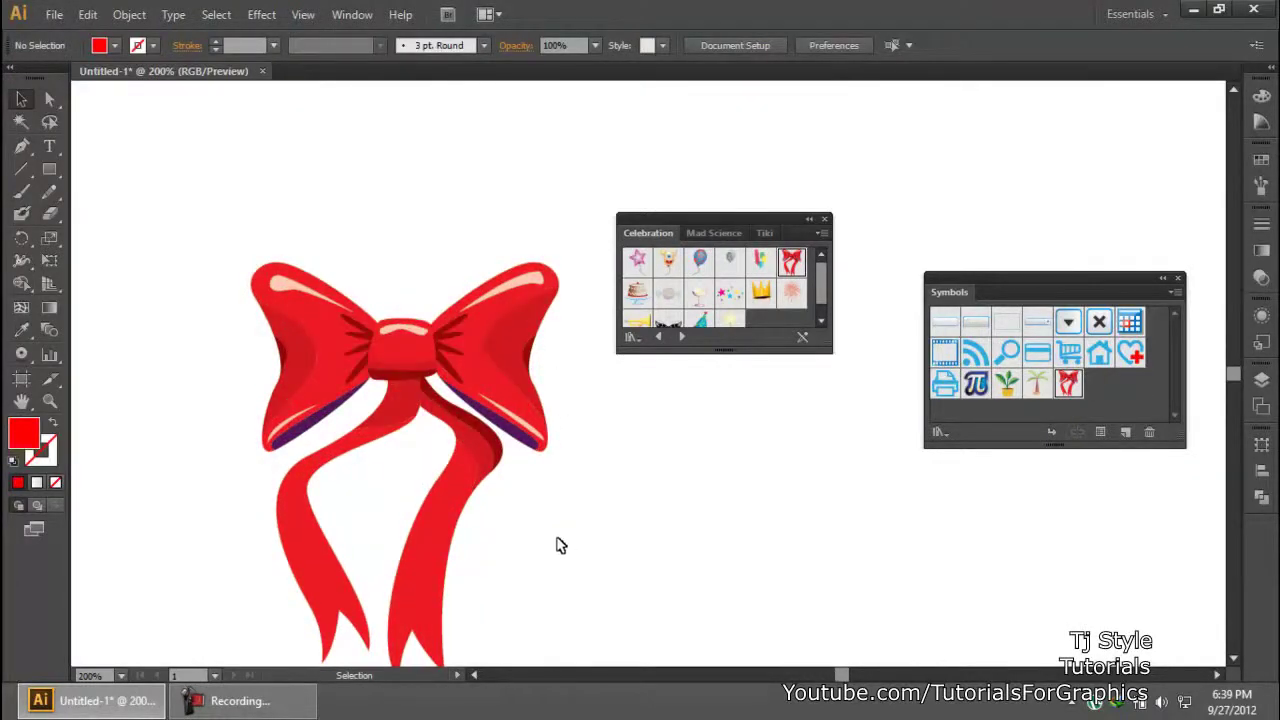
left_click_drag(475, 507, 493, 393)
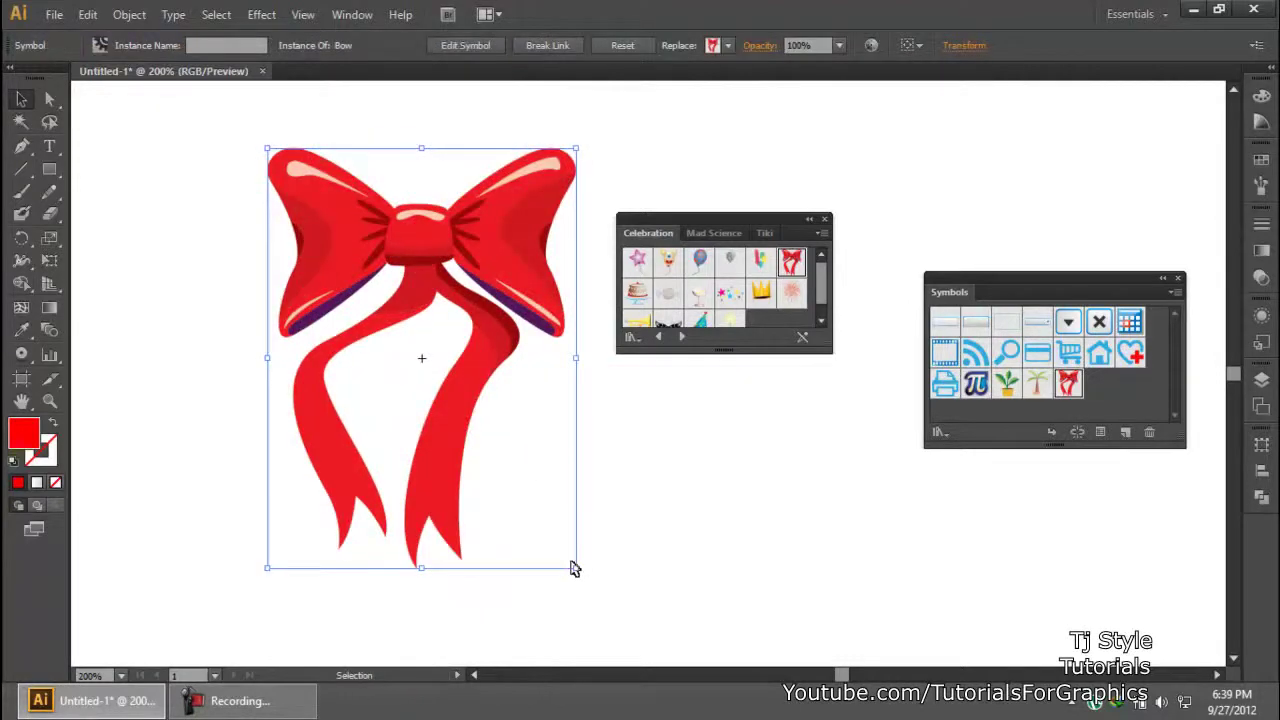
left_click_drag(575, 566, 523, 494)
left_click(671, 491)
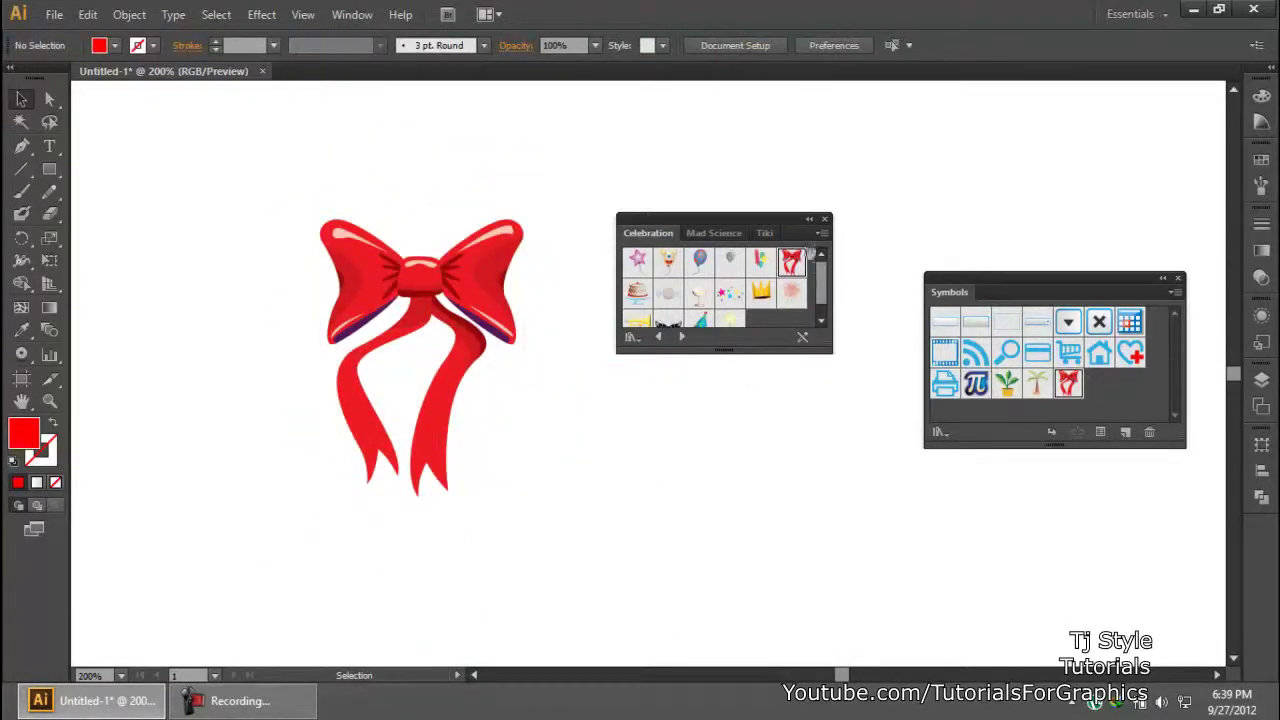
Delete the bow instance from the artboard and close the Celebration symbol library.
key("ctrl+1")
left_click(523, 371)
left_click_drag(524, 369, 503, 324)
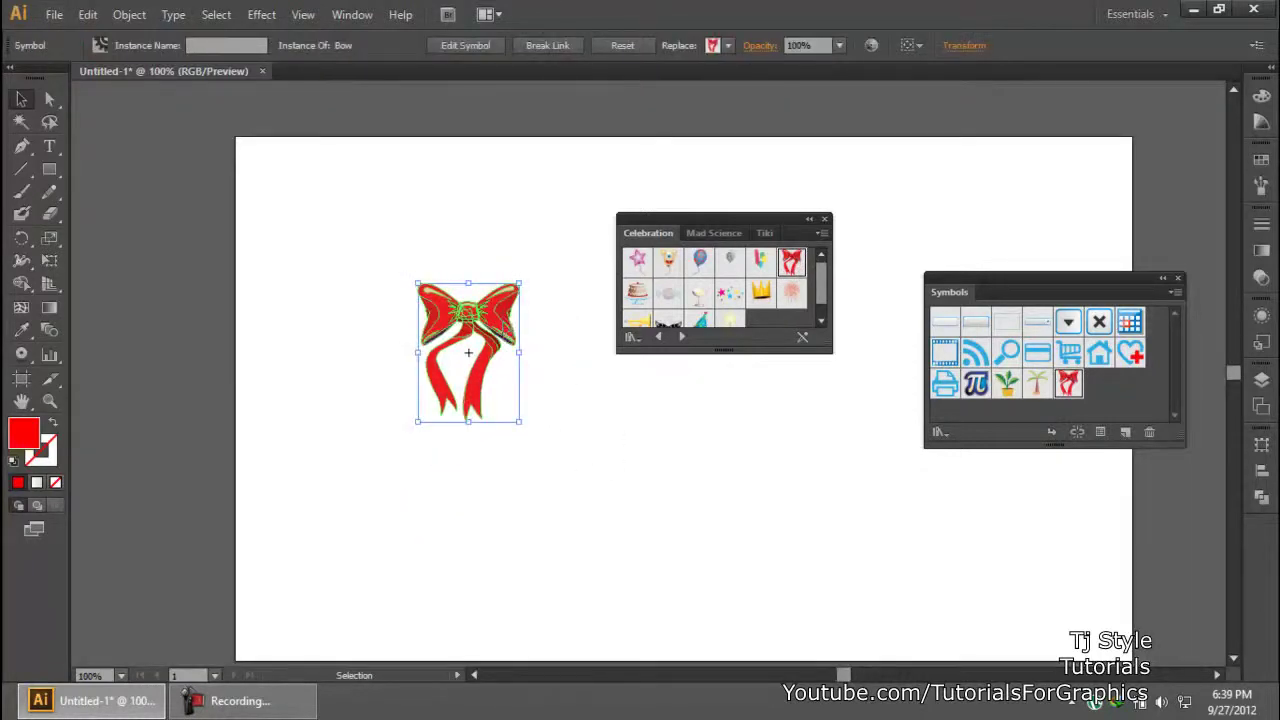
key("Delete")
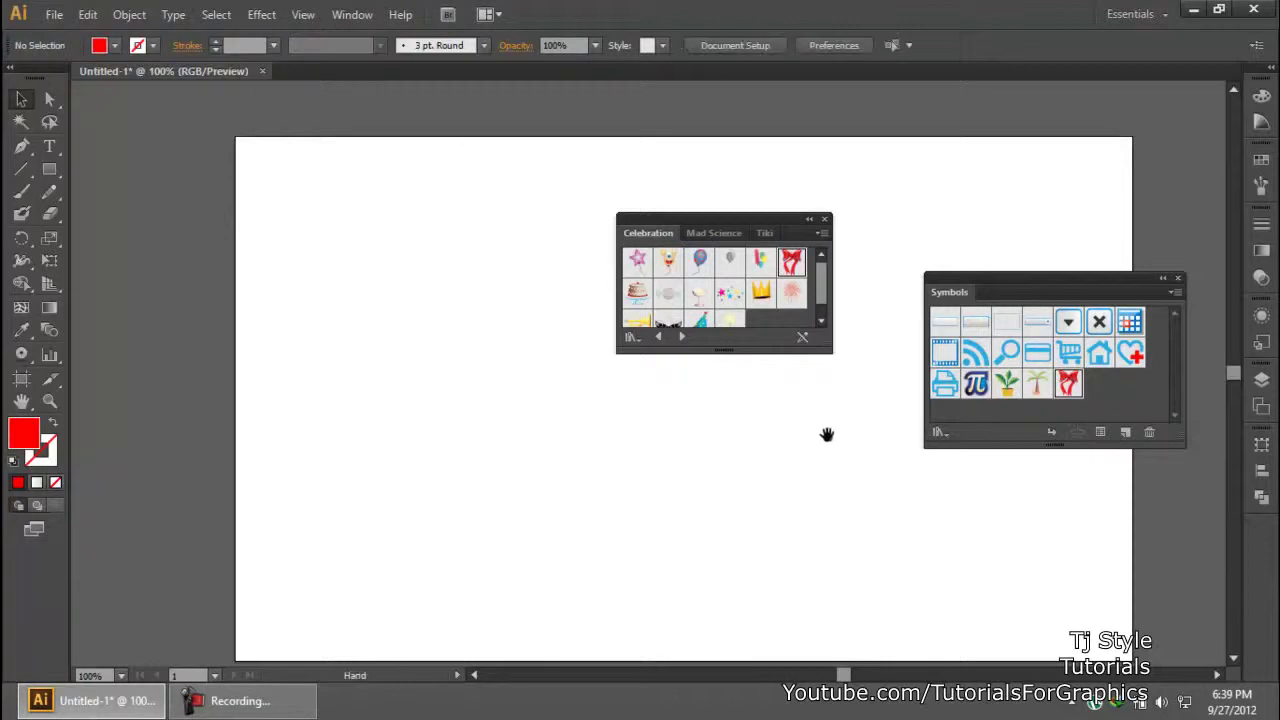
key("space")
left_click_drag(800, 497, 783, 460)
left_click(825, 219)
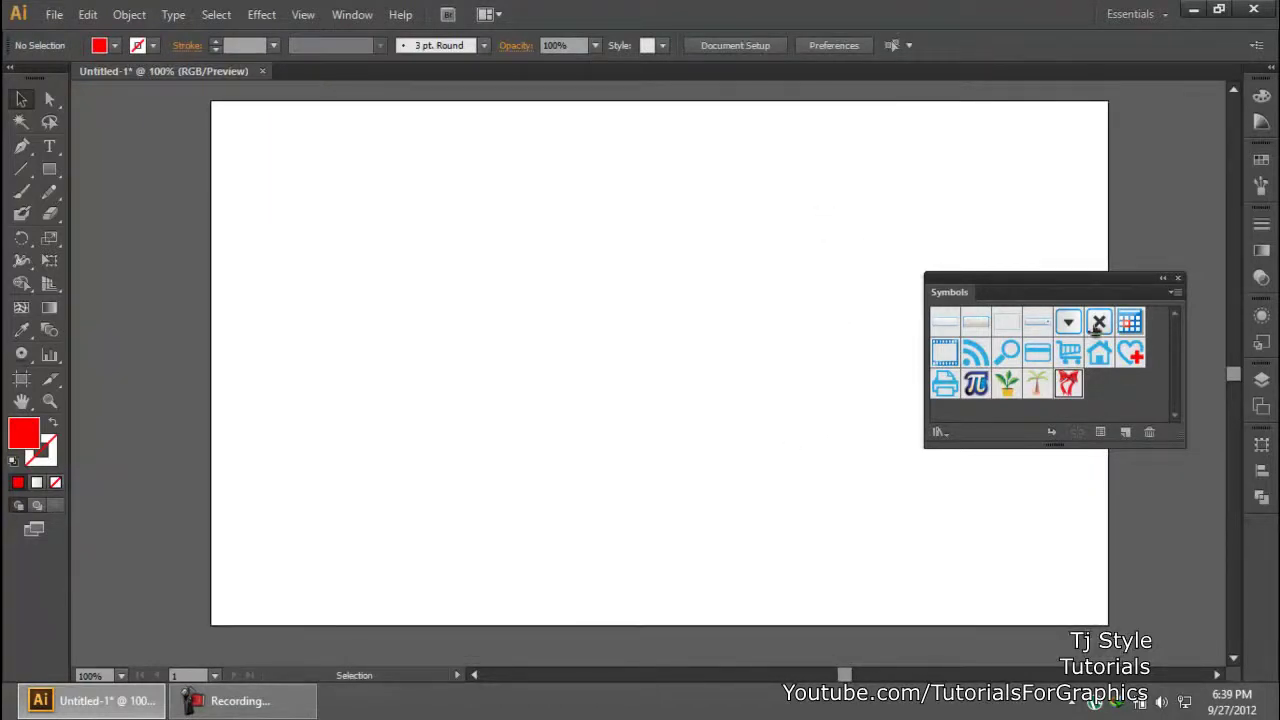
Place an instance of the close-button (X) symbol from the Symbols panel on the artboard.
left_click_drag(1037, 271, 1066, 255)
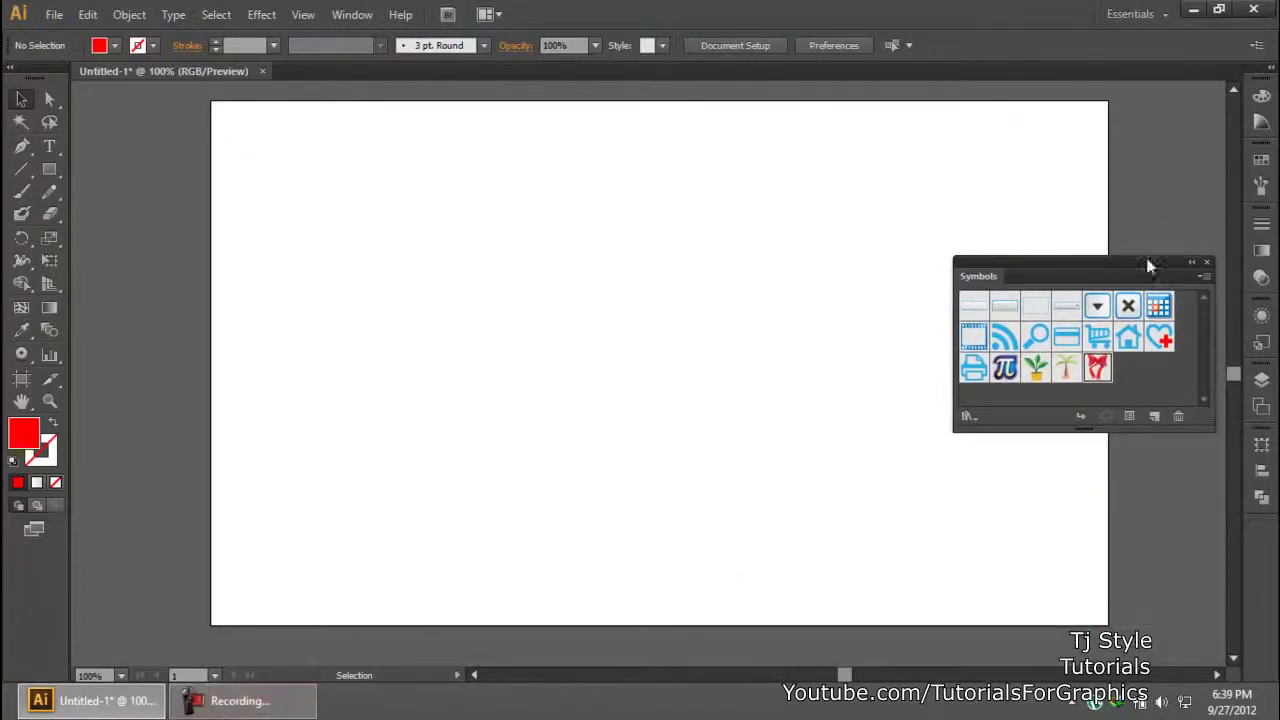
left_click(1128, 308)
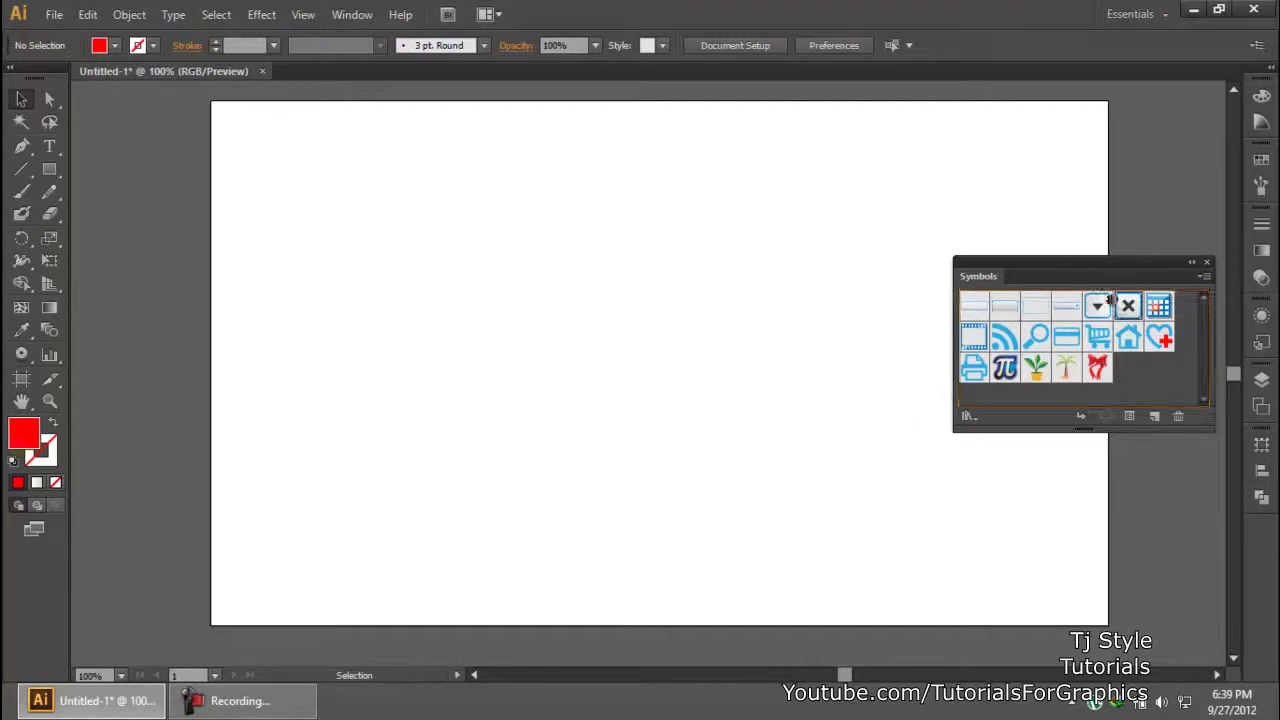
left_click_drag(1128, 306, 563, 282)
left_click(700, 508)
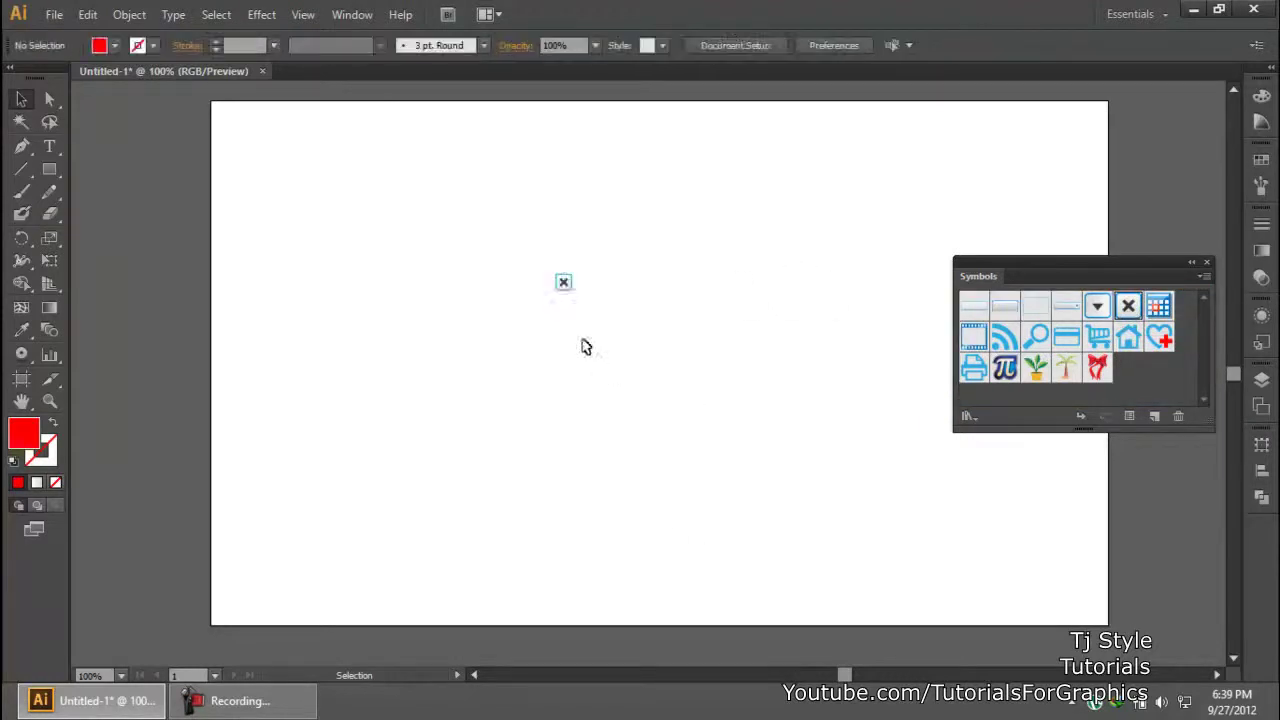
Enlarge the close-button symbol proportionally, move it lower on the artboard and inspect it up close.
left_click(566, 289)
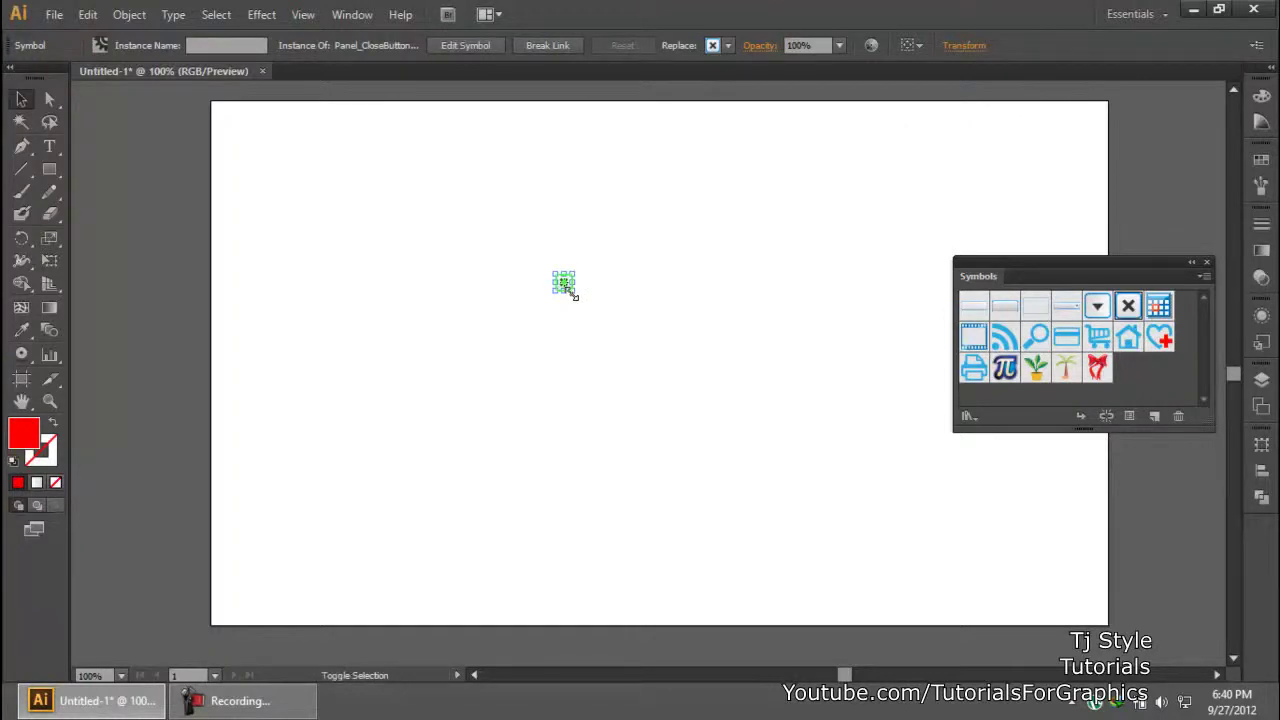
left_click_drag(574, 295, 626, 349)
left_click_drag(575, 268, 555, 400)
scroll(560, 435, "up", 2)
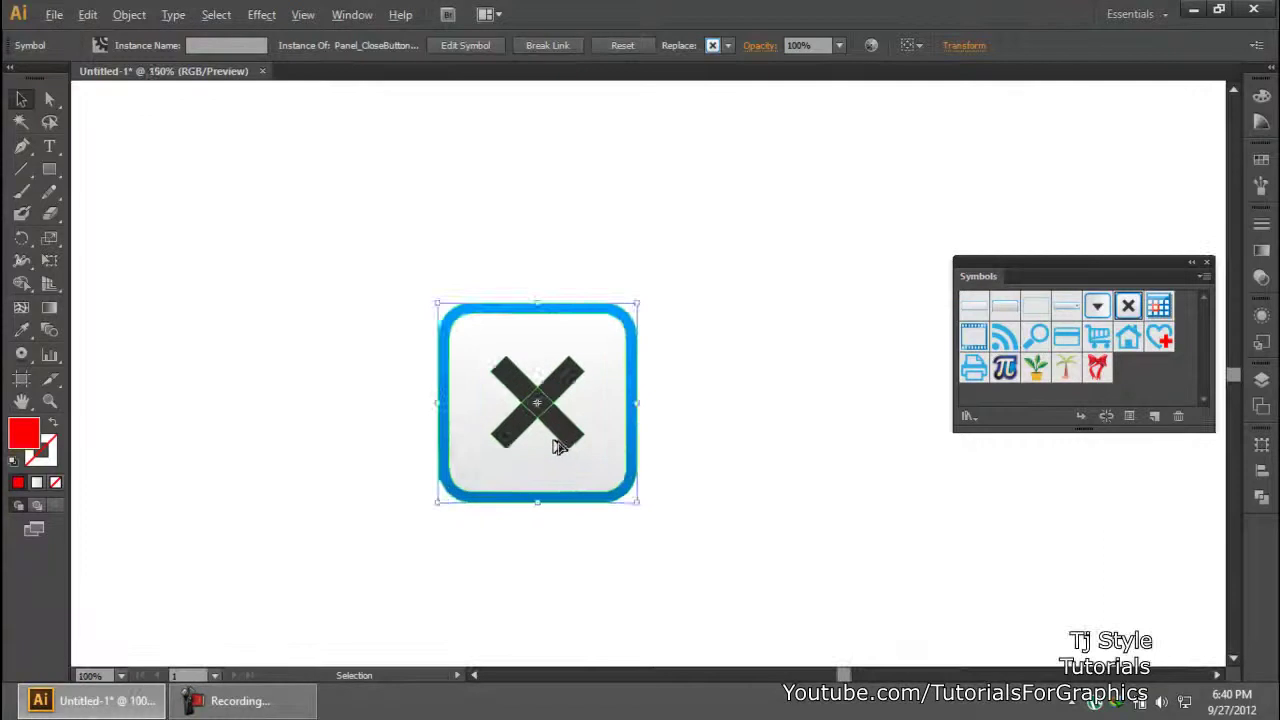
left_click(761, 411)
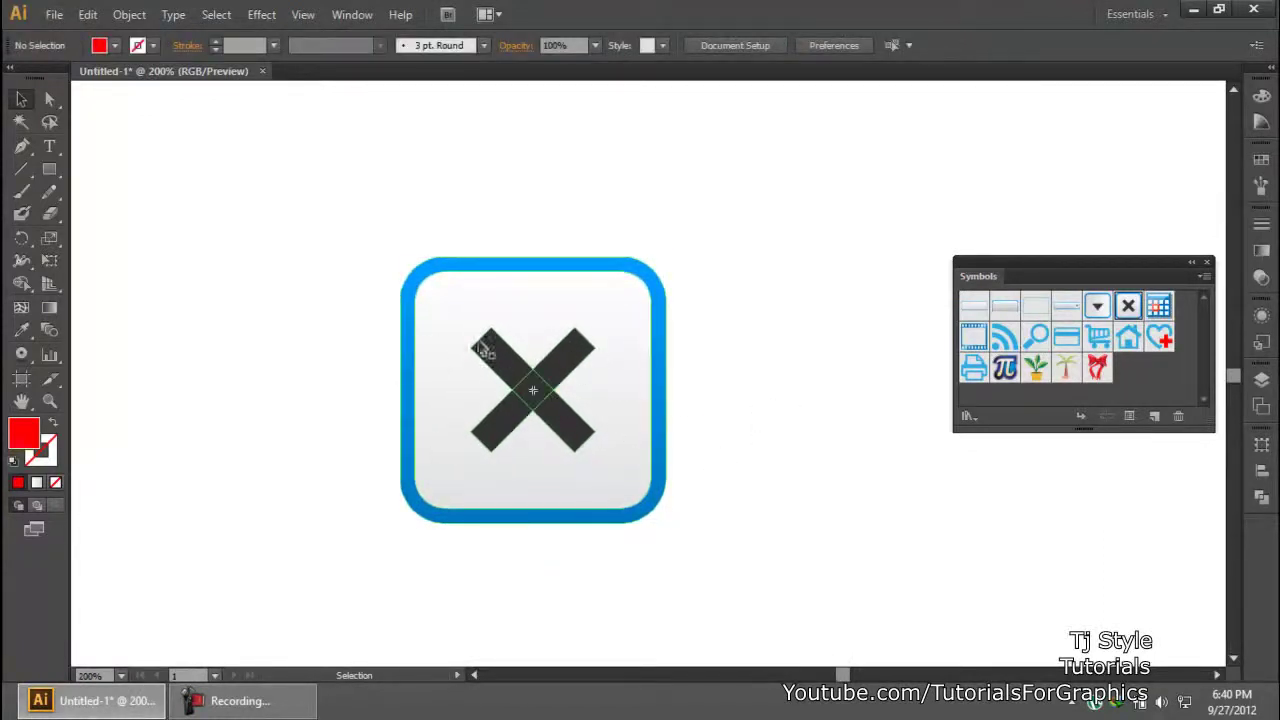
left_click(641, 320)
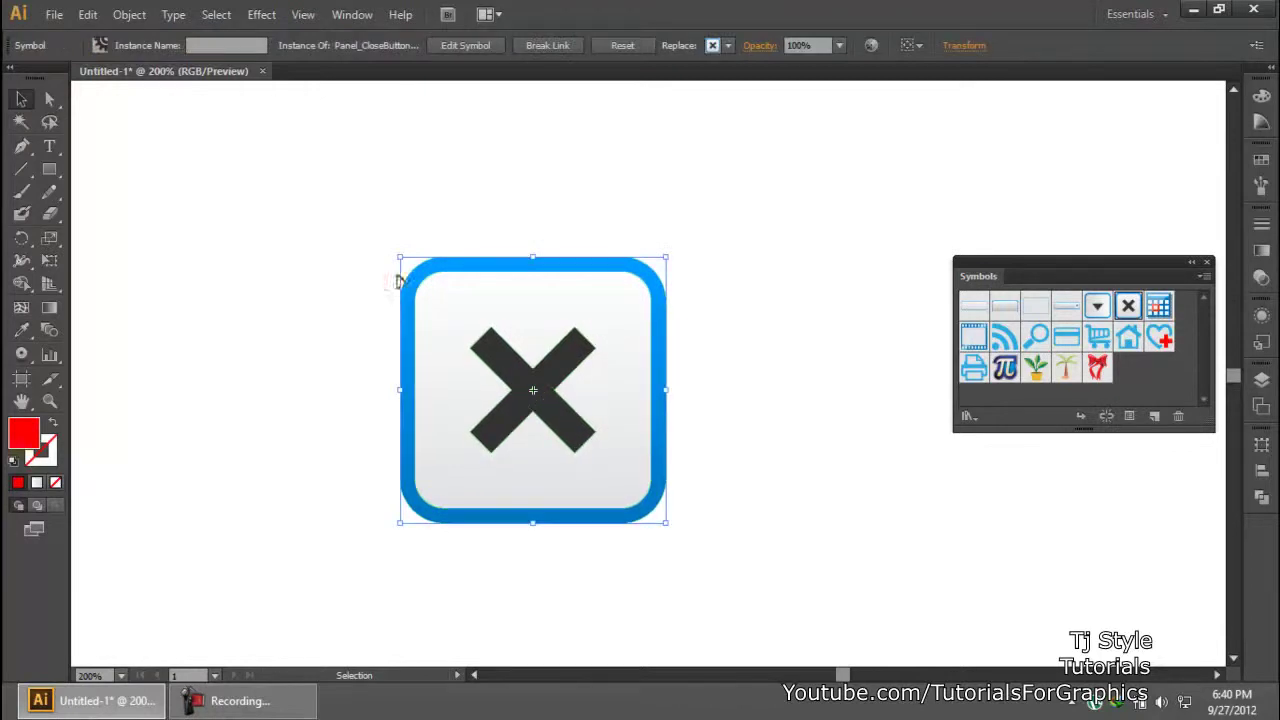
left_click(760, 390)
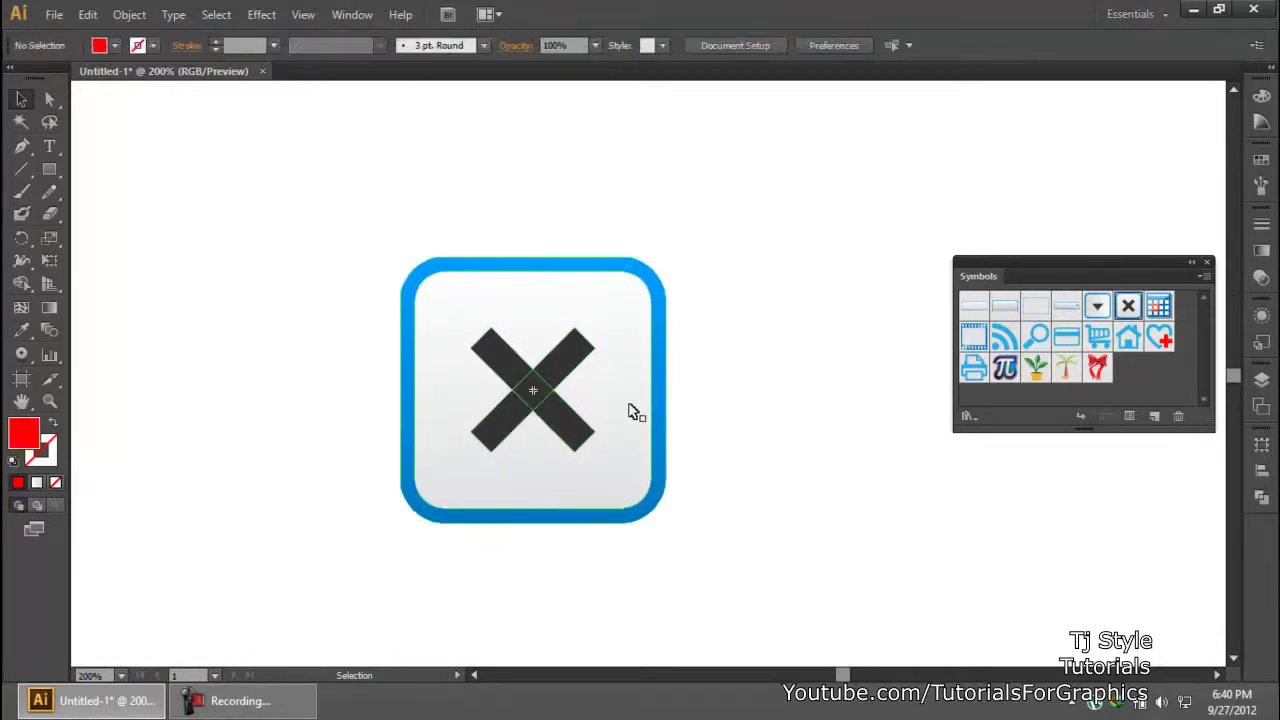
Scale the close-button symbol down and move it near the middle of the artboard.
scroll(770, 368, "down", 1)
scroll(770, 368, "down", 1)
left_click_drag(789, 357, 695, 387)
left_click(562, 372)
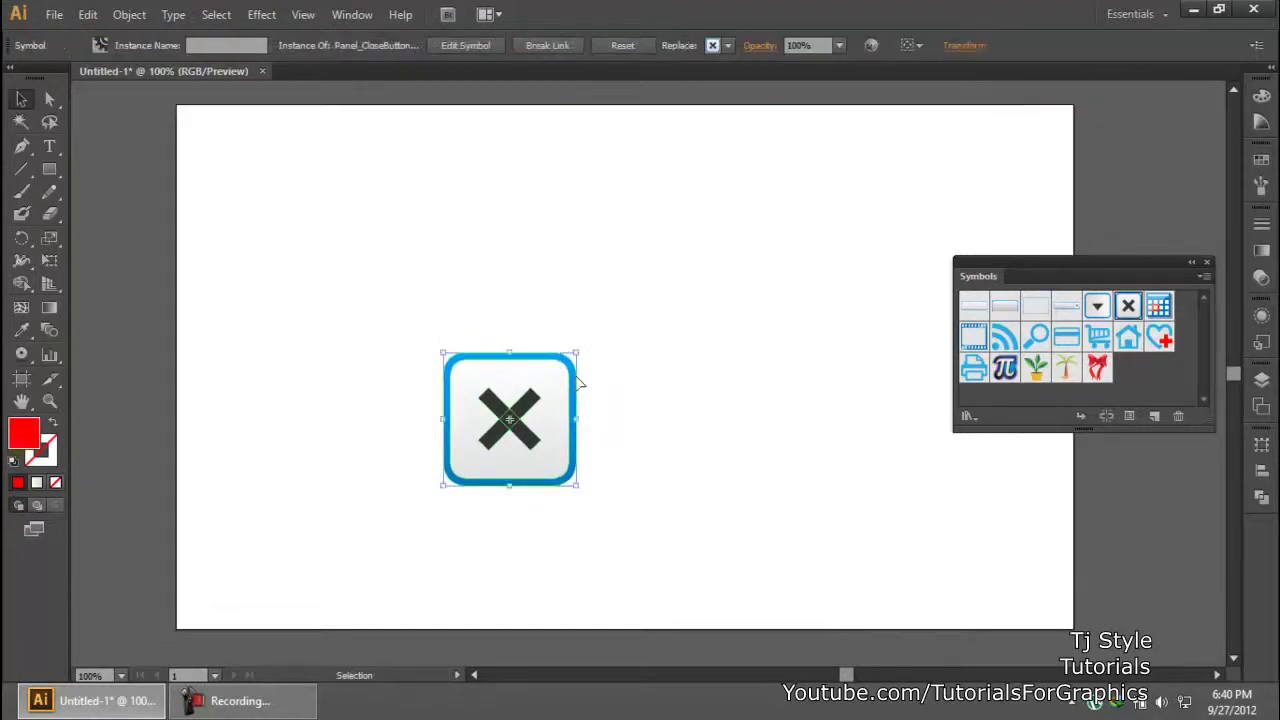
left_click_drag(578, 353, 645, 308)
left_click(651, 426)
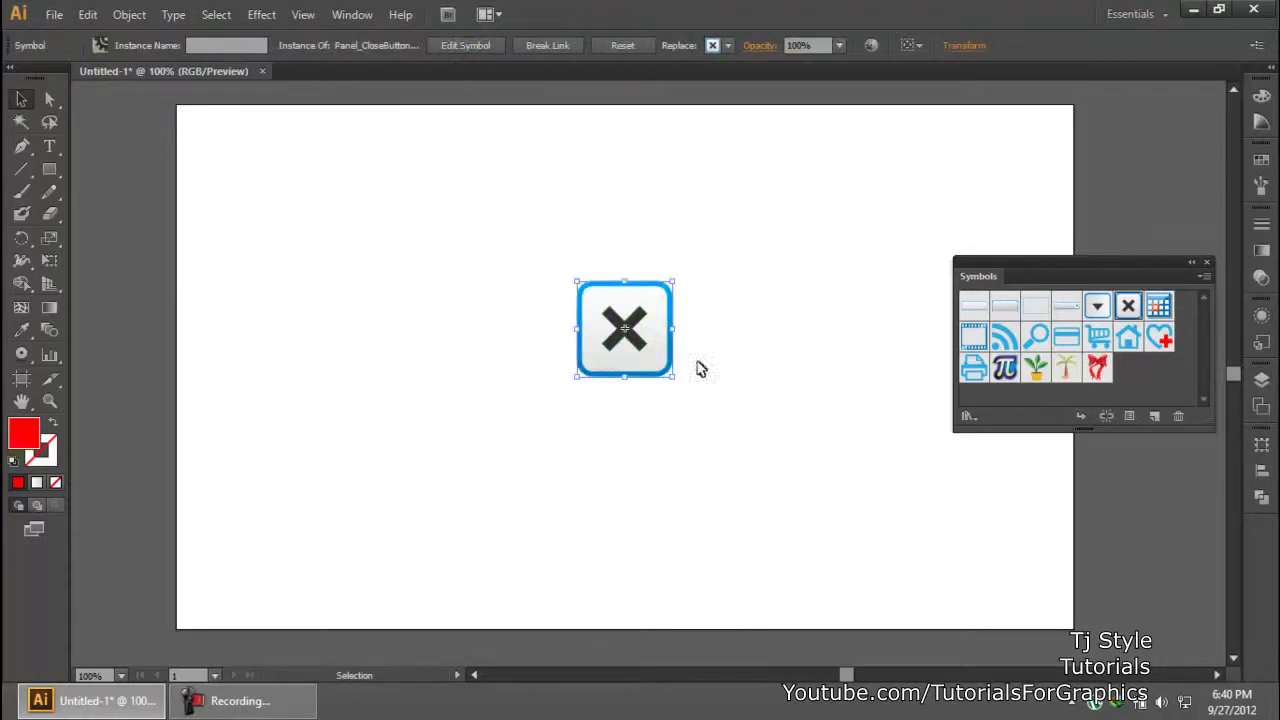
Dock the Symbols panel as an icon below the other collapsed panels and deselect the artwork.
left_click_drag(1143, 273, 1240, 322)
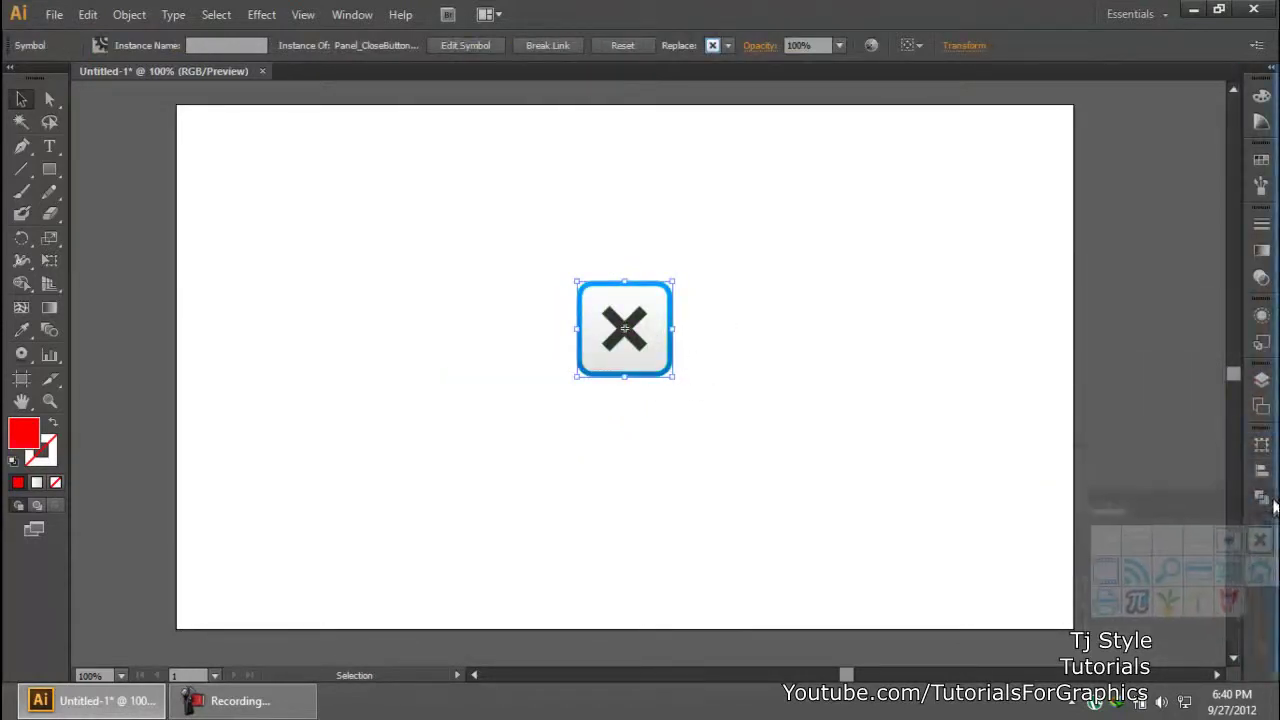
left_click(1020, 435)
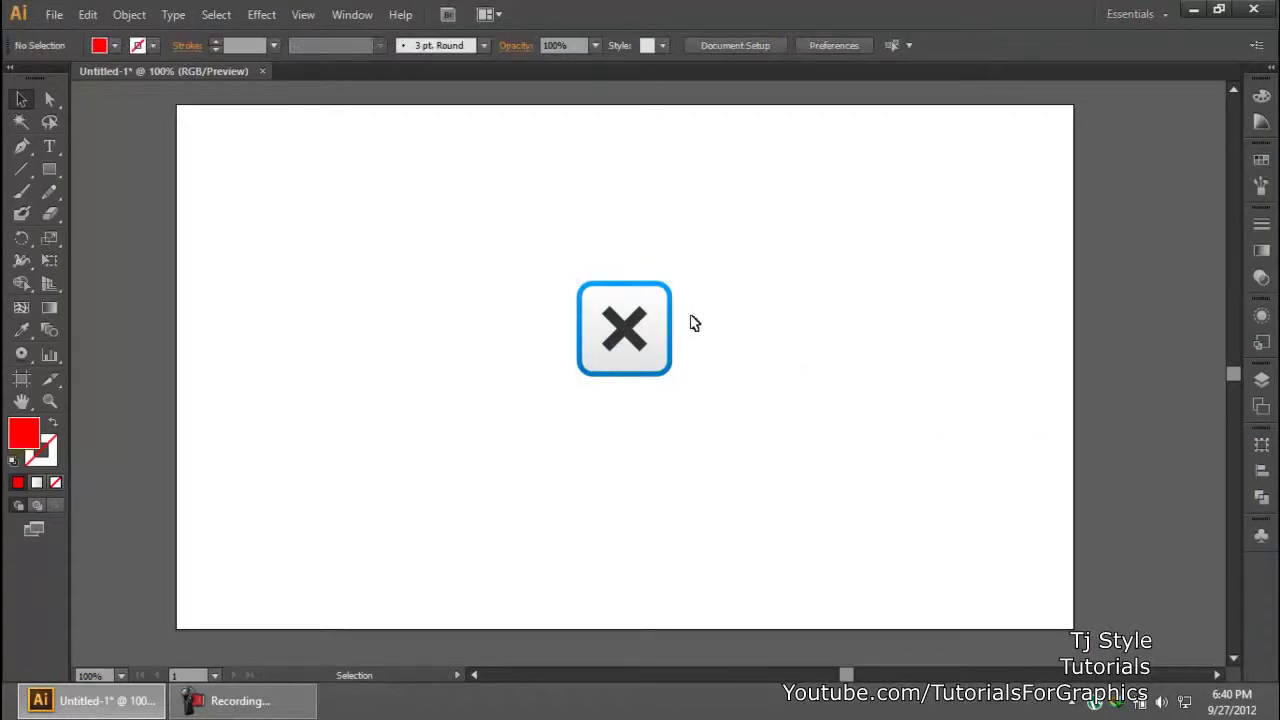
Move the close-button symbol slightly up and to the left on the artboard.
scroll(685, 303, "up", 2)
scroll(686, 305, "down", 2)
left_click_drag(637, 291, 576, 266)
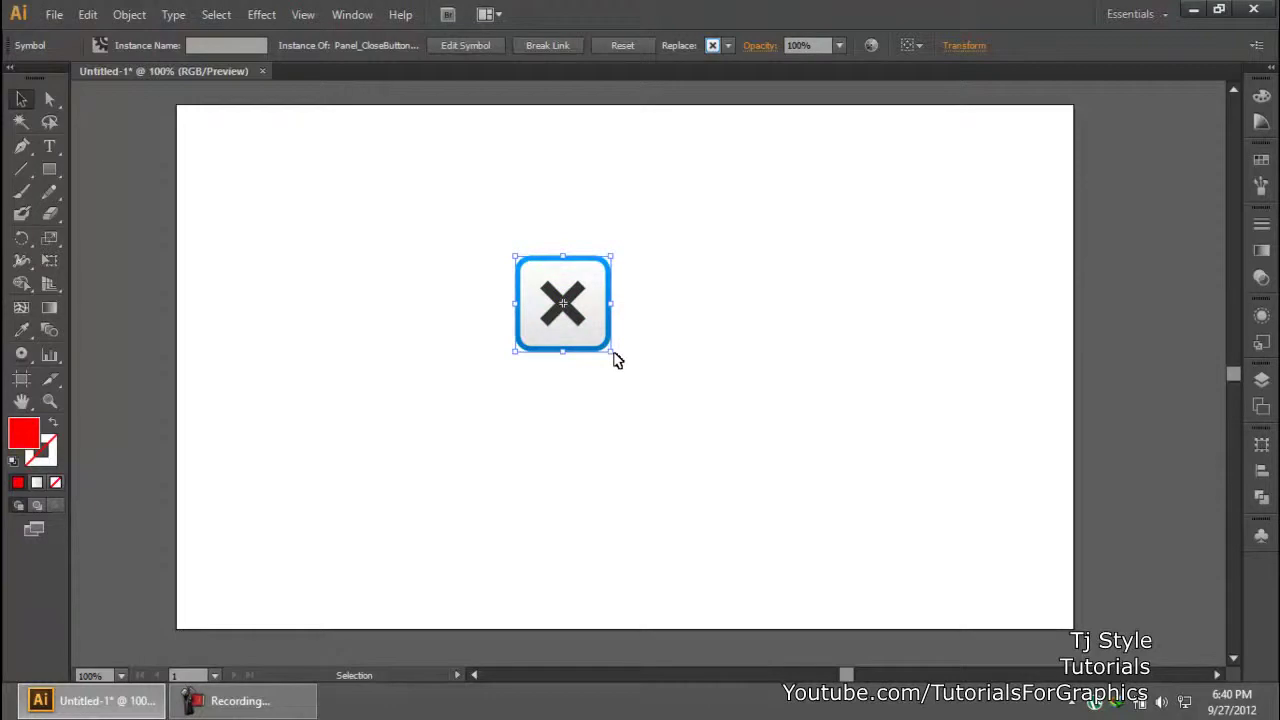
Move the close-button symbol instance slightly down and to the right on the artboard.
key("ctrl+plus")
key("ctrl+plus")
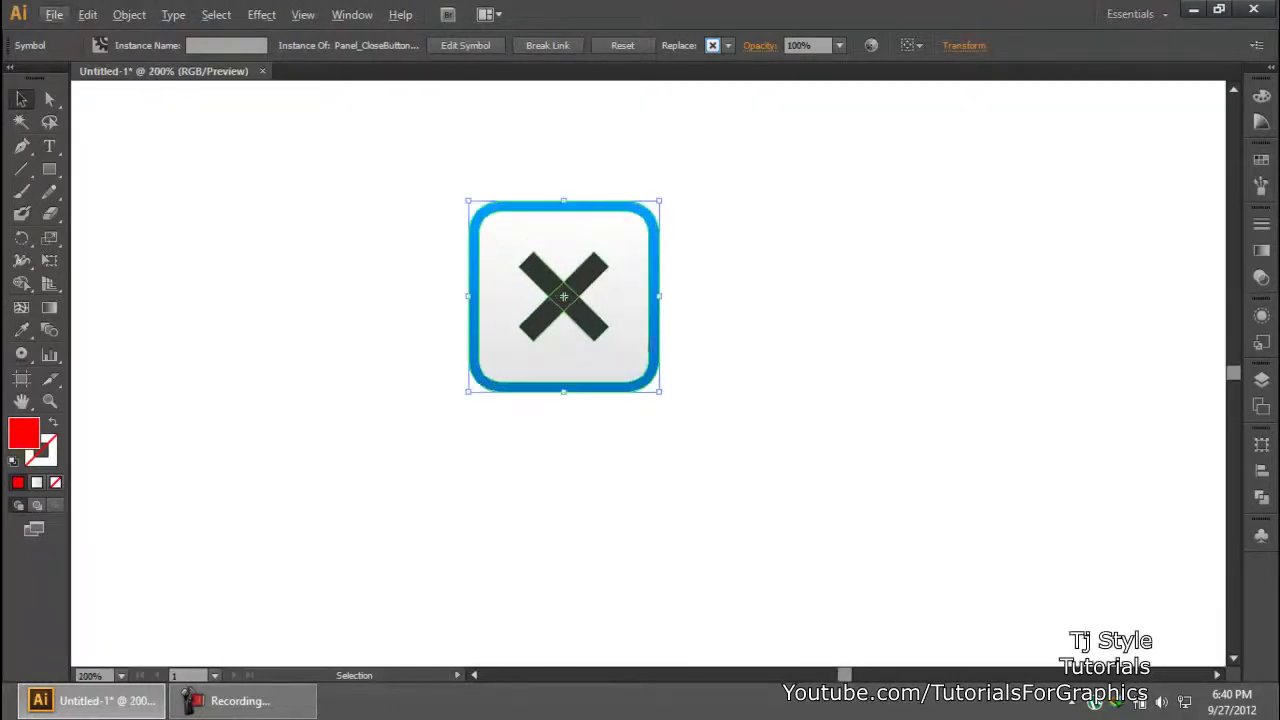
left_click_drag(588, 294, 637, 306)
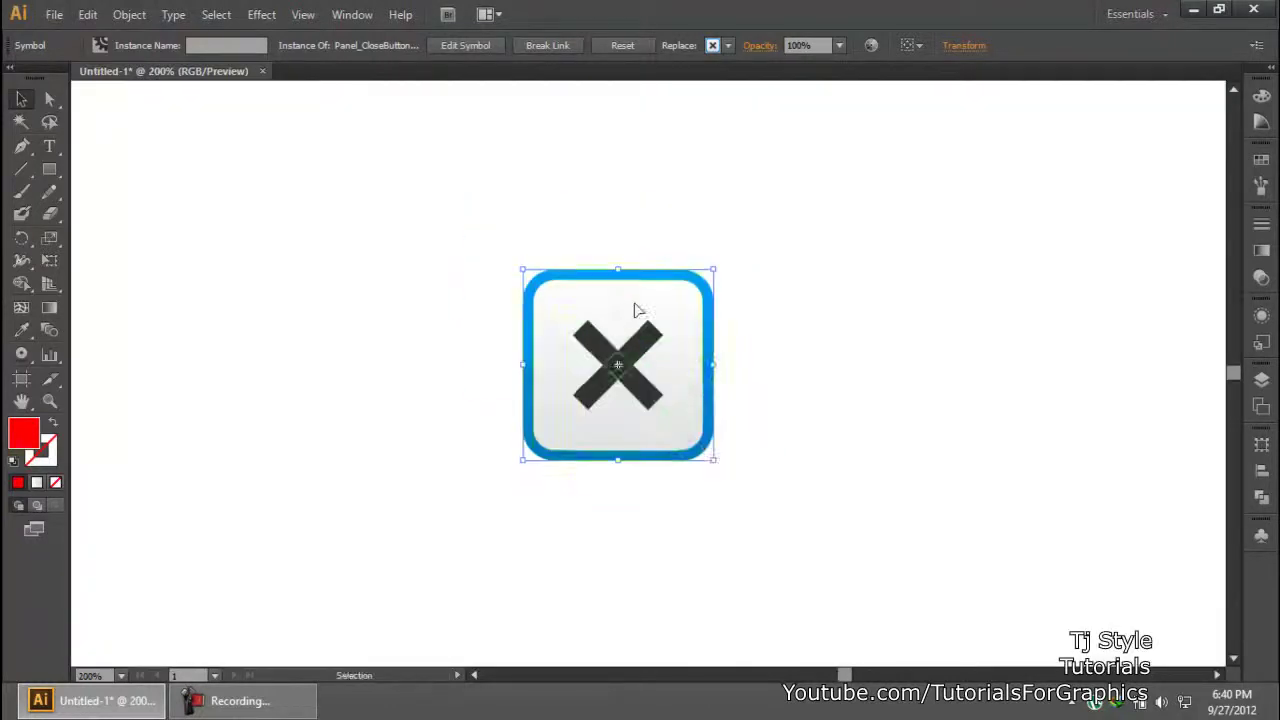
left_click(240, 700)
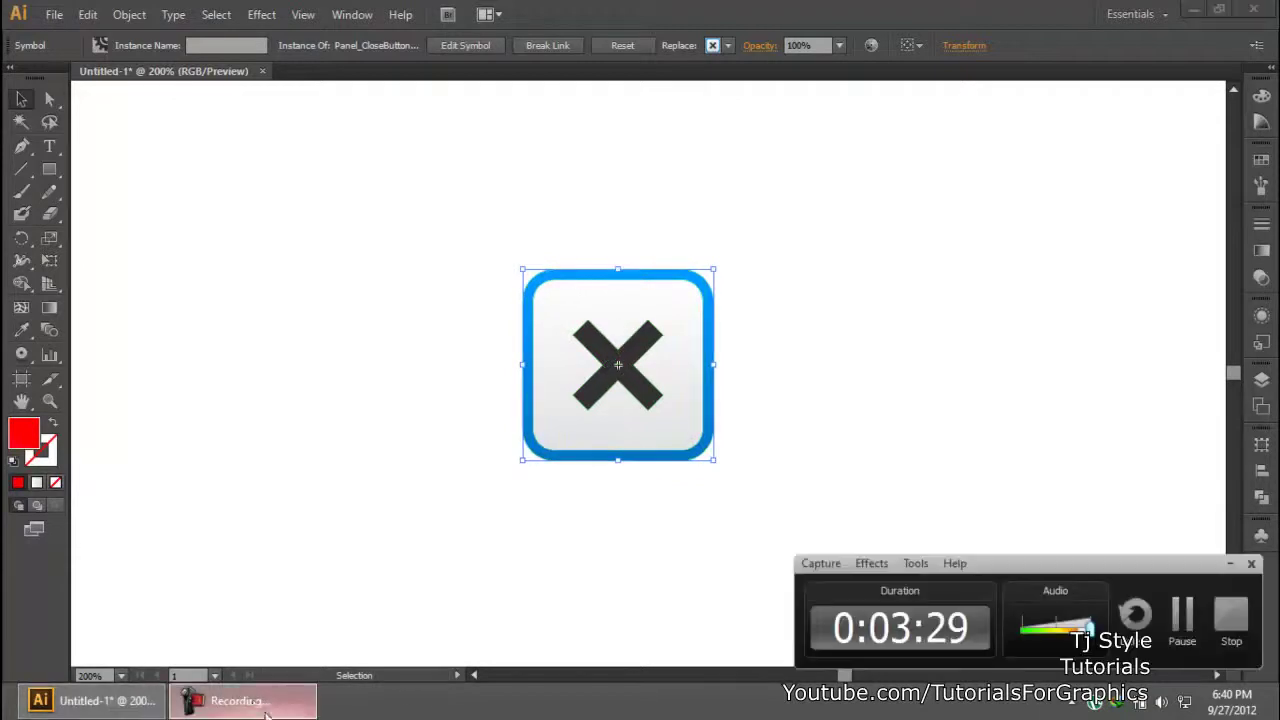
left_click(1232, 566)
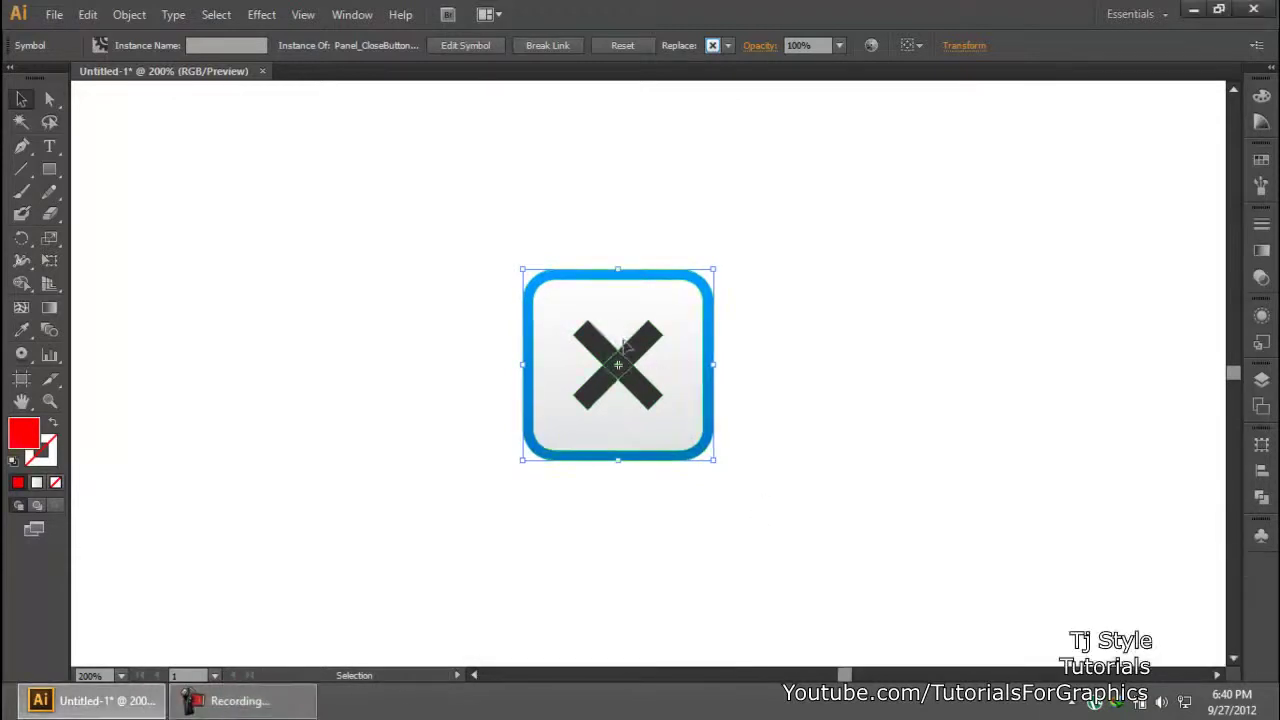
Try to ungroup the close-button symbol instance on the artboard.
right_click(622, 308)
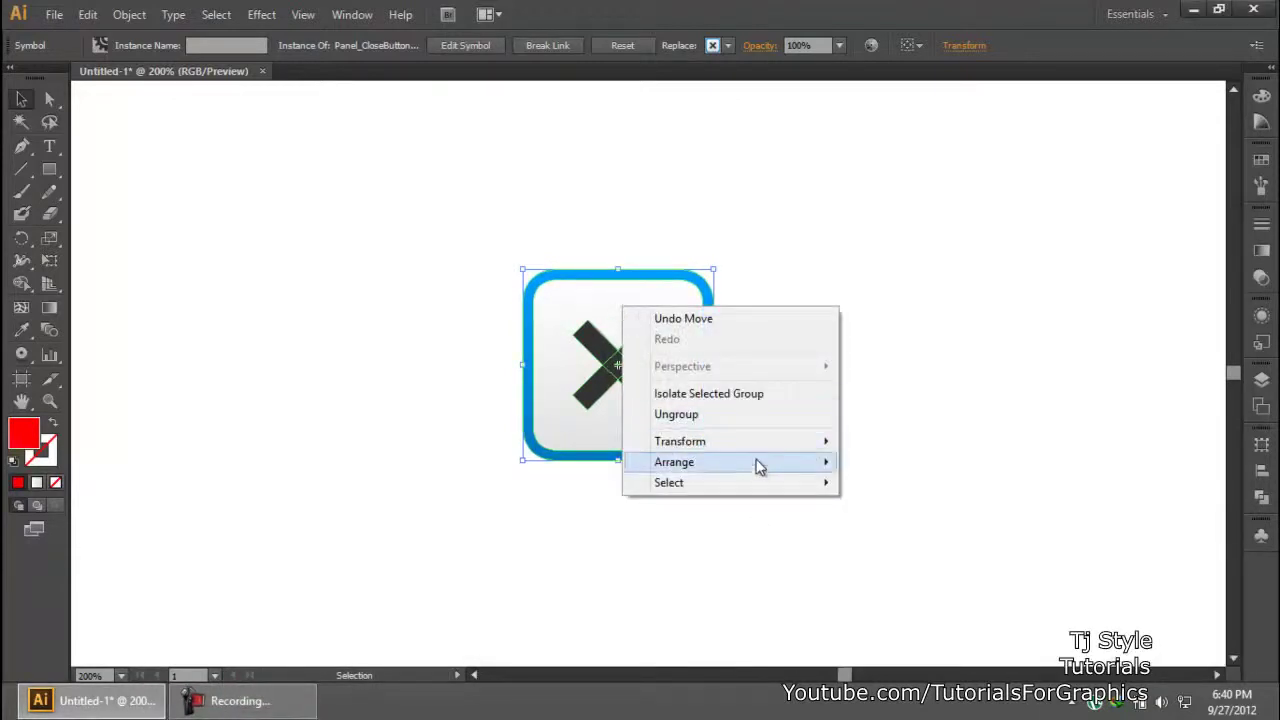
mouse_move(757, 462)
left_click(1052, 364)
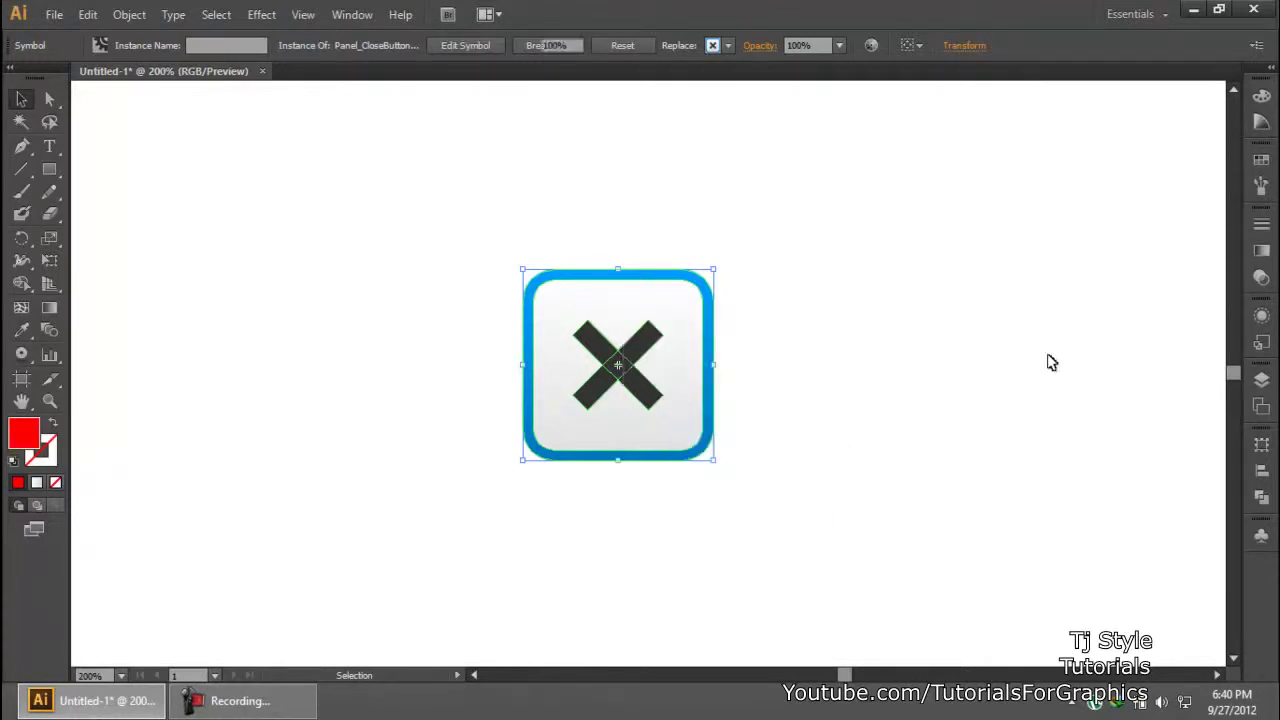
right_click(634, 304)
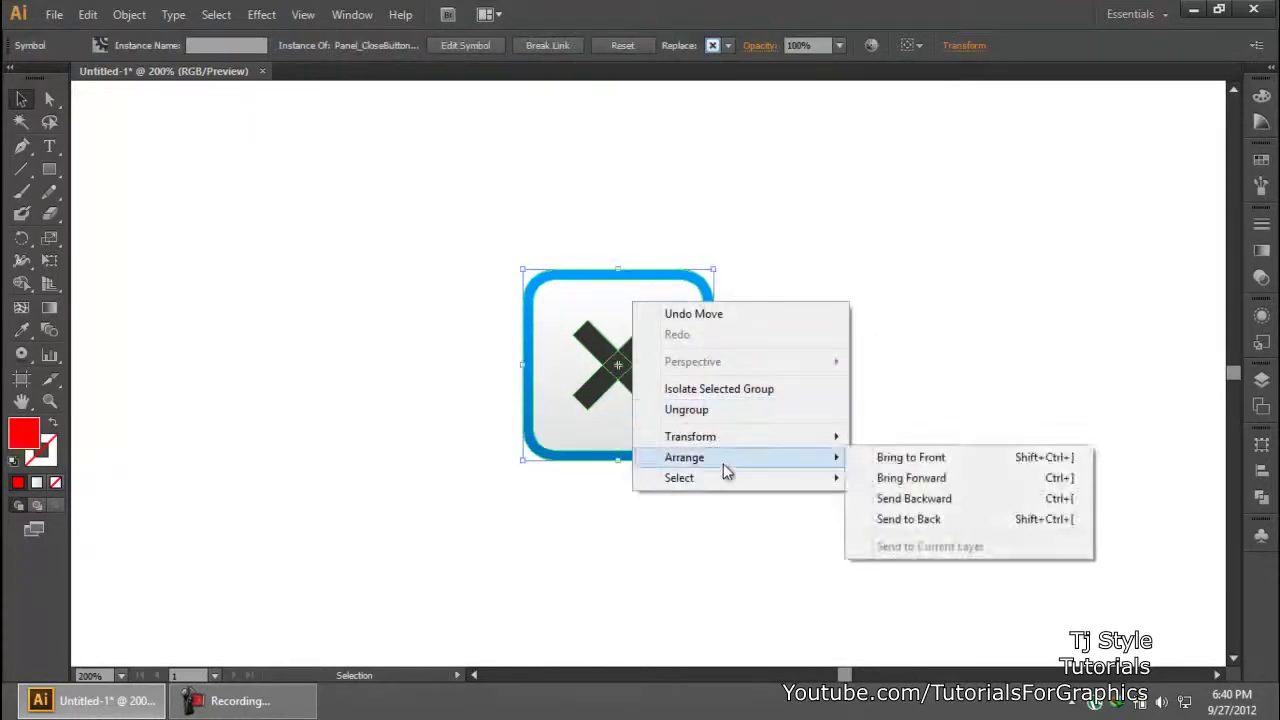
left_click(718, 410)
left_click(920, 316)
left_click(683, 360)
right_click(668, 290)
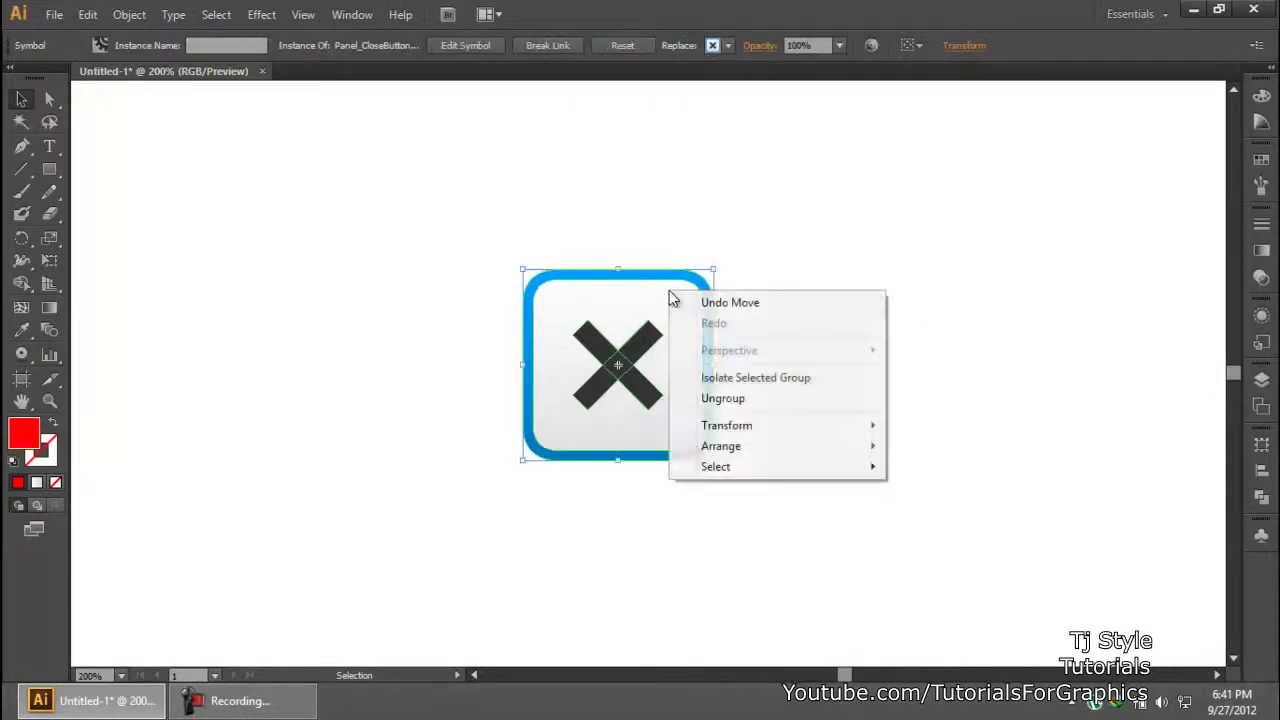
left_click(710, 398)
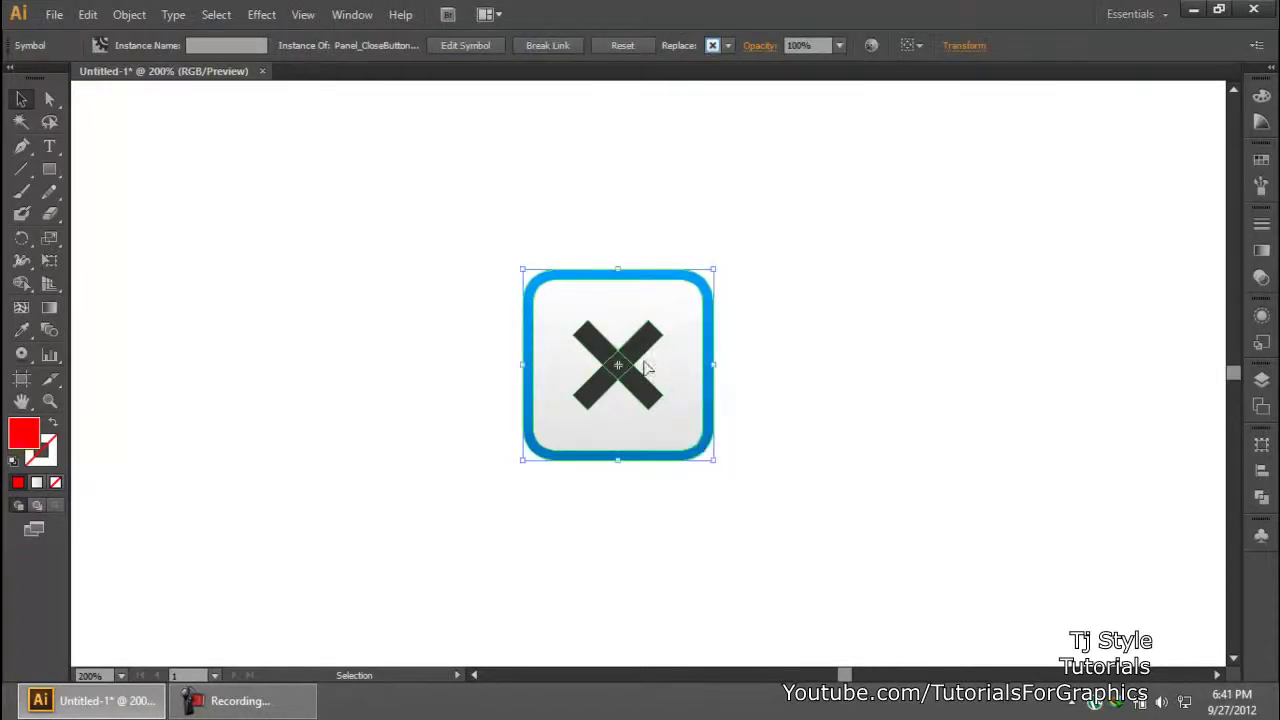
Shift the close-button symbol slightly to the right and open its symbol definition for editing.
mouse_move(702, 360)
left_mouse_down()
mouse_move(829, 363)
mouse_move(634, 345)
mouse_move(708, 352)
left_mouse_up()
double_click(688, 374)
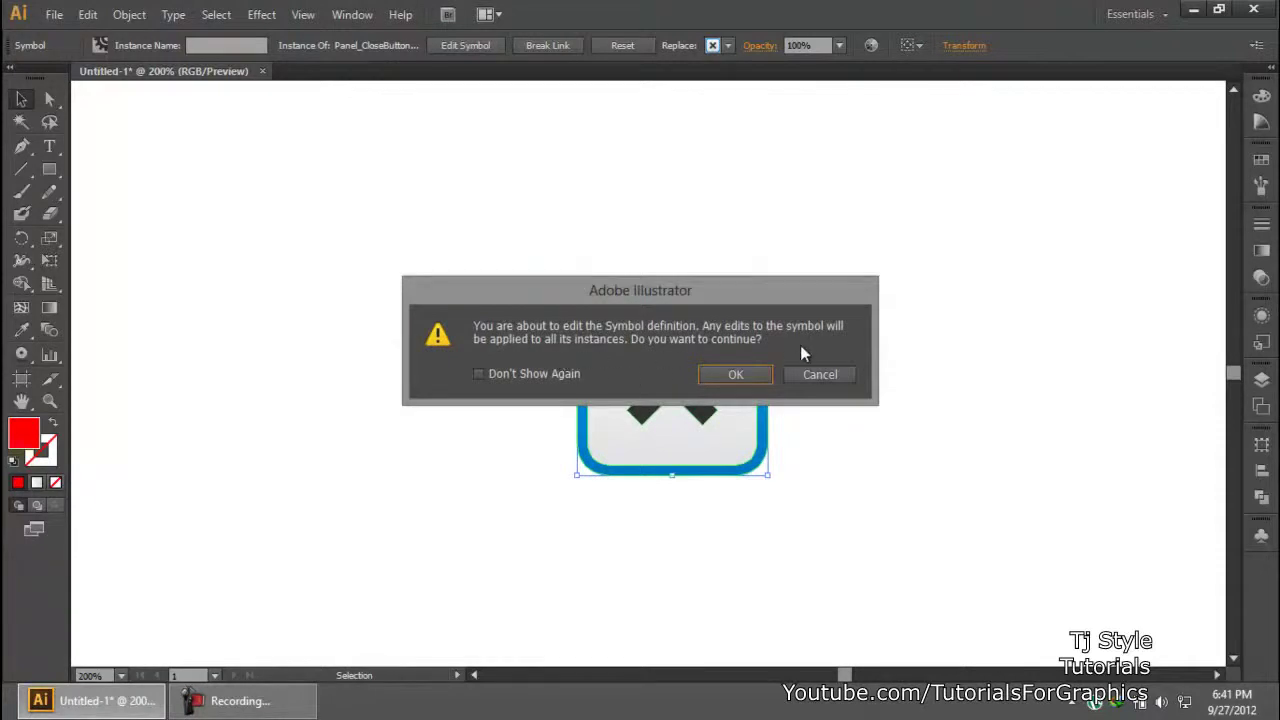
left_click(757, 374)
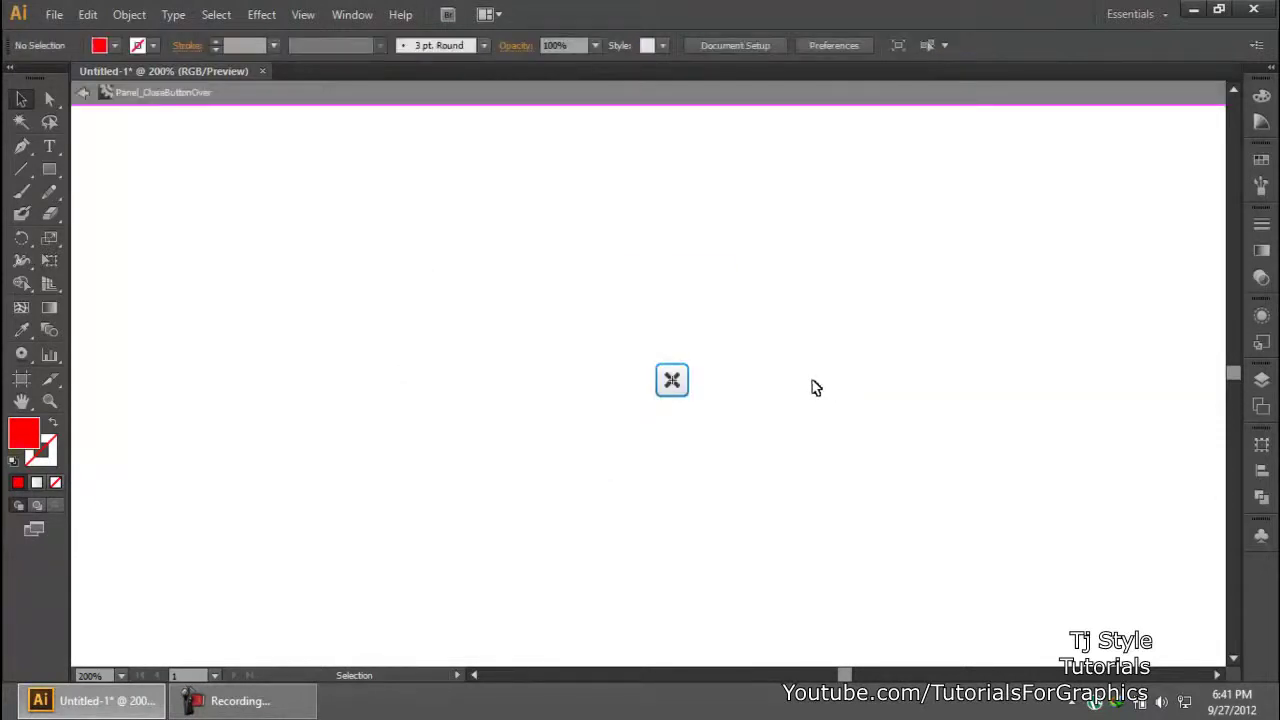
Ungroup the artwork inside the close-button symbol and move both bars of the X out to the right of the button.
scroll(674, 380, "up", 7)
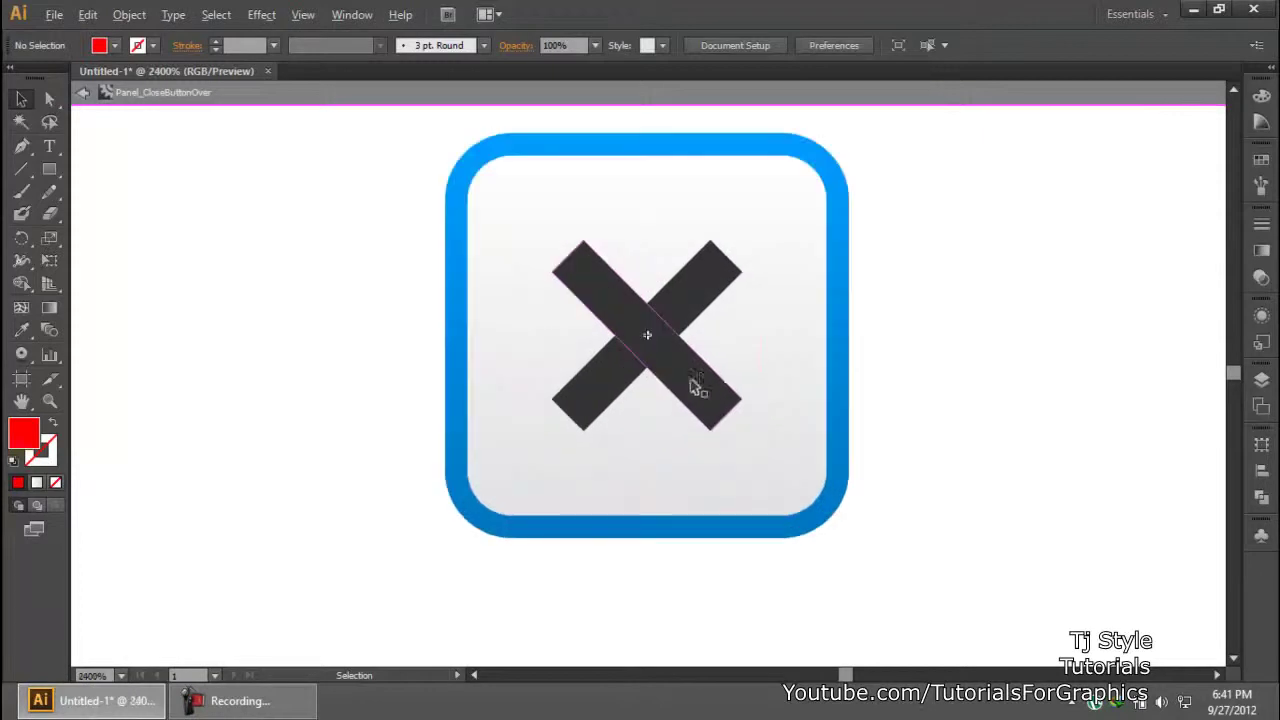
scroll(694, 386, "down", 1)
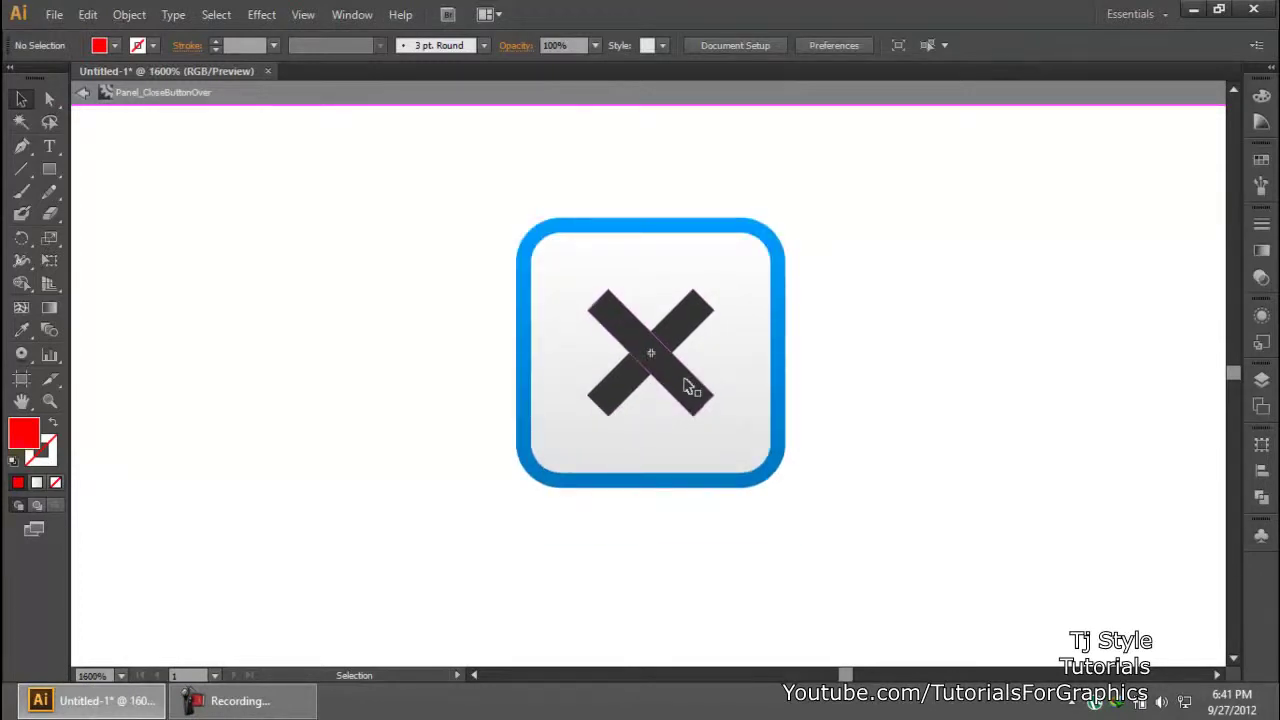
left_click(691, 392)
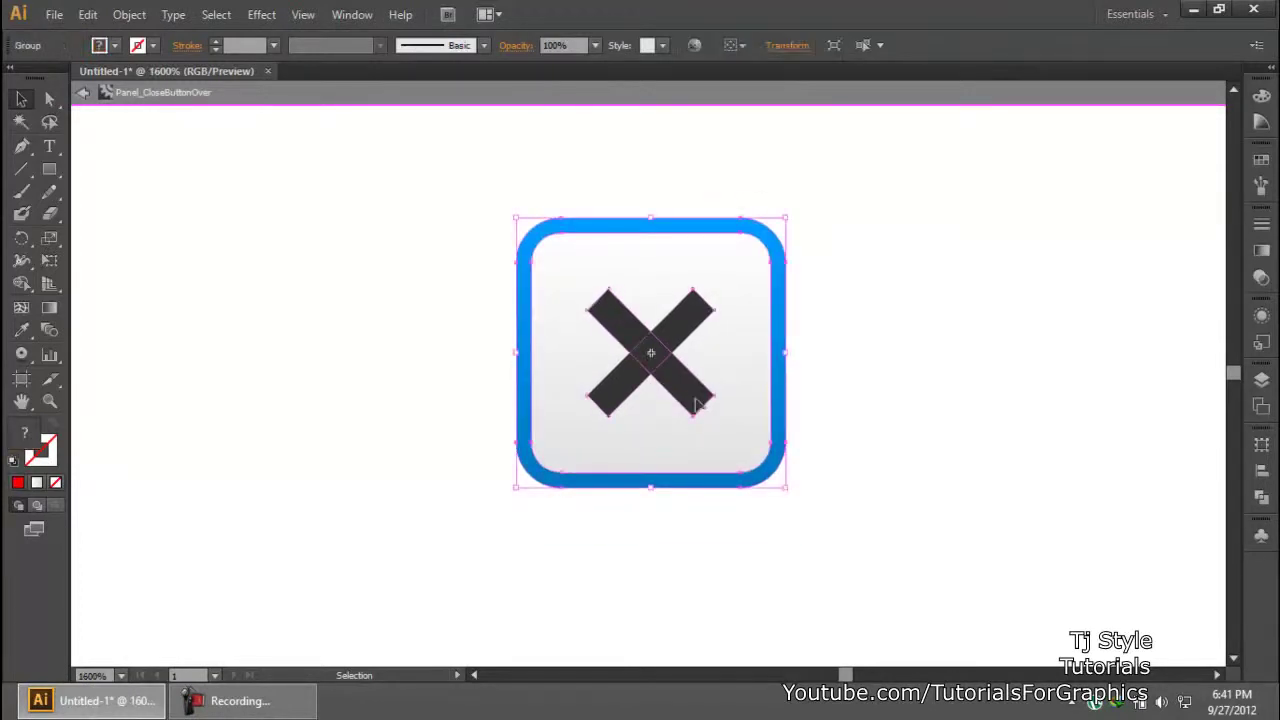
right_click(703, 334)
left_click(729, 452)
left_click(877, 366)
left_click_drag(690, 338, 1066, 345)
left_click_drag(621, 321, 1003, 342)
left_click(1003, 280)
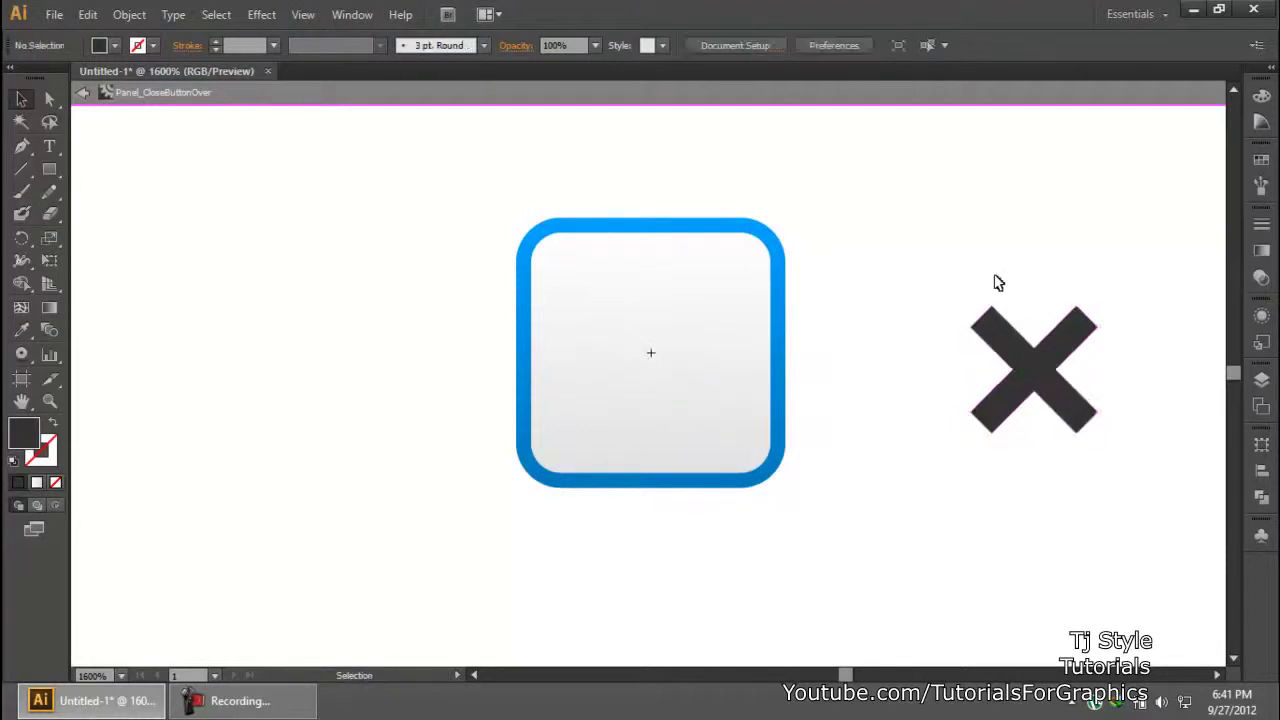
scroll(742, 352, "down", 2)
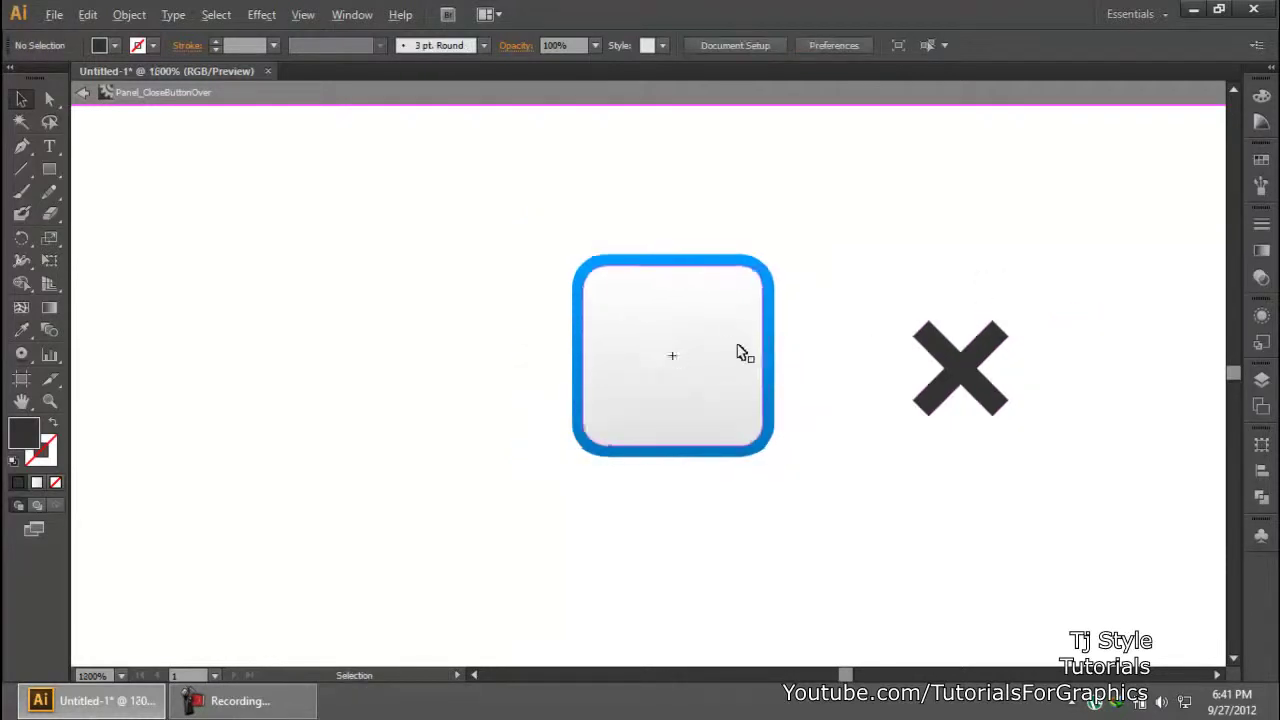
scroll(740, 351, "down", 1)
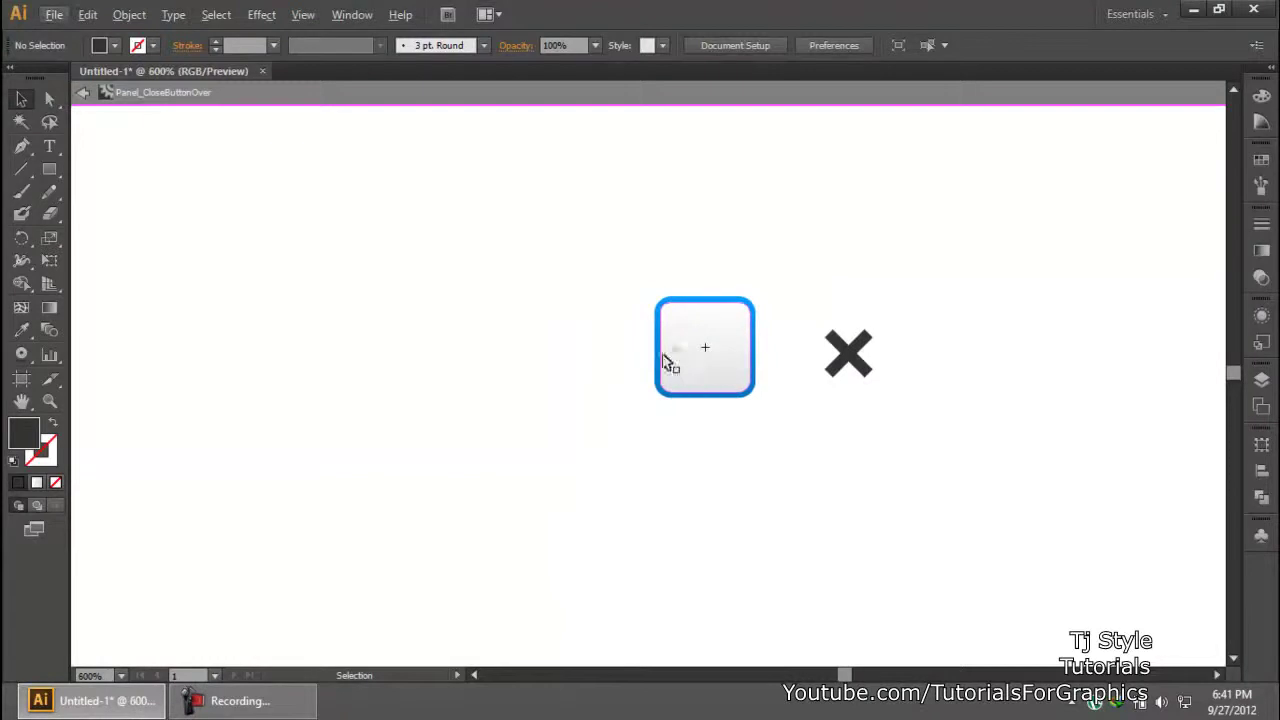
left_click_drag(777, 331, 706, 331)
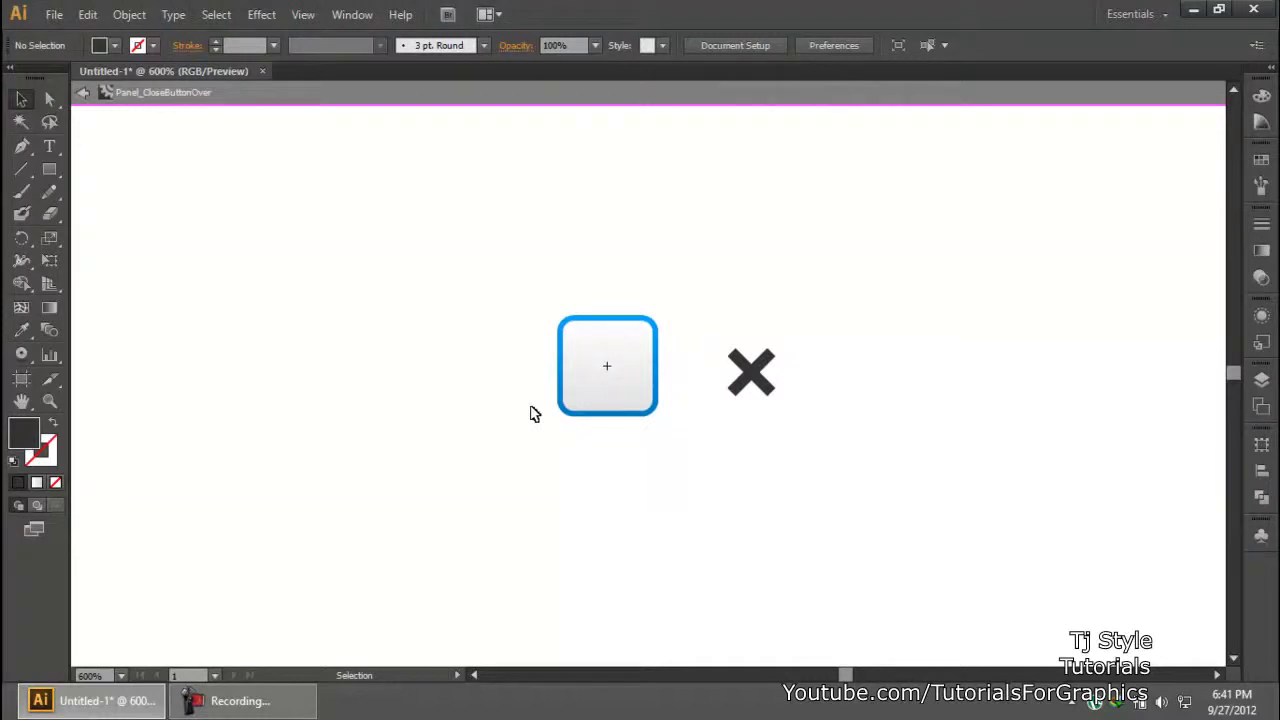
scroll(531, 414, "up", 1)
scroll(714, 406, "right", 2)
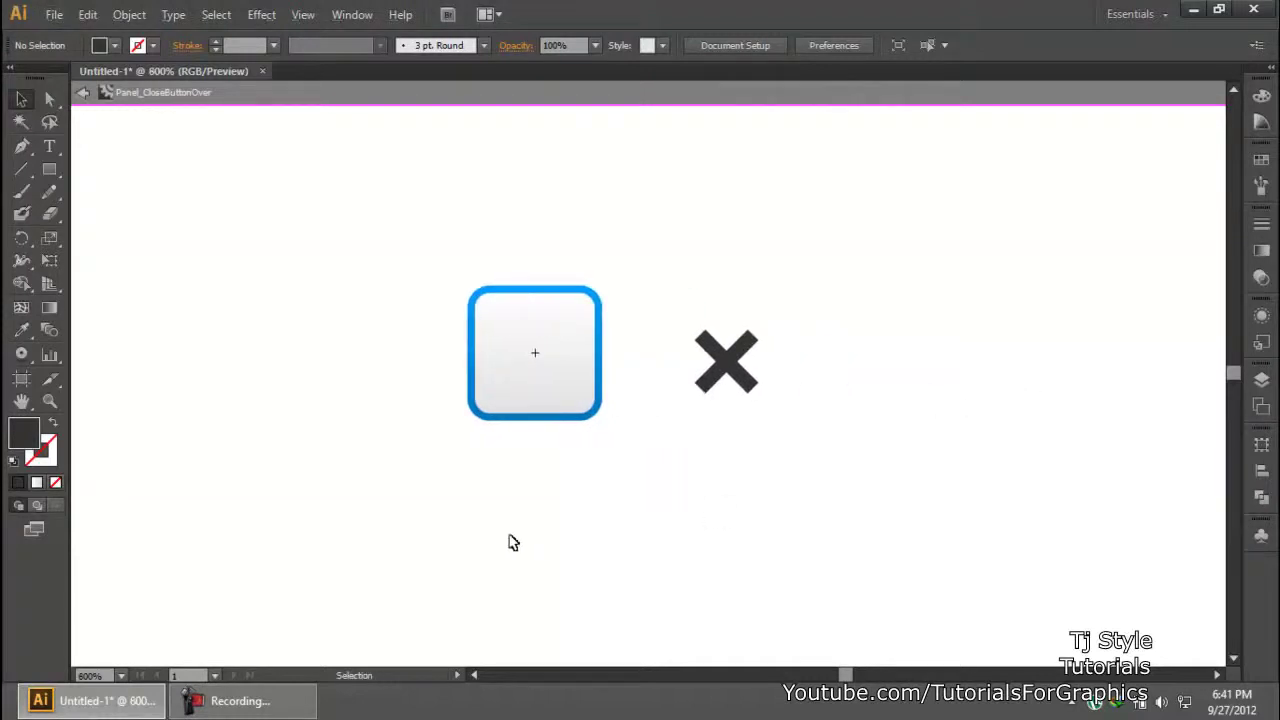
left_click(308, 708)
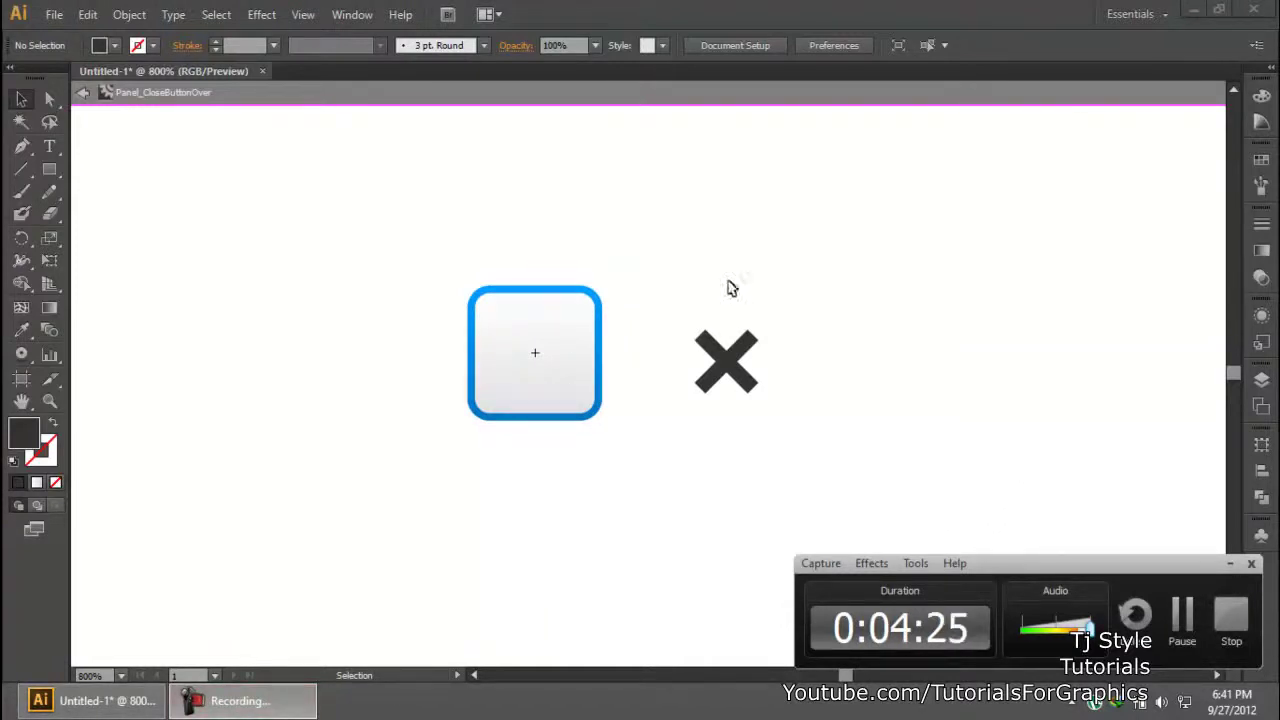
left_click(1231, 565)
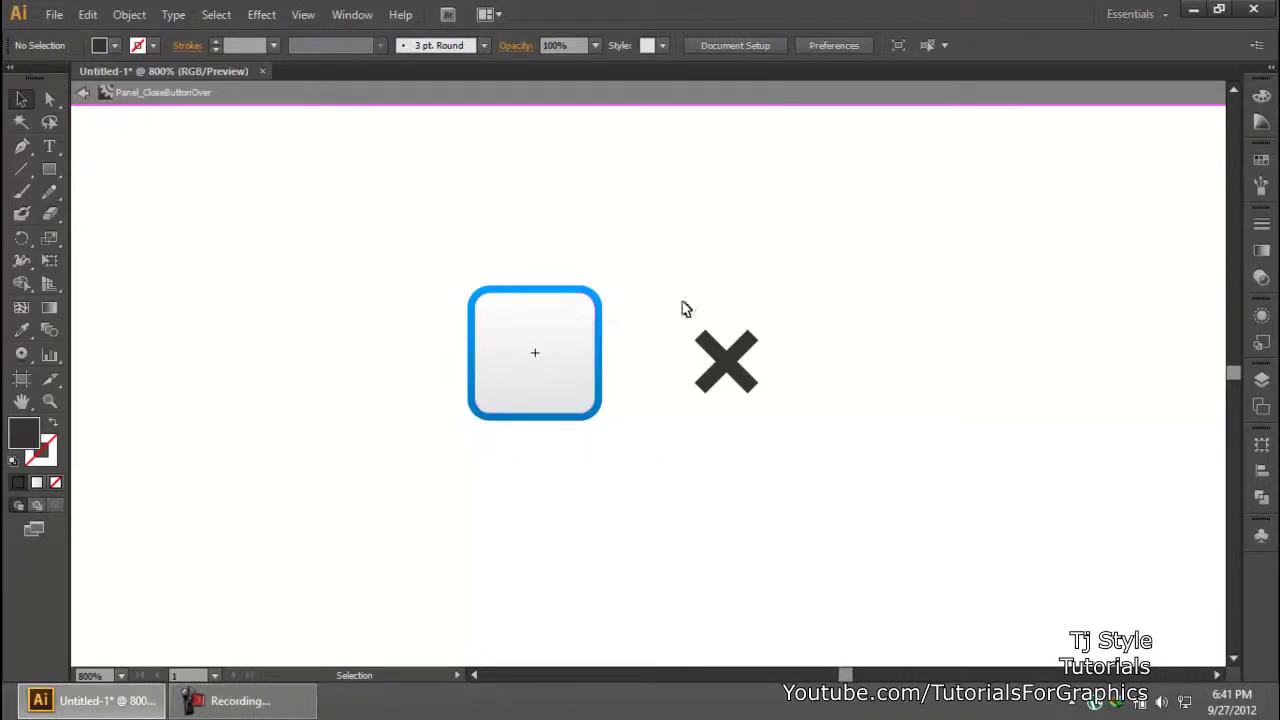
Move the button's blue frame up and to the left, and separate the gray gradient square from it.
left_click(548, 298)
left_click_drag(594, 310, 362, 224)
right_click(657, 310)
left_click(716, 441)
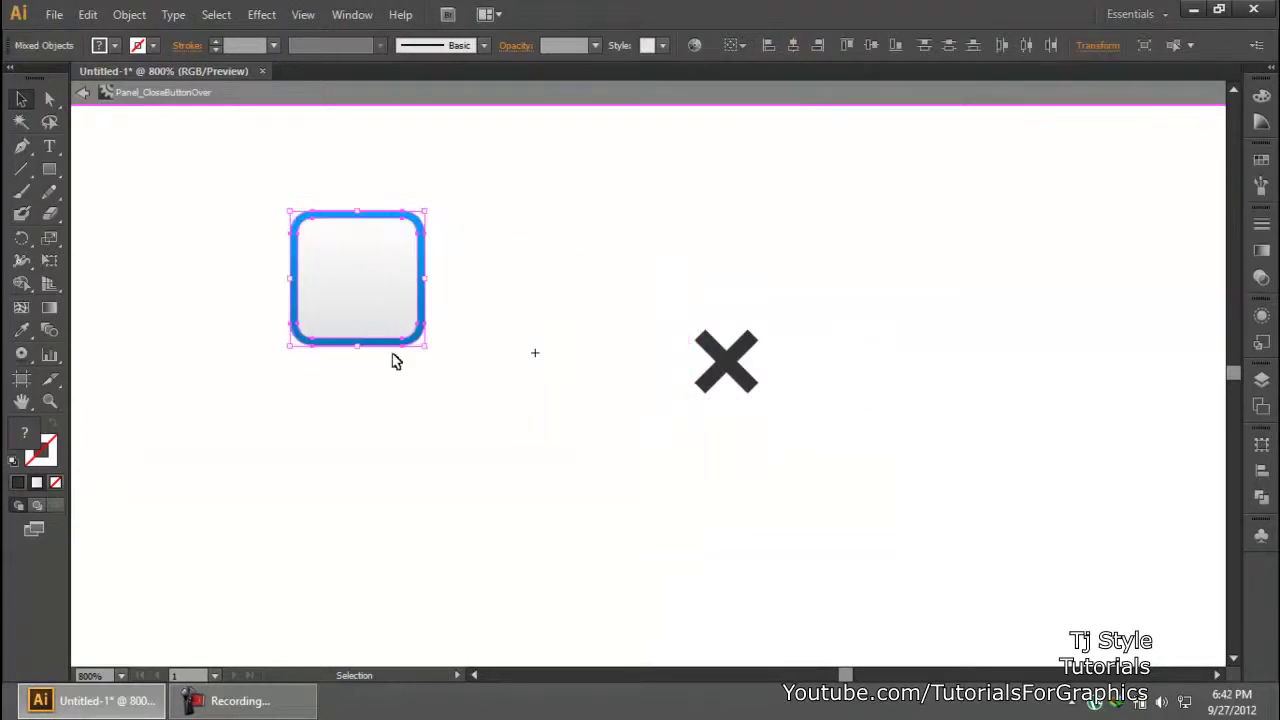
left_click(390, 281)
key("ctrl+z")
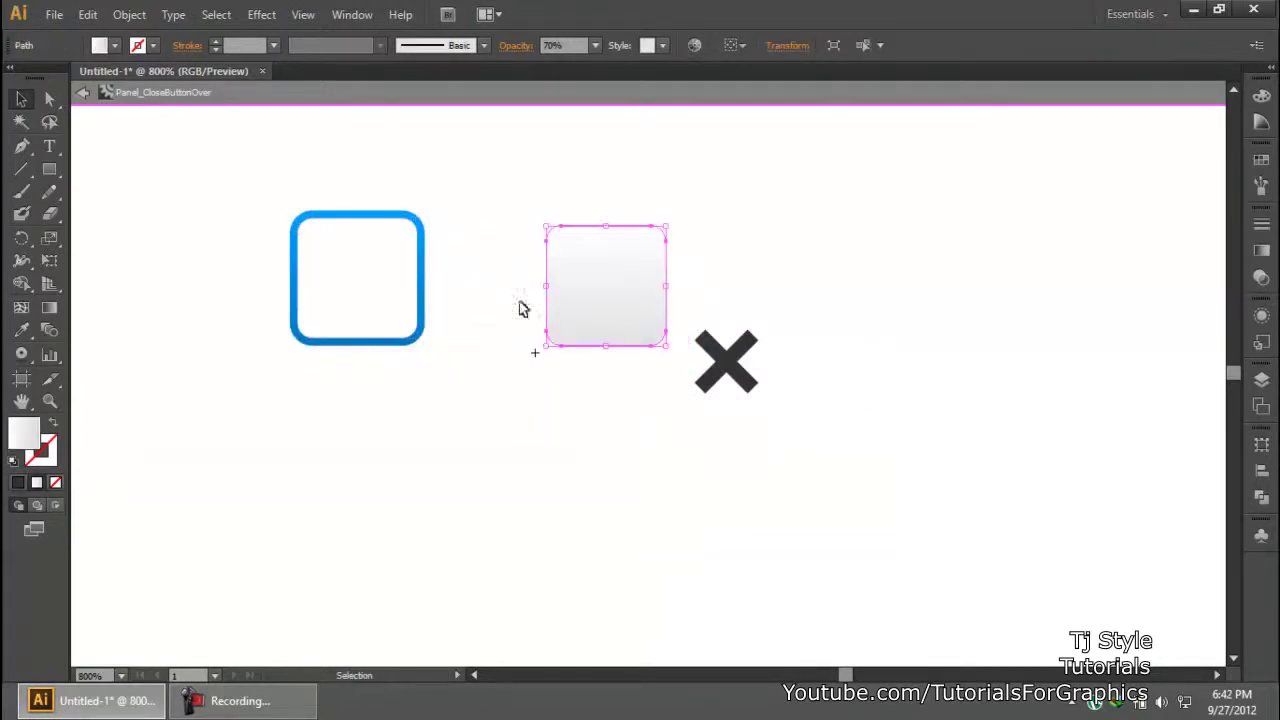
Fill the button's blue frame with the red swatch and deselect it.
left_click(422, 264)
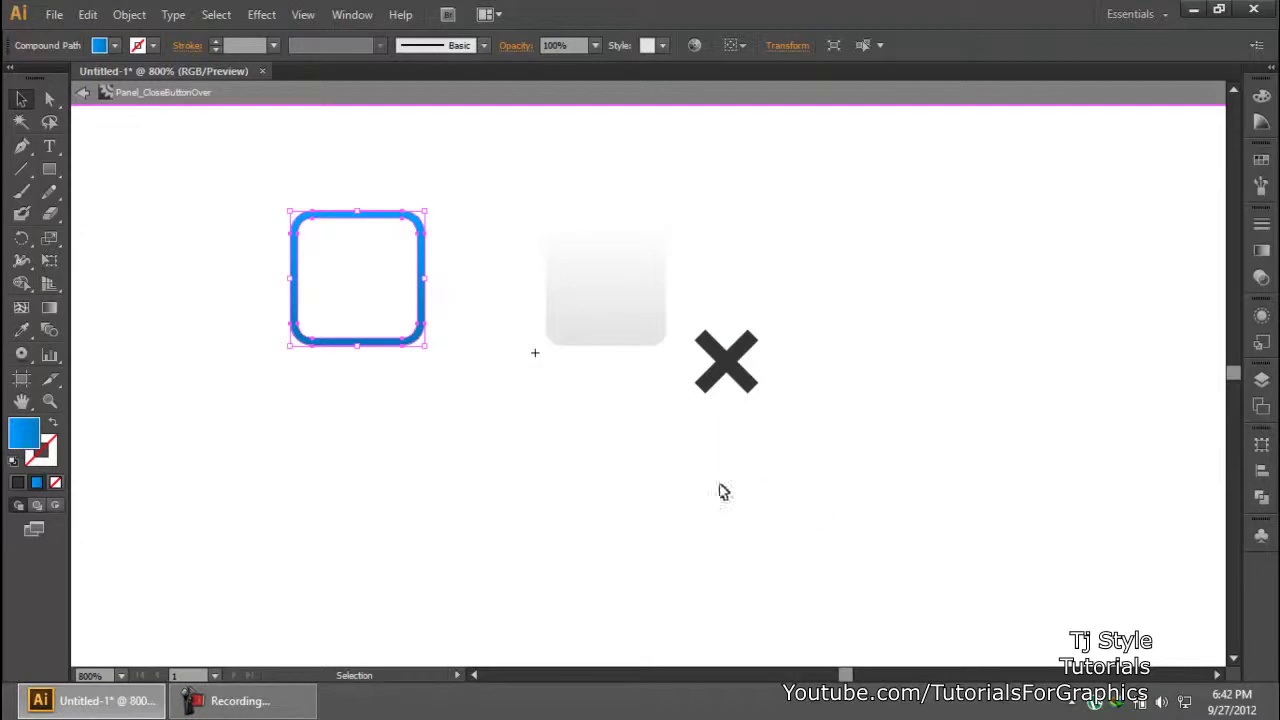
left_click(1262, 158)
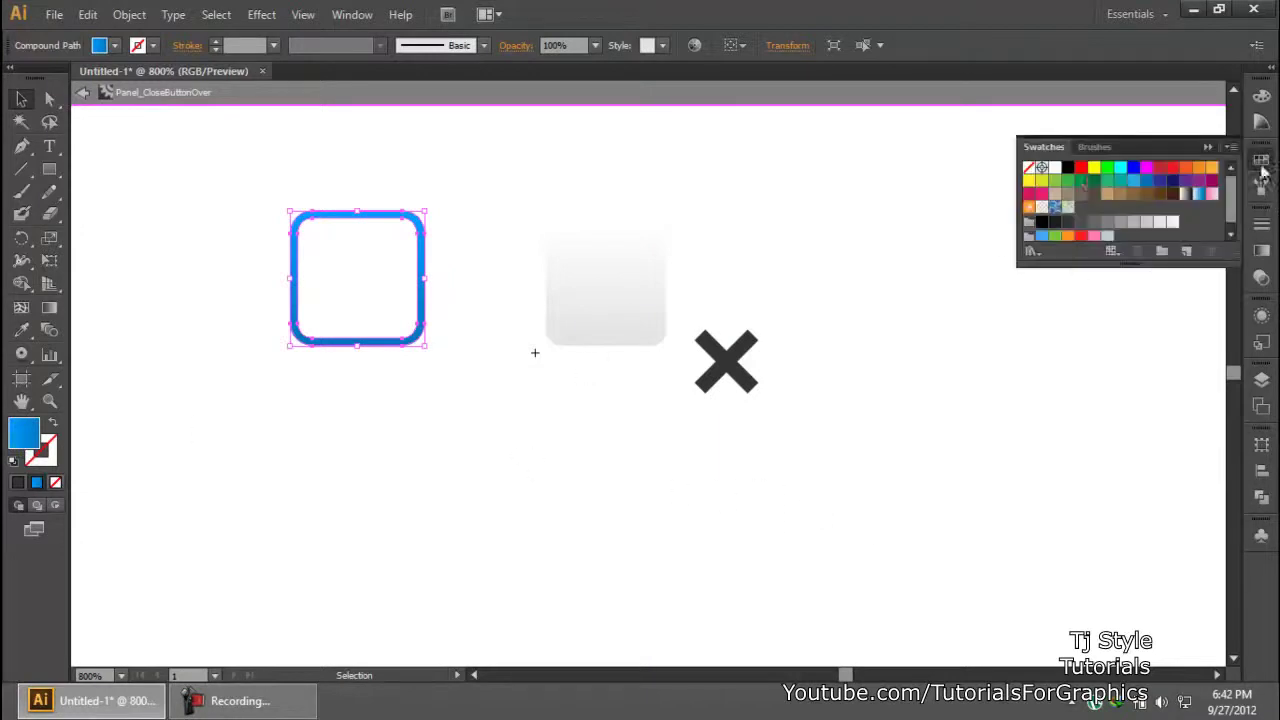
left_click(1081, 167)
left_click(783, 200)
Move the gray gradient square and the X back inside the red frame, and exit symbol editing.
left_click_drag(620, 306, 365, 289)
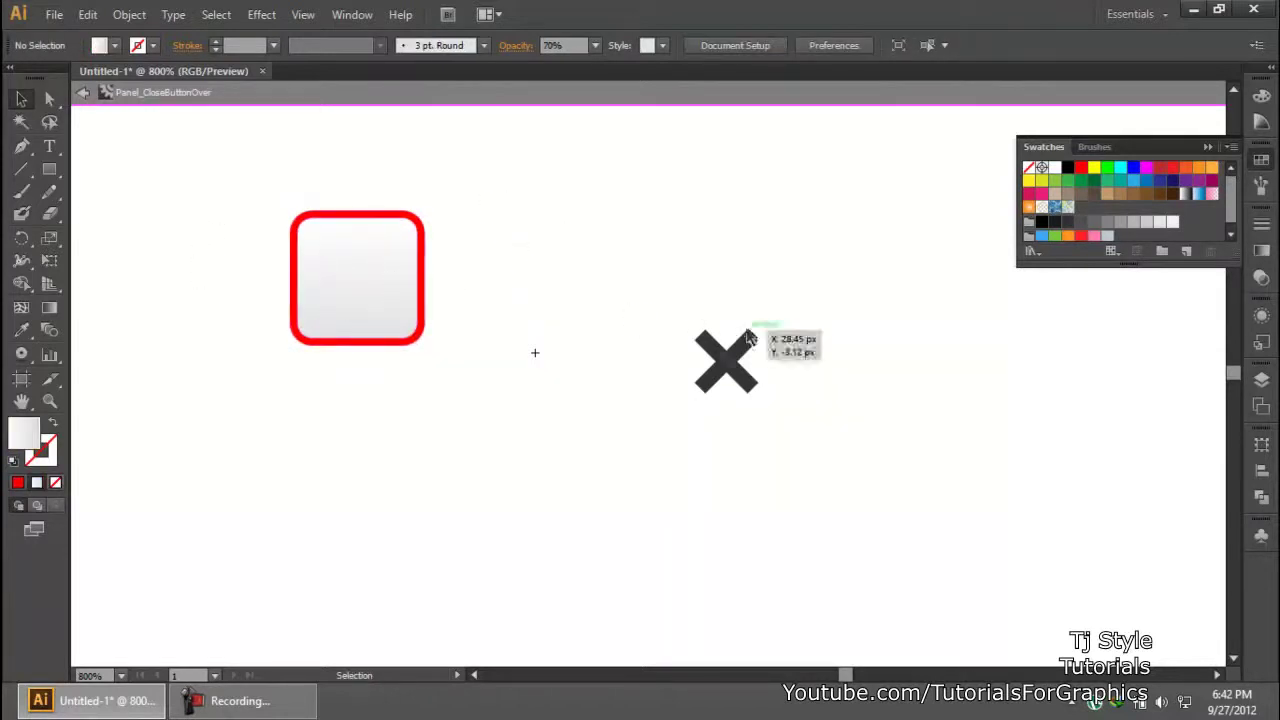
left_click_drag(815, 302, 655, 418)
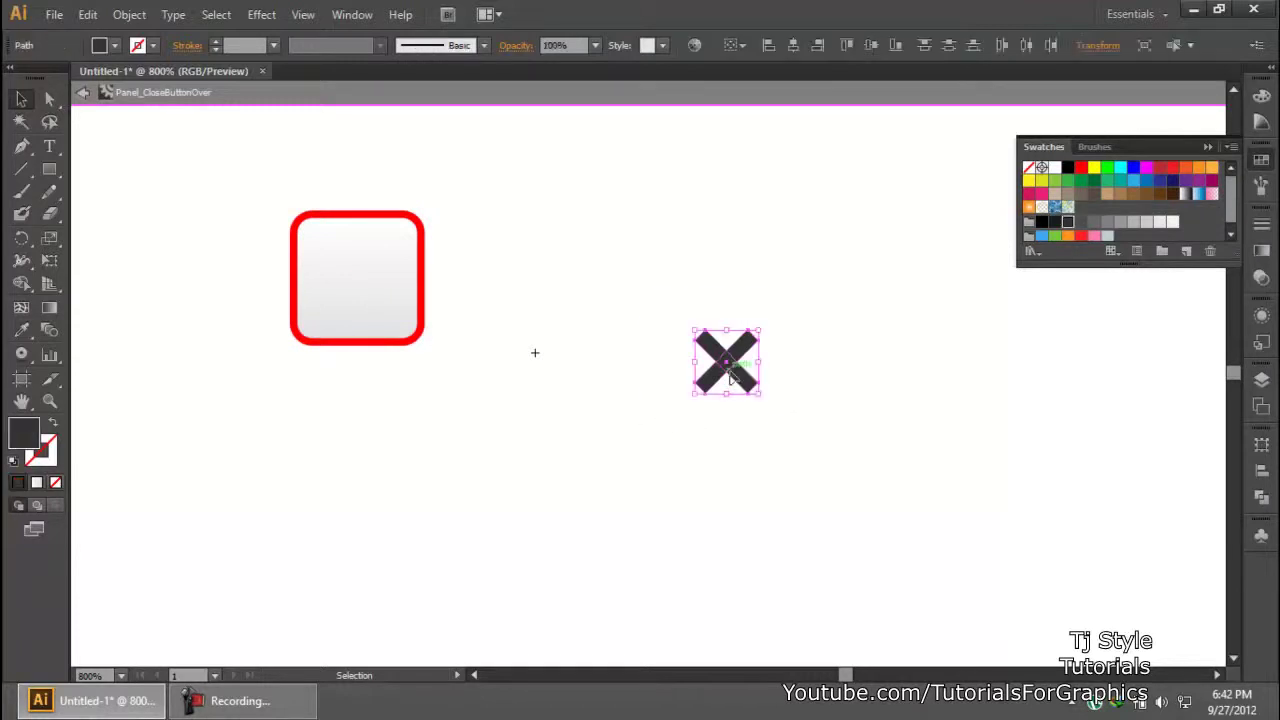
left_click_drag(738, 360, 367, 271)
double_click(776, 231)
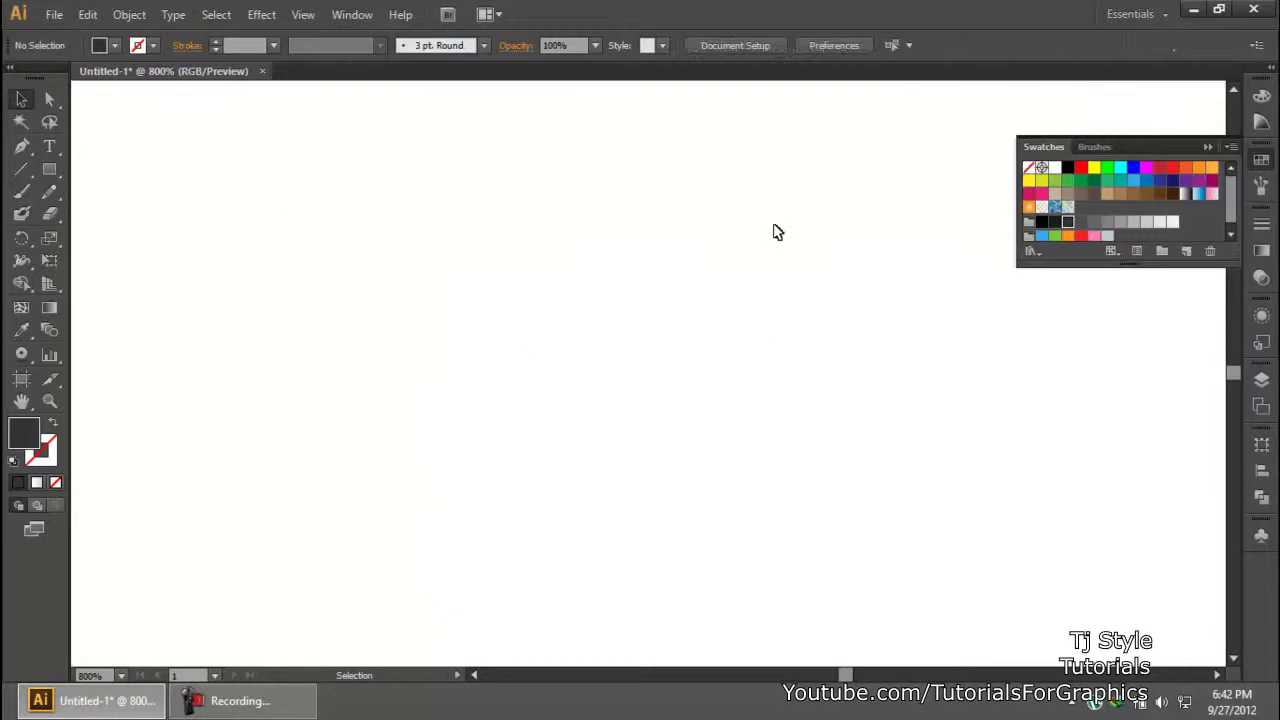
Duplicate the red-framed close-button instance to the right of the original and deselect the artwork.
scroll(745, 258, "down", 7)
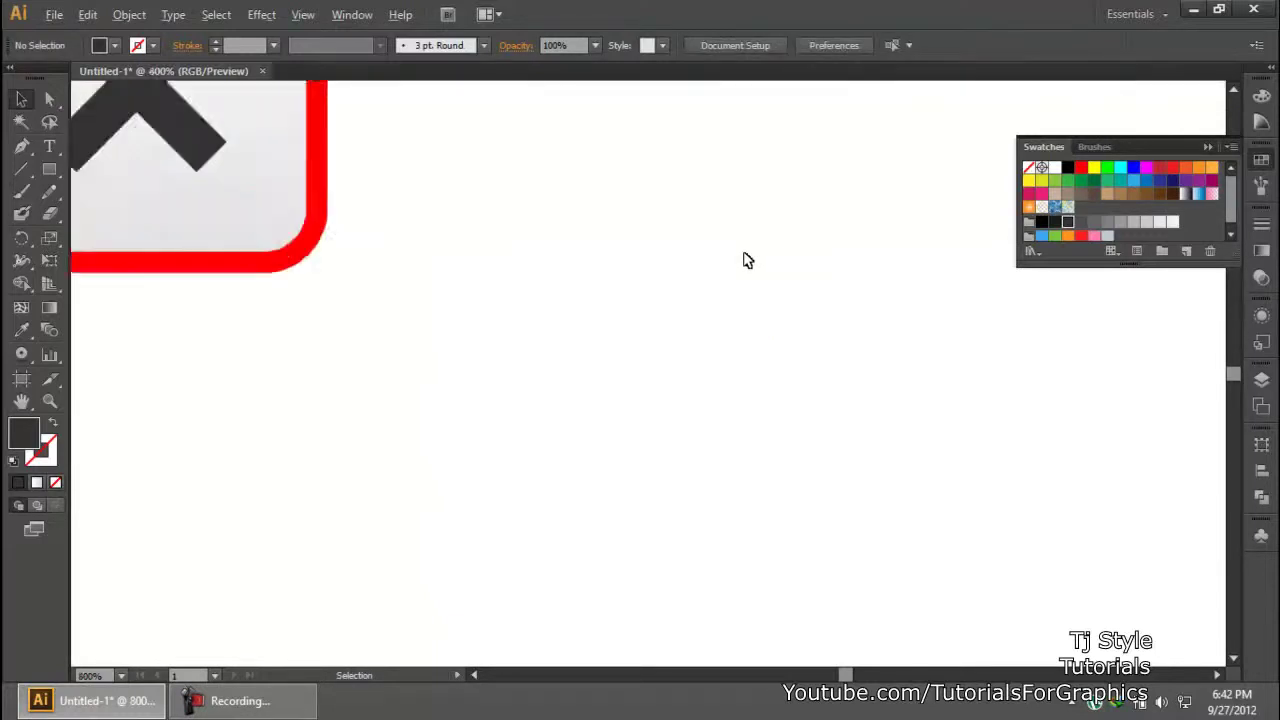
scroll(745, 259, "up", 1)
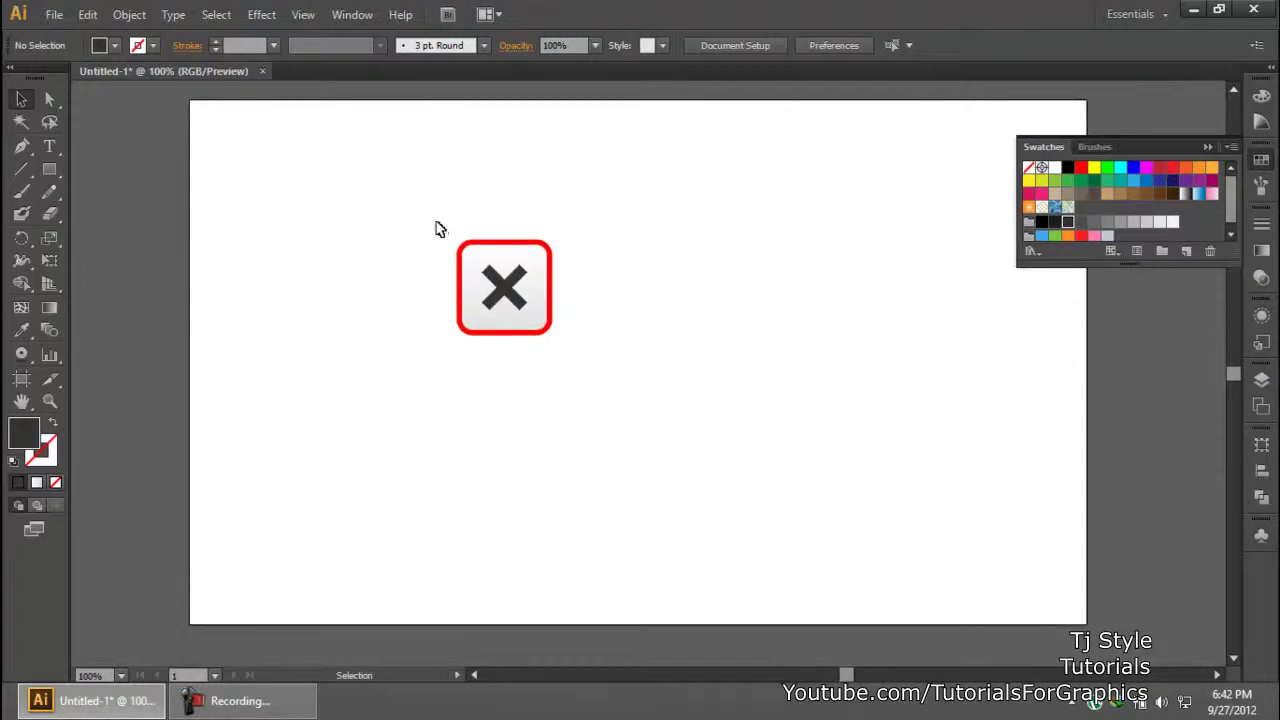
left_click_drag(436, 229, 596, 362)
left_click_drag(544, 306, 787, 311)
left_click(852, 340)
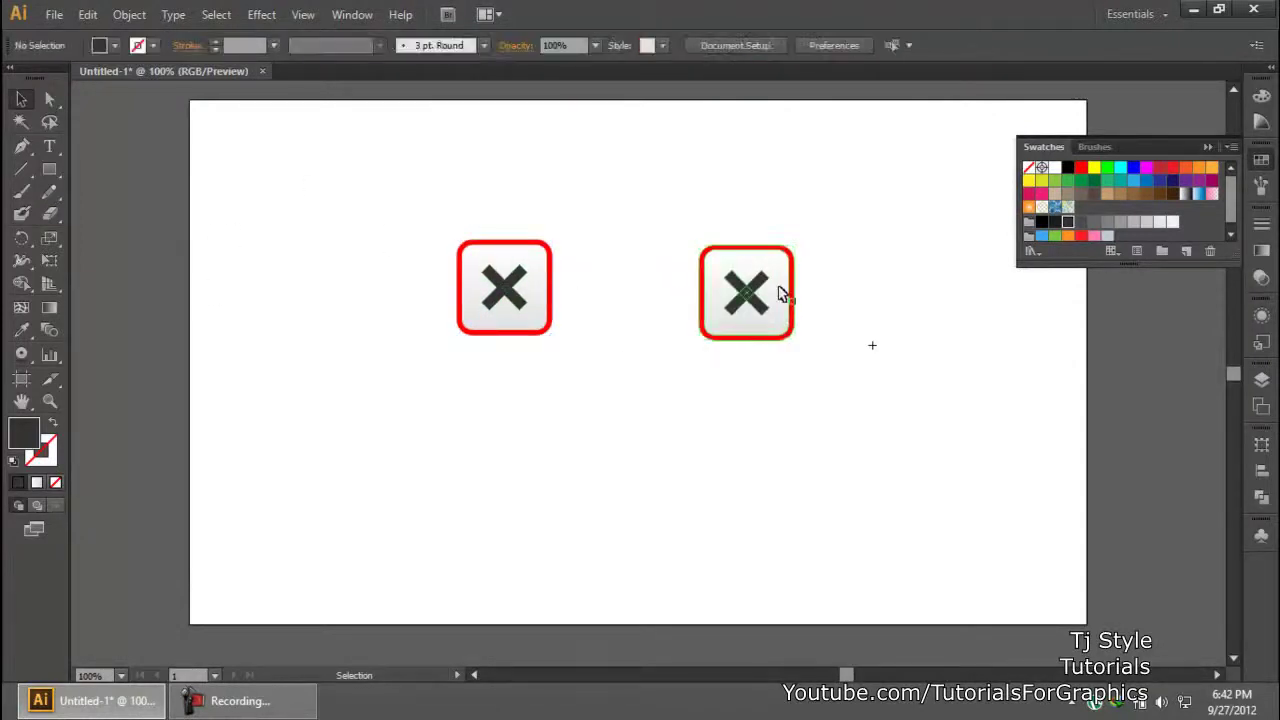
Select both close-button instances and delete them from the artboard.
left_click(245, 700)
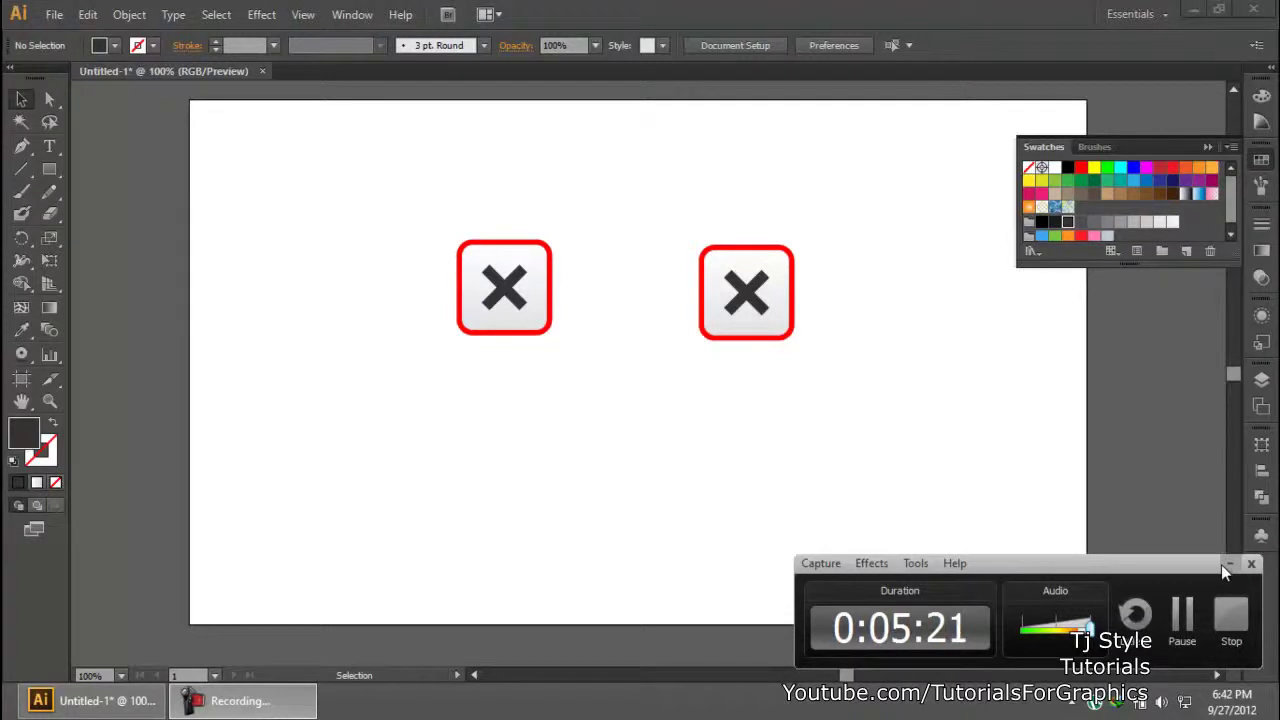
left_click(398, 391)
left_click_drag(385, 415, 917, 220)
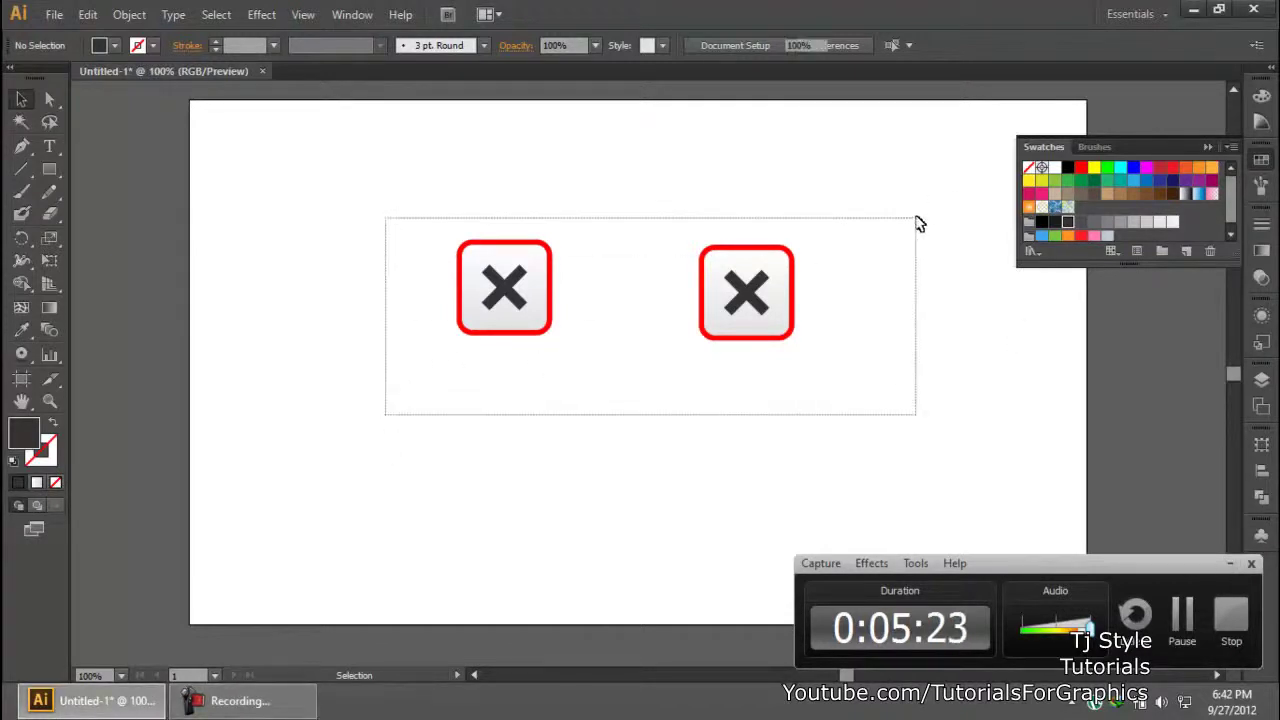
key("Delete")
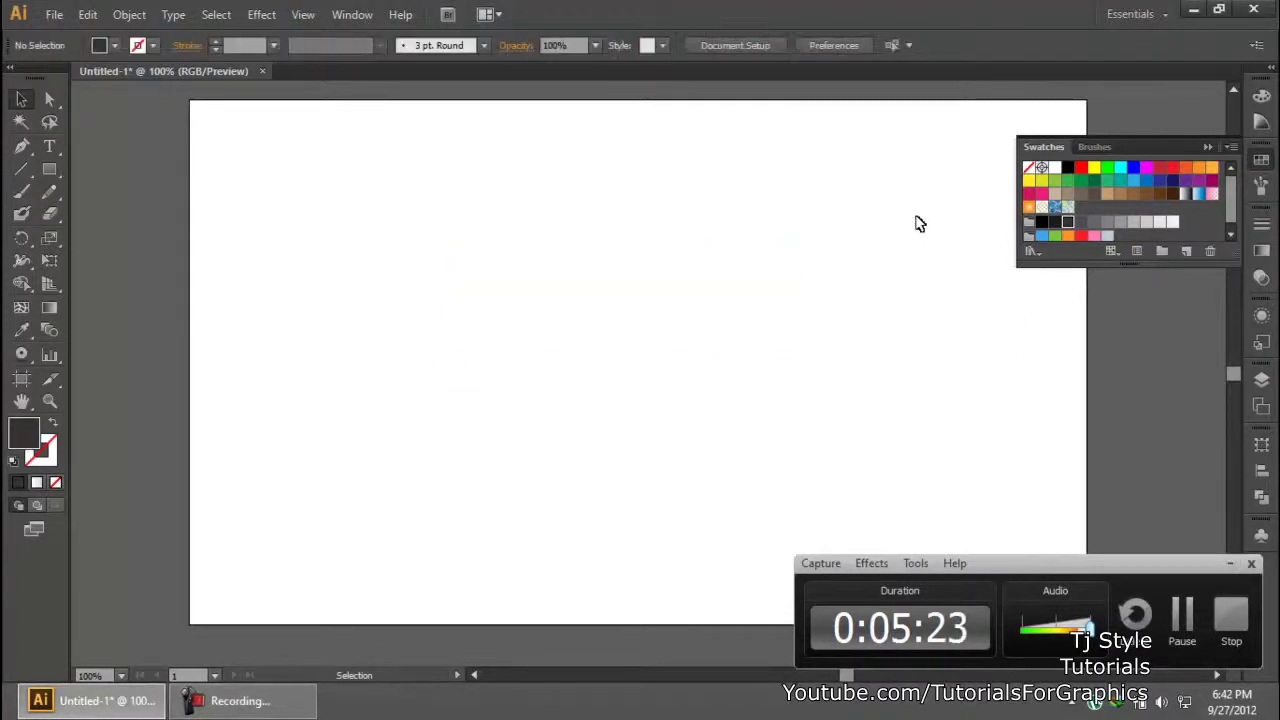
left_click(1222, 566)
Float the Symbols panel over the artboard, open the Flowers symbol library and enlarge its panel.
left_click(1261, 535)
left_click_drag(1126, 513, 1009, 188)
left_click(1115, 196)
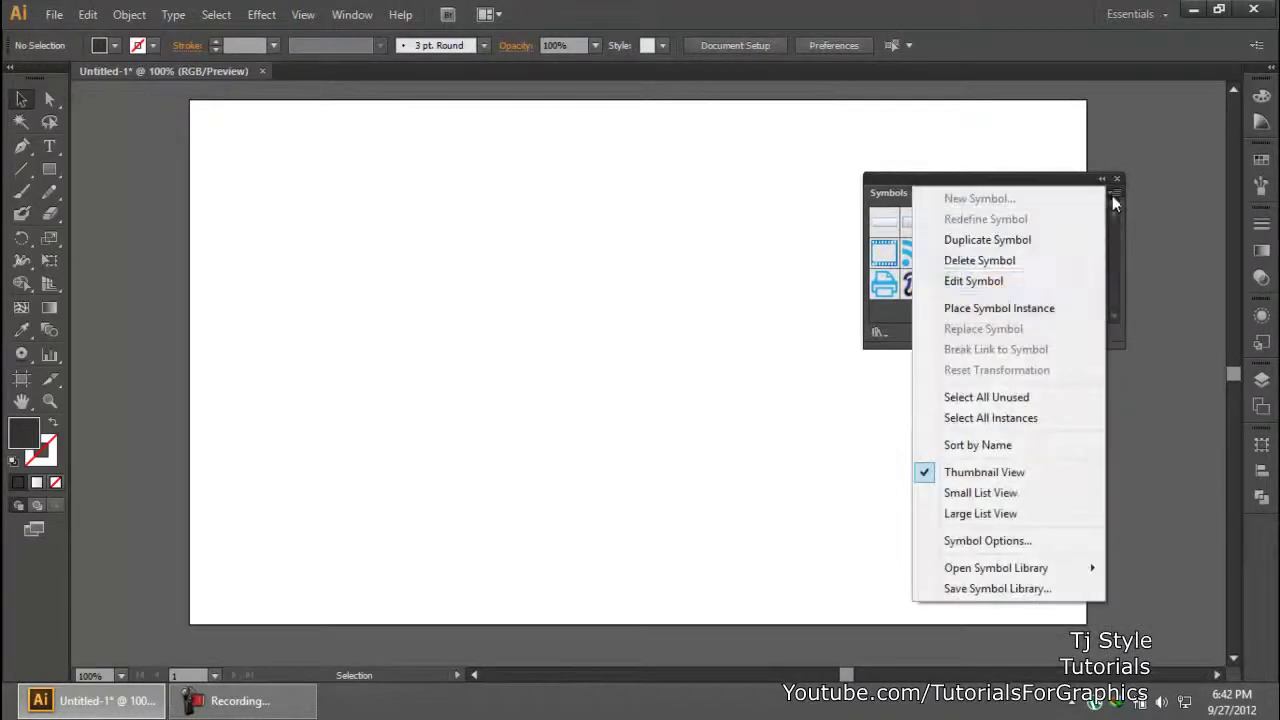
mouse_move(1000, 575)
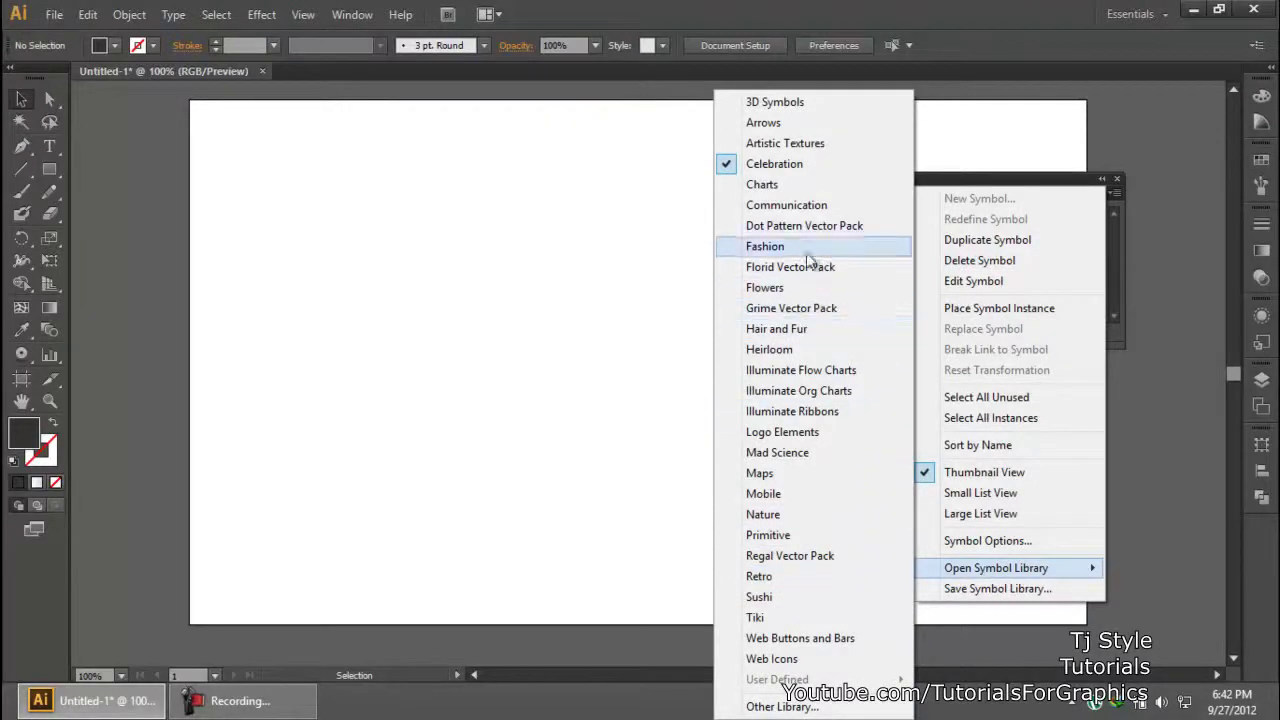
left_click(795, 291)
left_click_drag(829, 351, 862, 423)
Place the sunflower and coral daisy symbols on the artboard's left half and enlarge both flowers.
left_click_drag(637, 324, 430, 297)
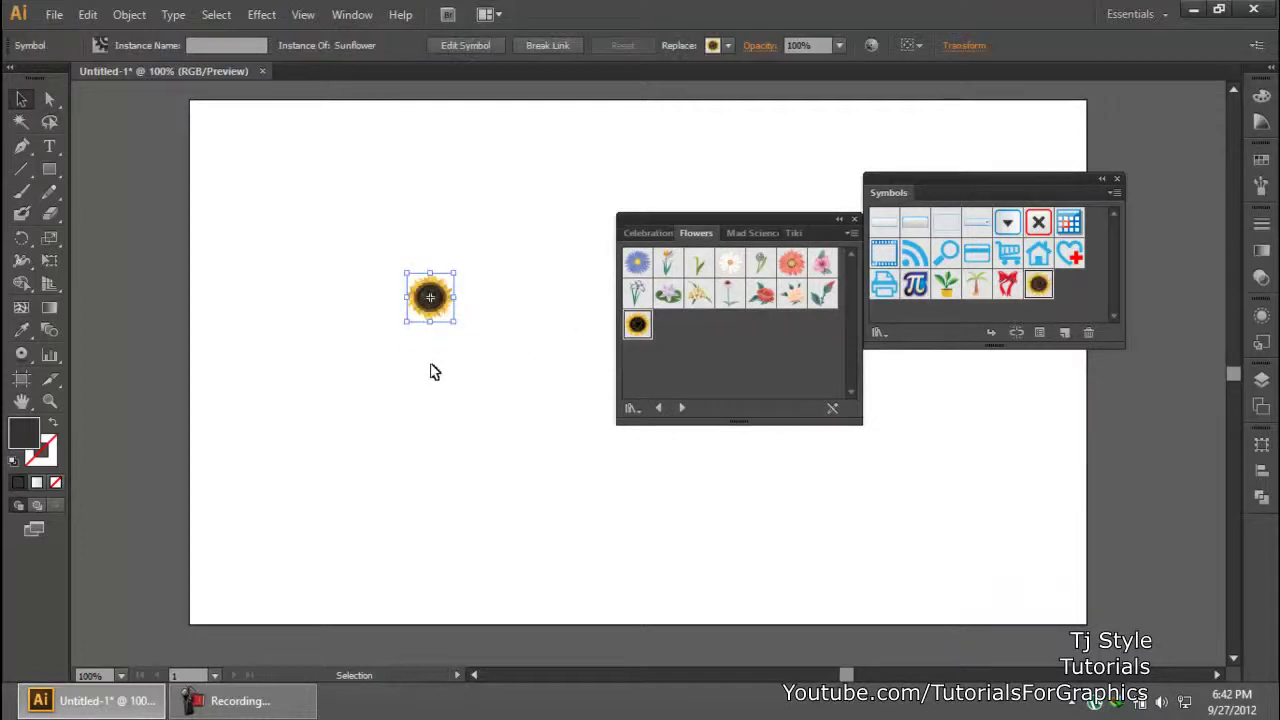
left_click_drag(795, 270, 489, 489)
left_click(489, 574)
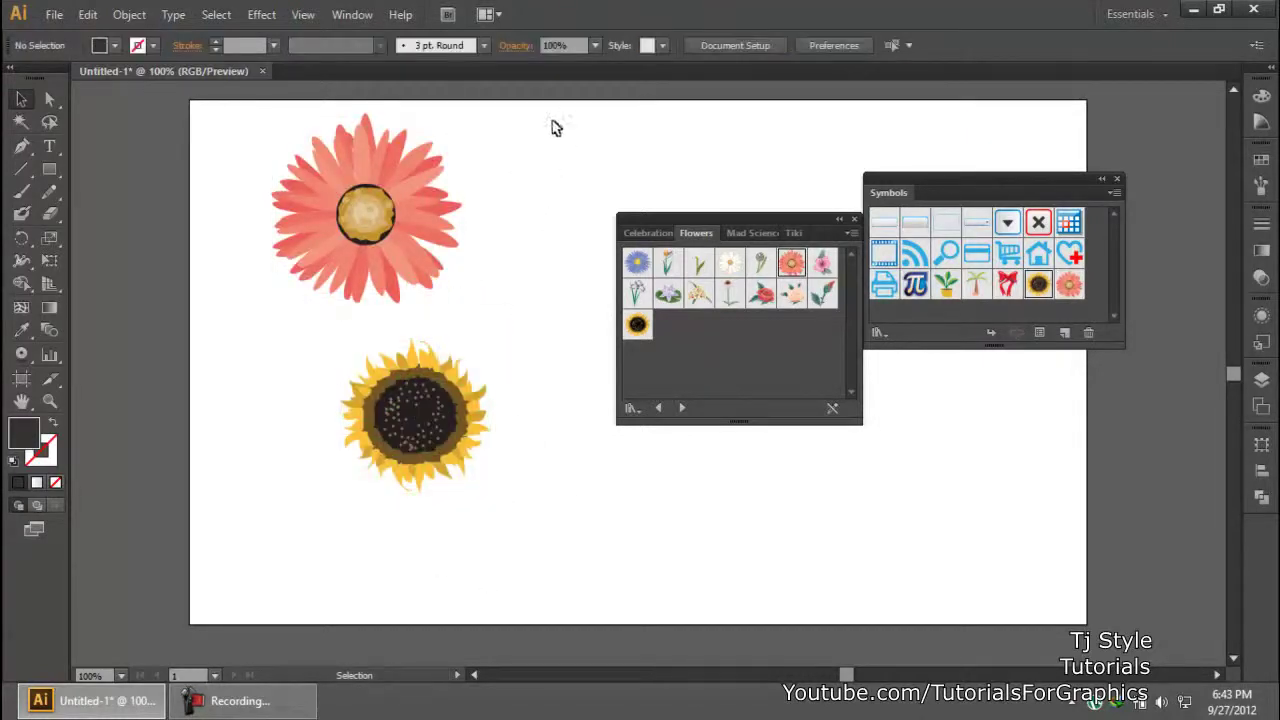
Select both flower instances and delete them from the artboard.
left_click_drag(563, 119, 325, 487)
key("Delete")
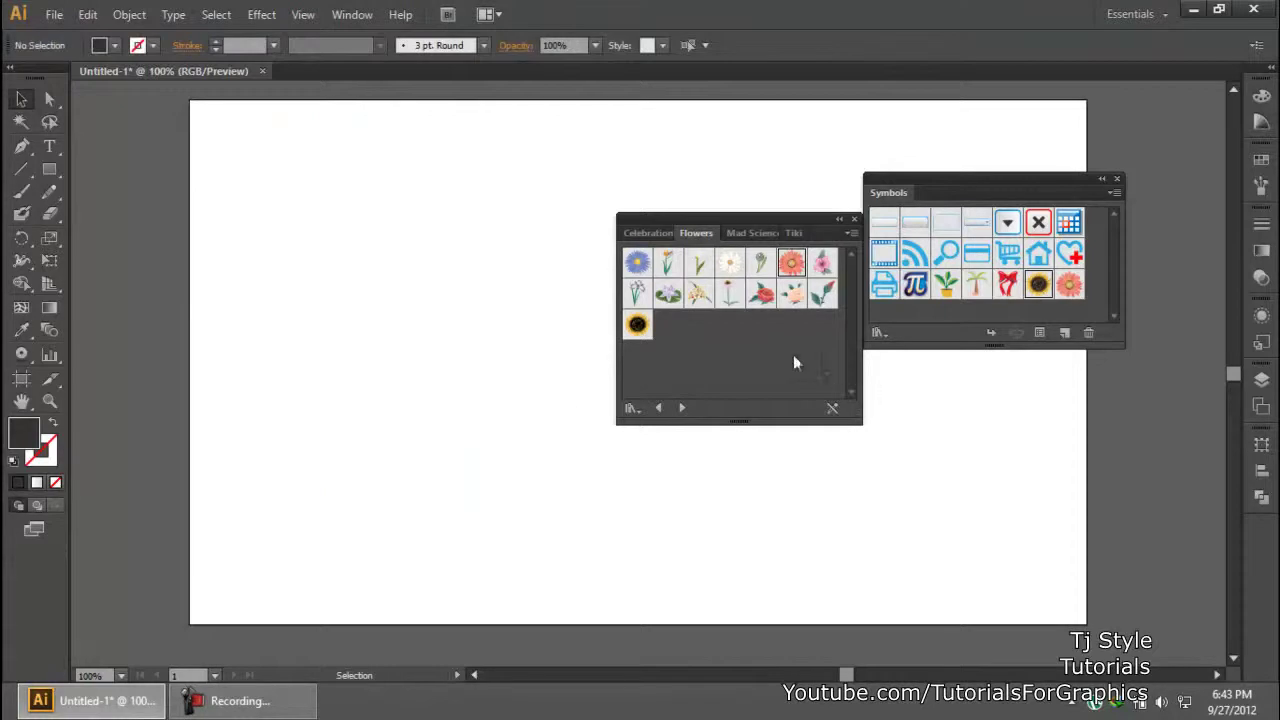
Place the Plant symbol from the Tiki library on the artboard's left half and close both symbol panels.
left_click(1113, 193)
mouse_move(1000, 569)
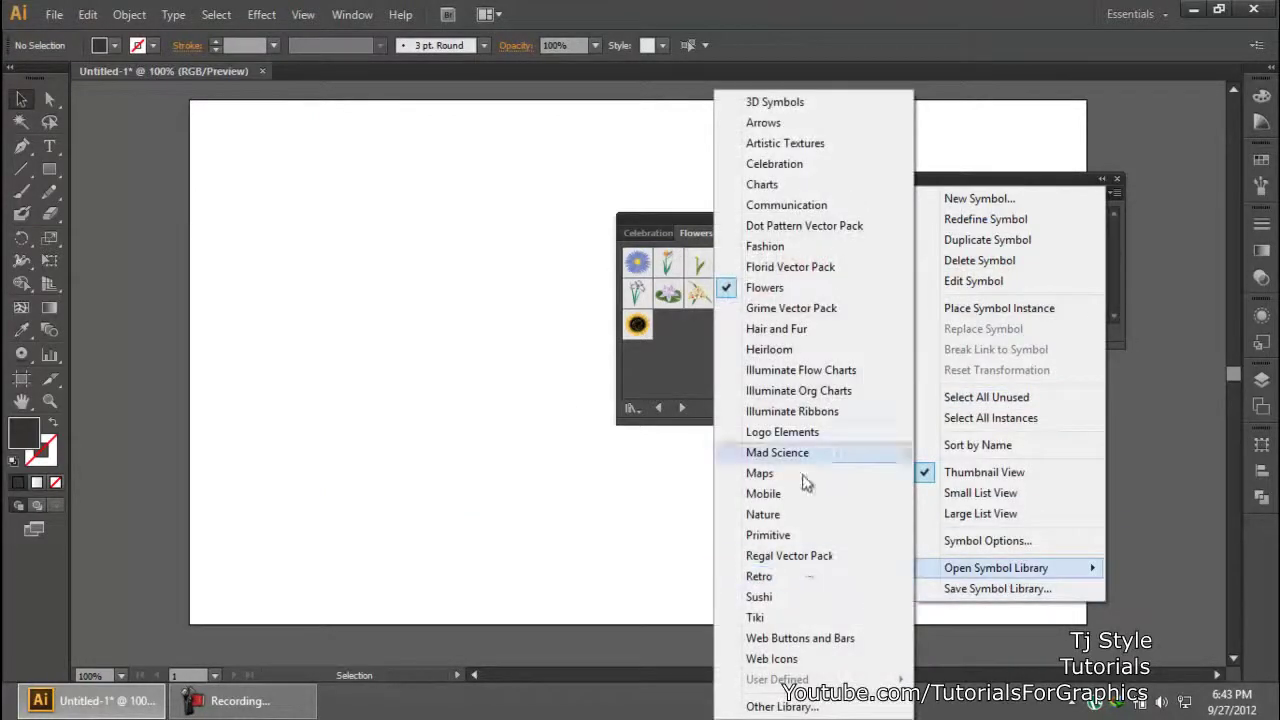
left_click(791, 618)
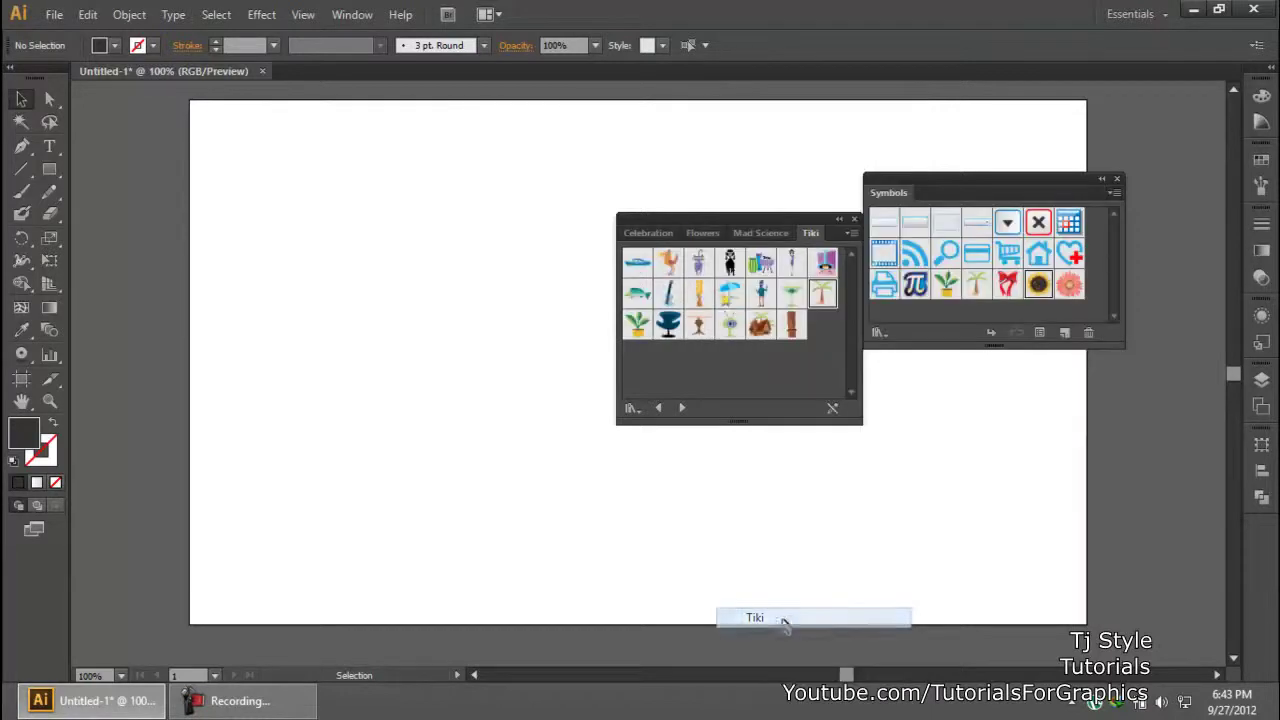
left_click_drag(637, 323, 436, 368)
left_click(791, 469)
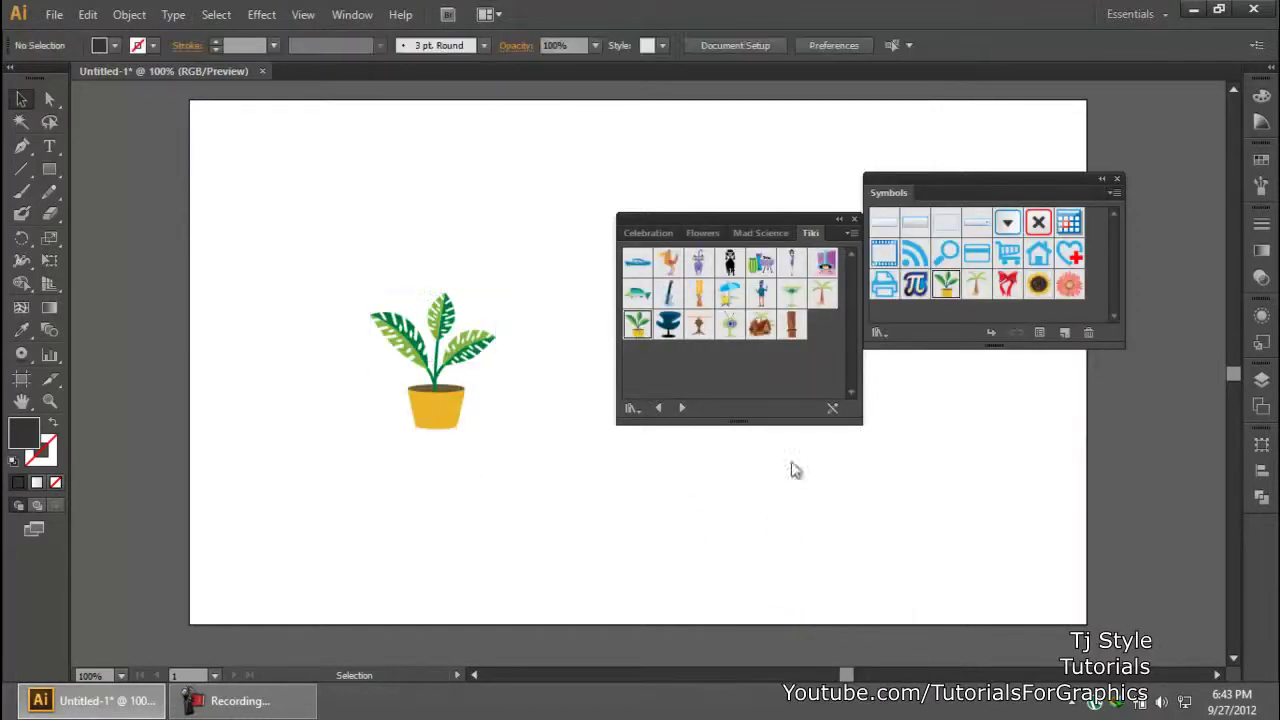
left_click(854, 219)
left_click(1117, 179)
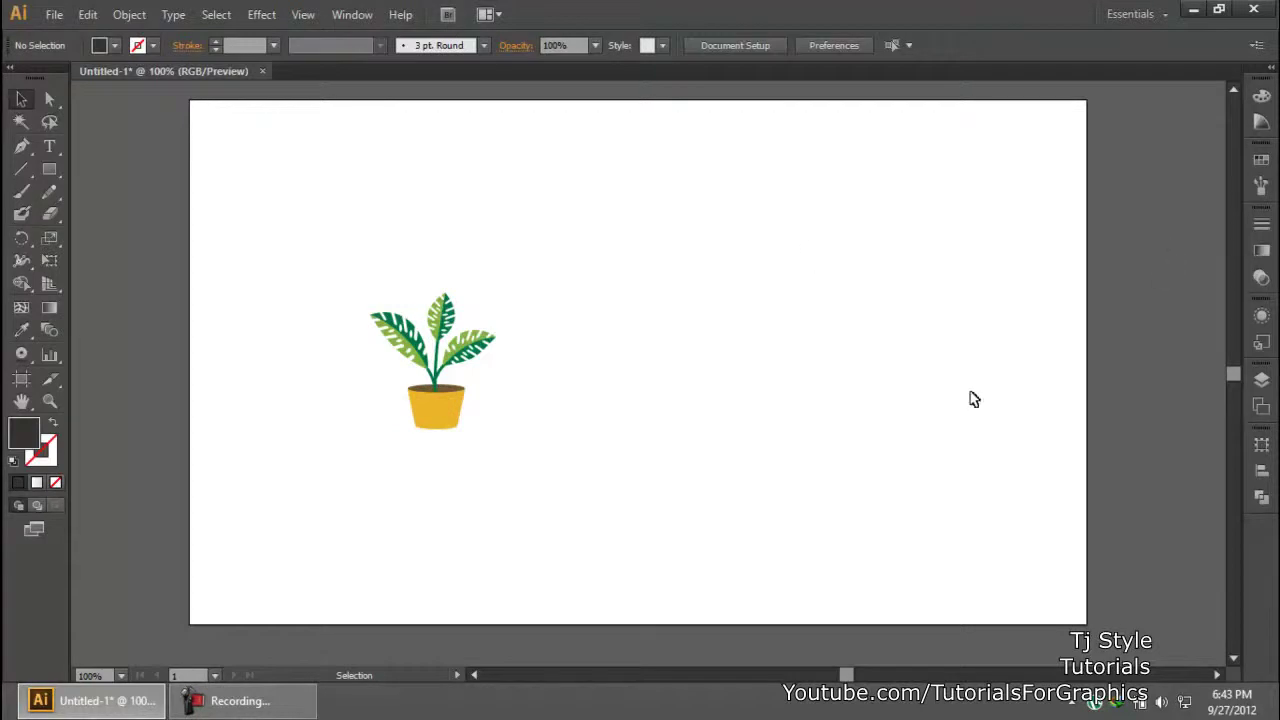
Scale the plant instance down, move it near the artboard's center and deselect it.
left_click_drag(417, 366, 363, 516)
left_click(546, 531)
left_click_drag(420, 462, 624, 370)
left_click_drag(645, 490, 625, 477)
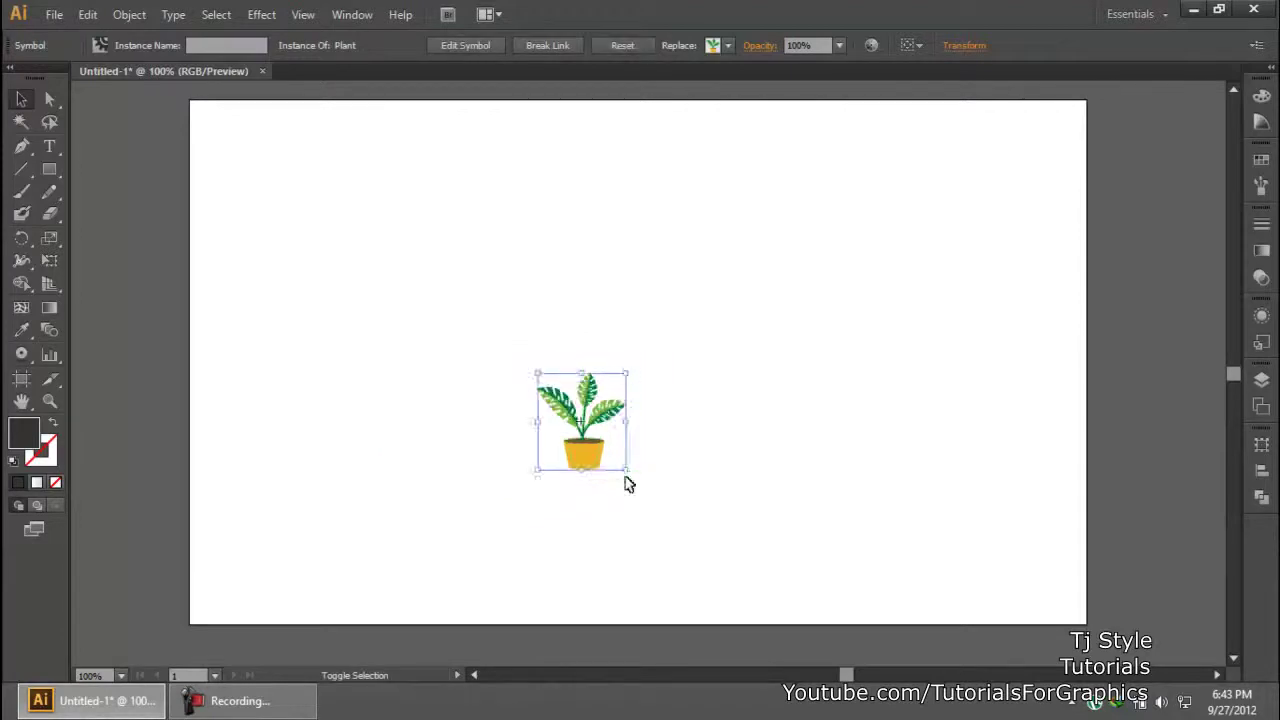
left_click(420, 634)
left_click(240, 700)
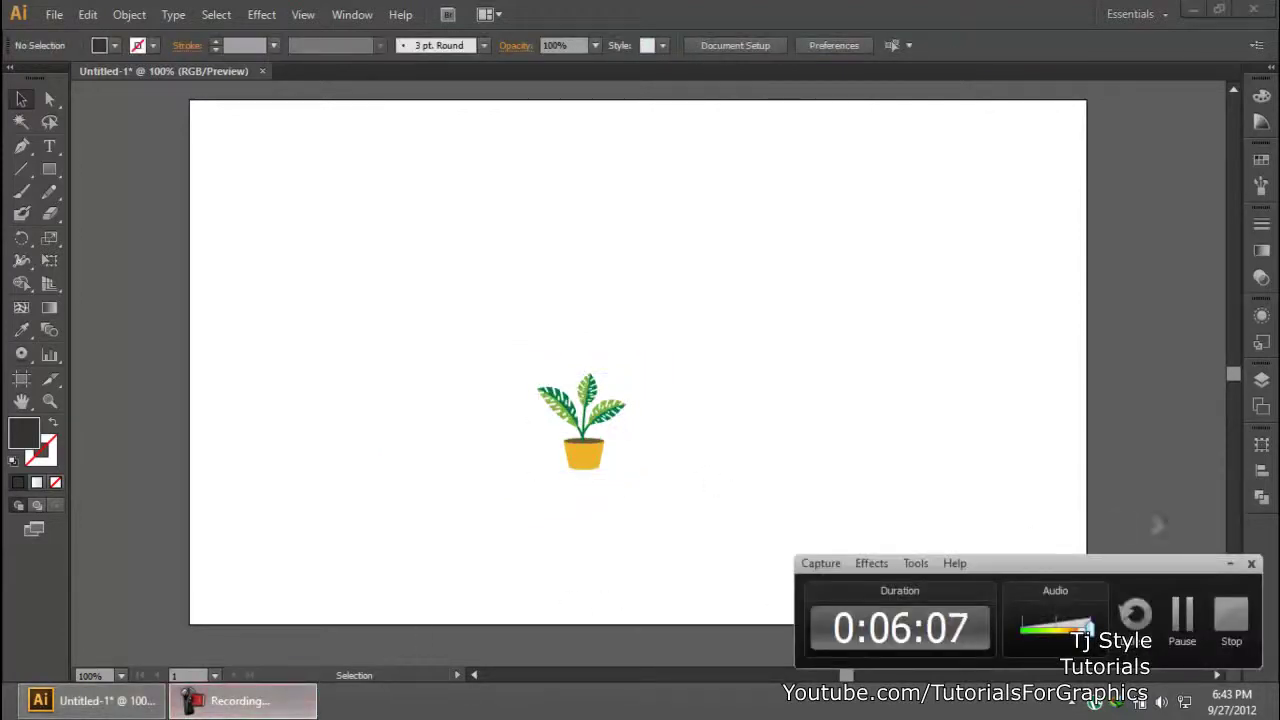
left_click(1245, 563)
Move the plant instance to the left and make several duplicates of it around the artboard.
left_click_drag(584, 412, 535, 405)
left_click(820, 533)
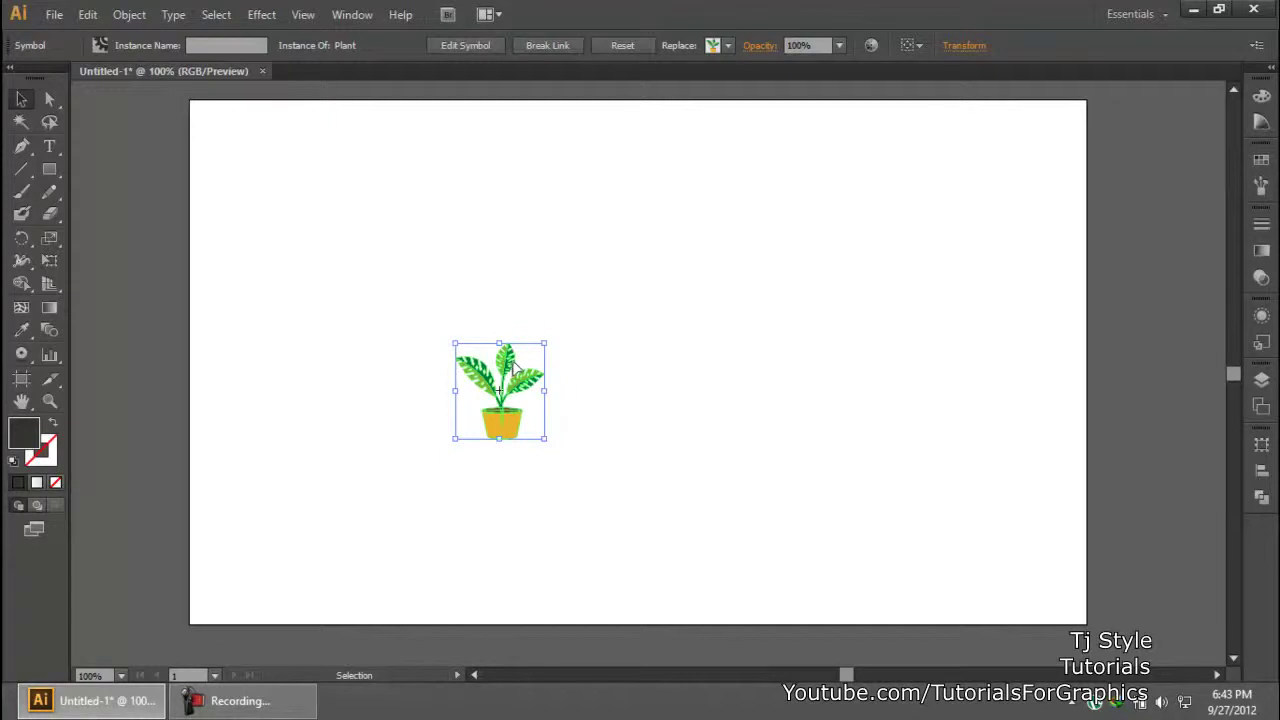
left_click_drag(520, 381, 639, 365)
left_click_drag(507, 378, 453, 254)
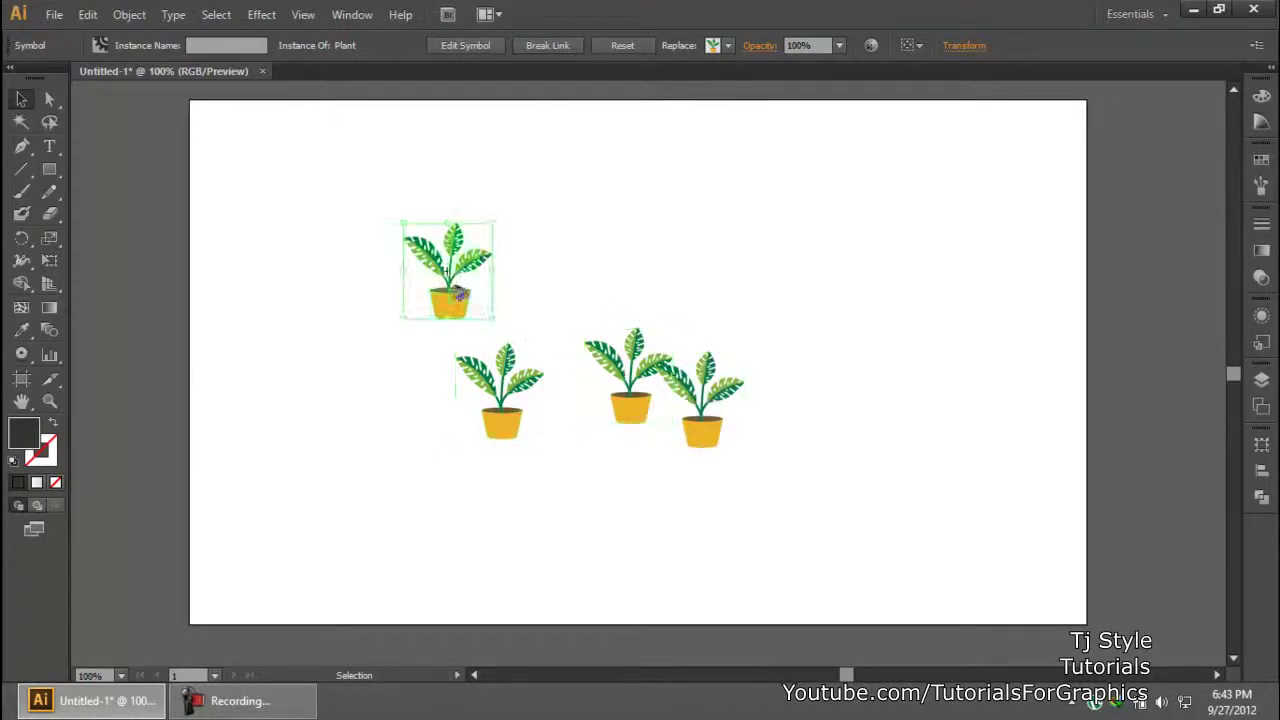
left_click_drag(449, 389, 219, 424)
left_click_drag(487, 416, 440, 497)
Undo all the plant duplications.
key("ctrl+z")
key("ctrl+z")
key("ctrl+z")
key("ctrl+z")
key("ctrl+z")
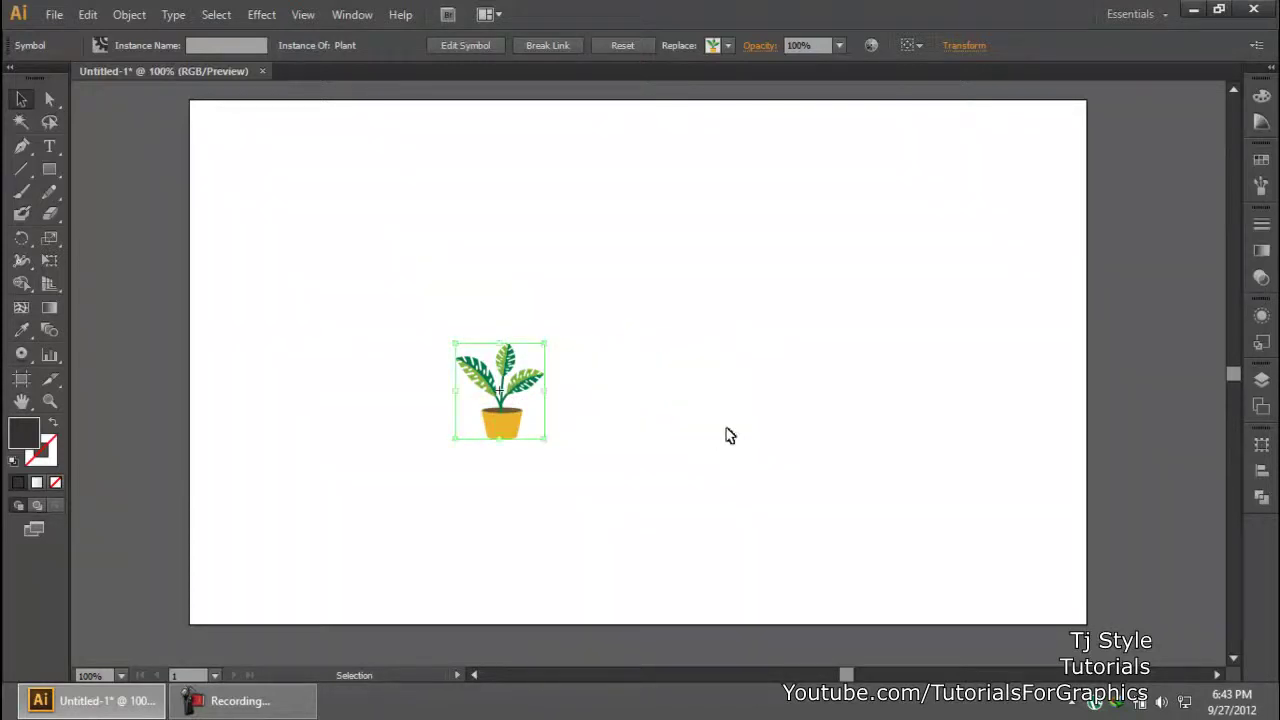
Move the plant instance to the artboard's lower-left area and deselect it.
left_click(729, 434)
left_click_drag(513, 366, 389, 528)
left_click(553, 478)
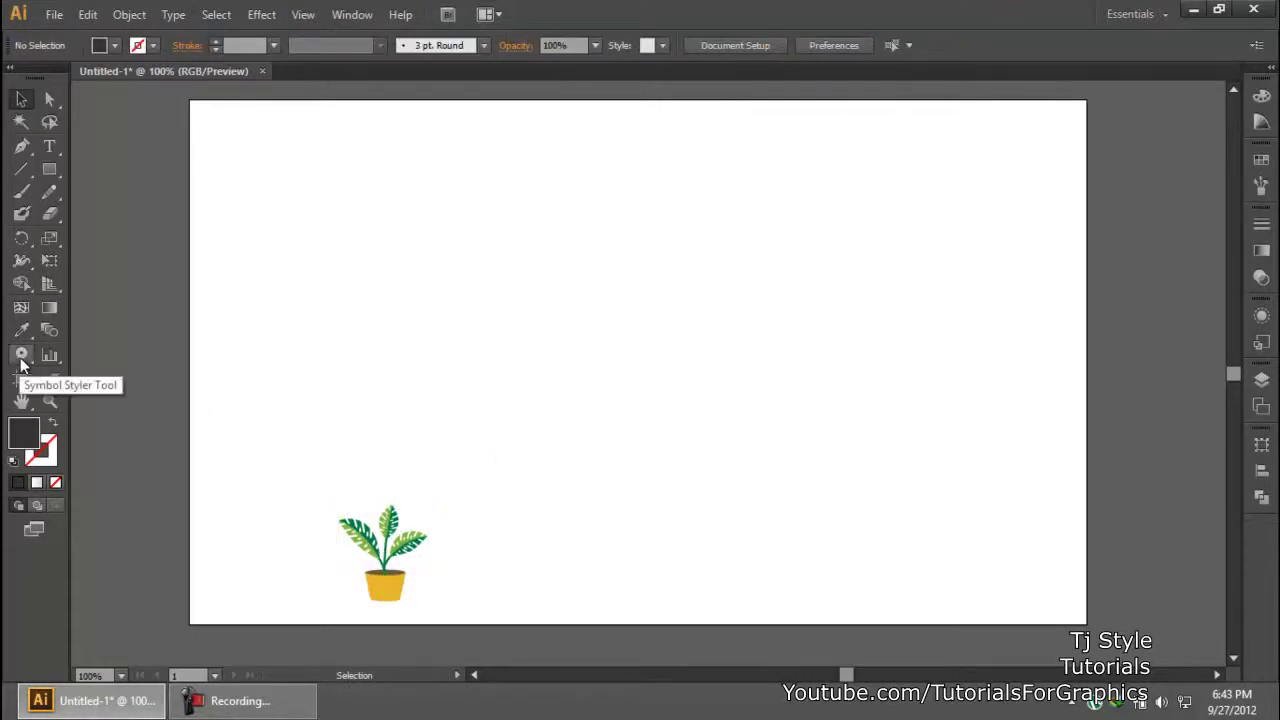
Switch to the Symbol Sprayer and tear off the symbol tools as a floating panel over the artboard's upper-right area.
left_click_drag(22, 365, 125, 357)
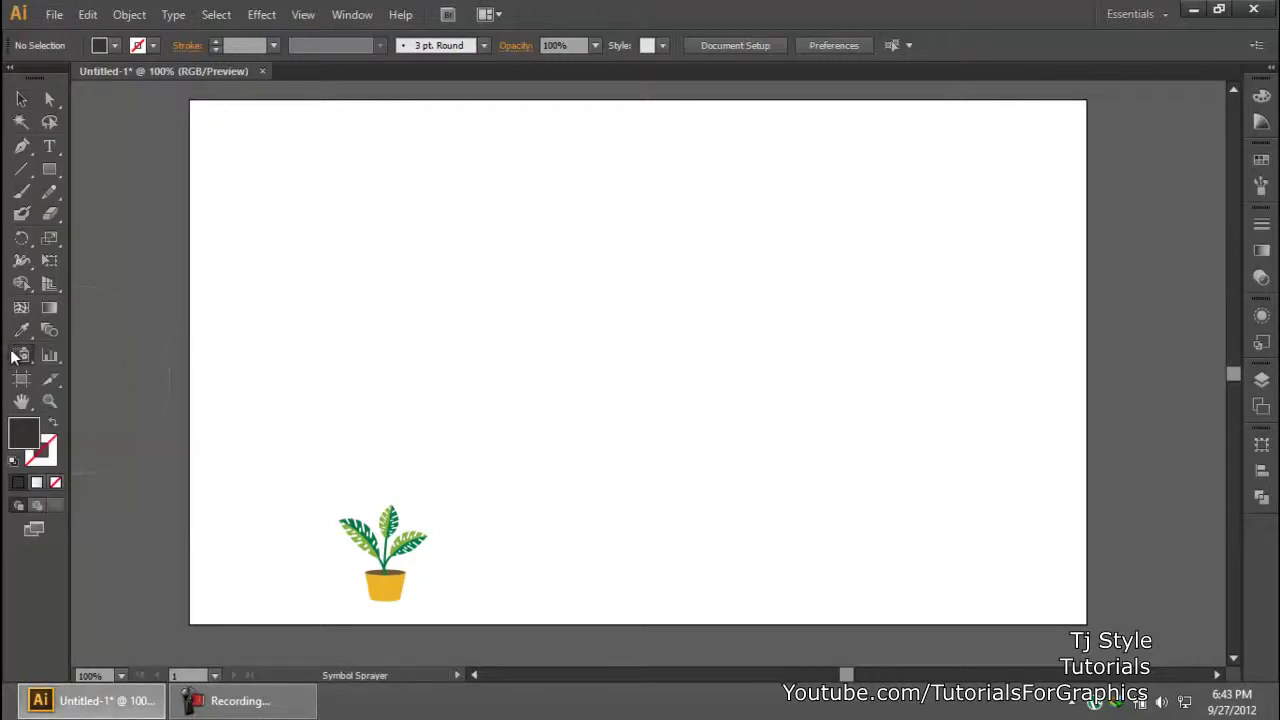
left_click_drag(22, 358, 209, 369)
mouse_move(43, 367)
left_mouse_down()
mouse_move(70, 362)
mouse_move(108, 455)
mouse_move(255, 400)
left_mouse_up()
left_click_drag(125, 370, 988, 213)
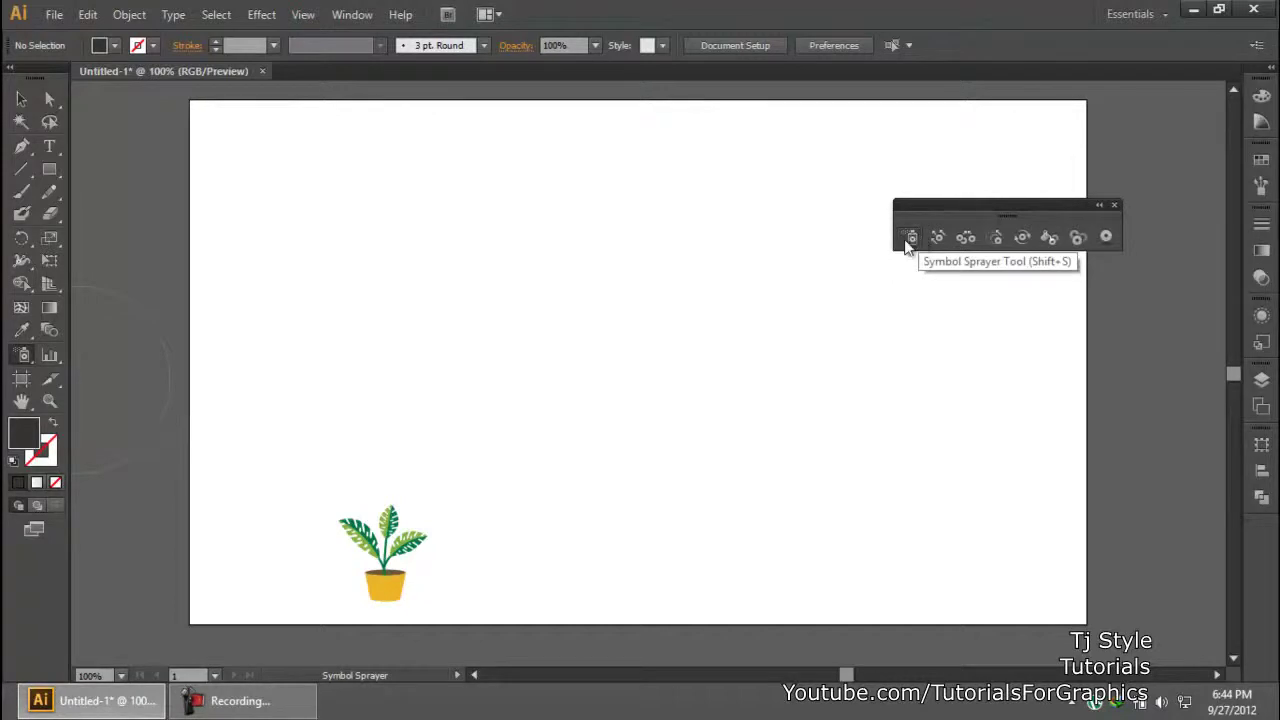
Select the single plant instance and delete it from the artboard.
left_click(21, 98)
left_click_drag(518, 491, 330, 608)
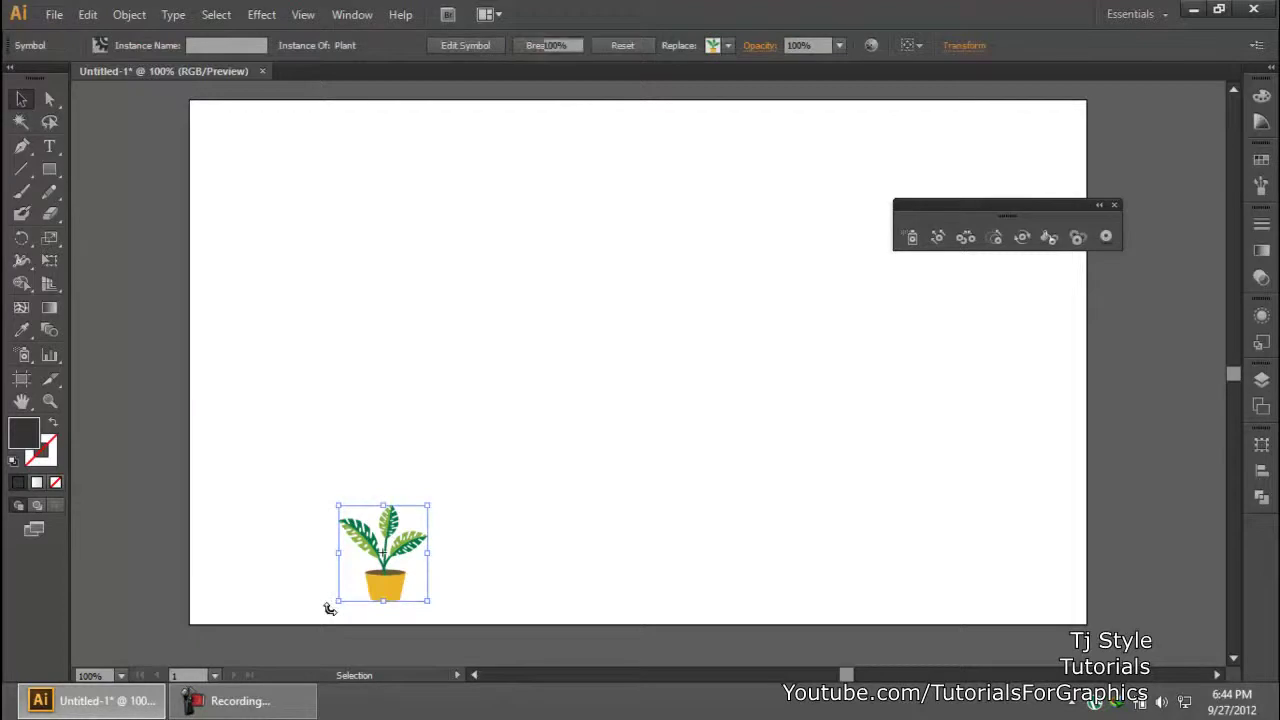
key("Delete")
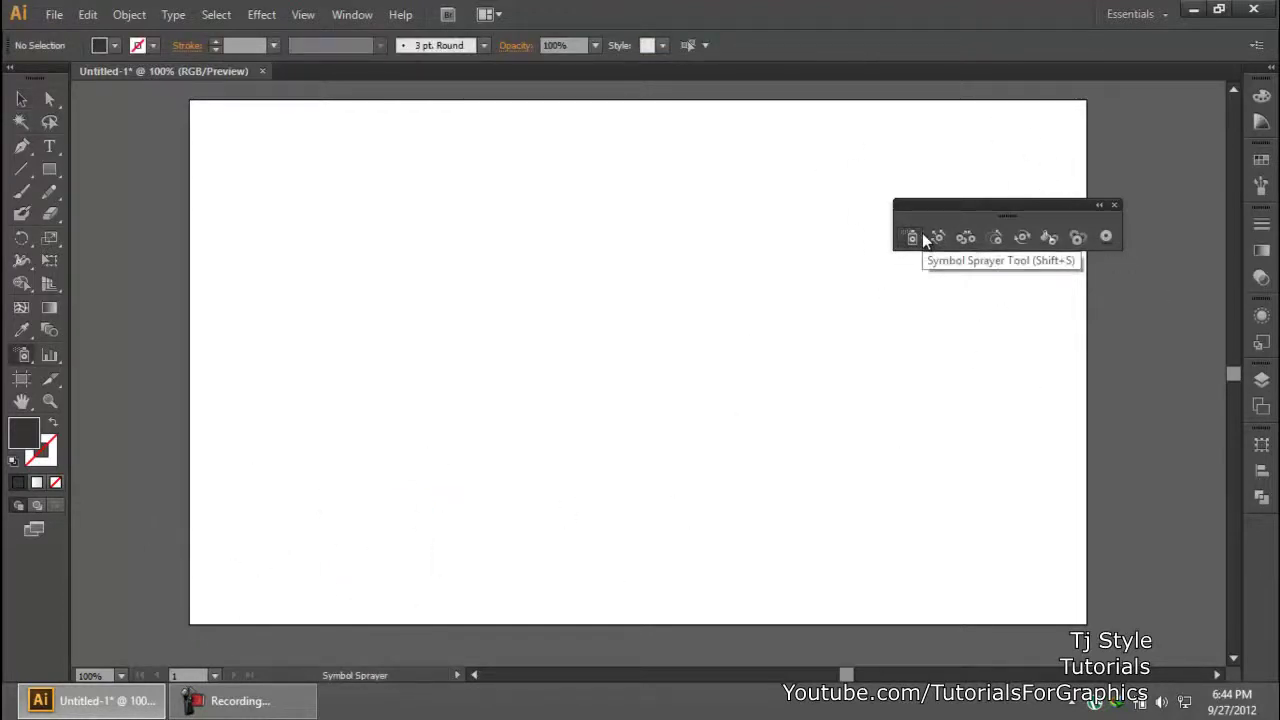
Spray a dense row of Plant symbols along the artboard's bottom edge with the Symbol Sprayer.
left_click(1262, 500)
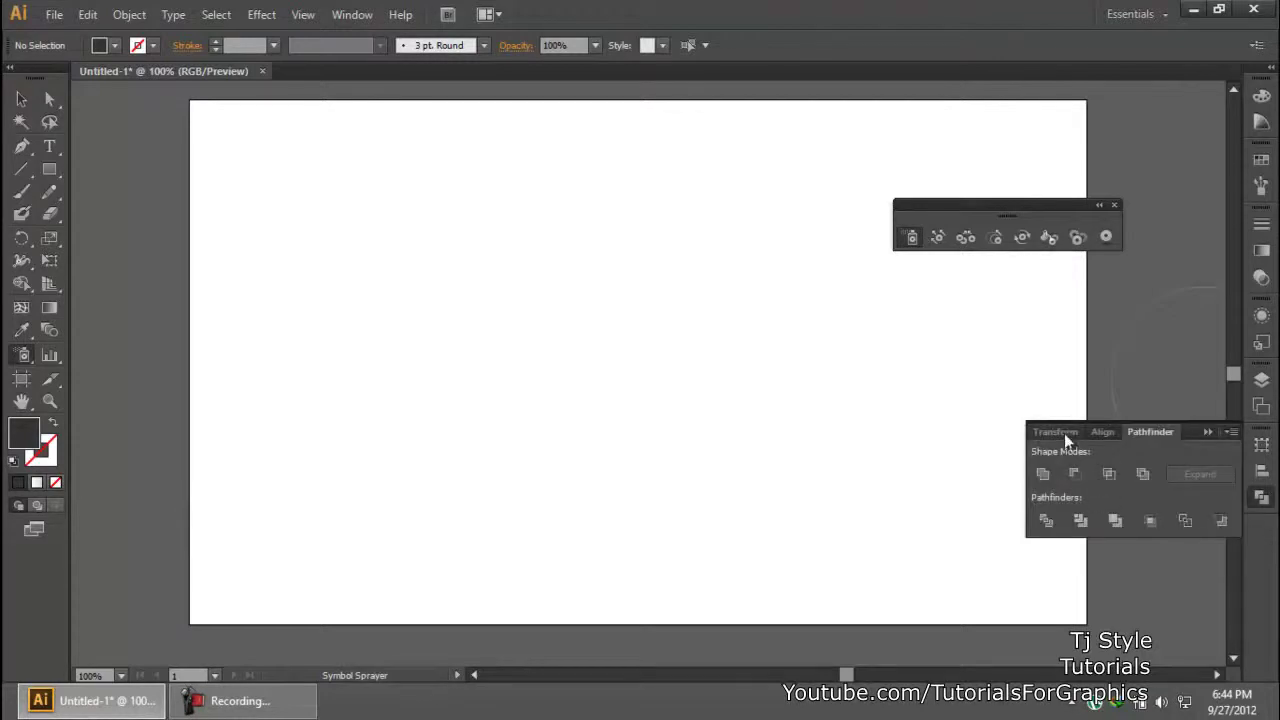
left_click(1264, 500)
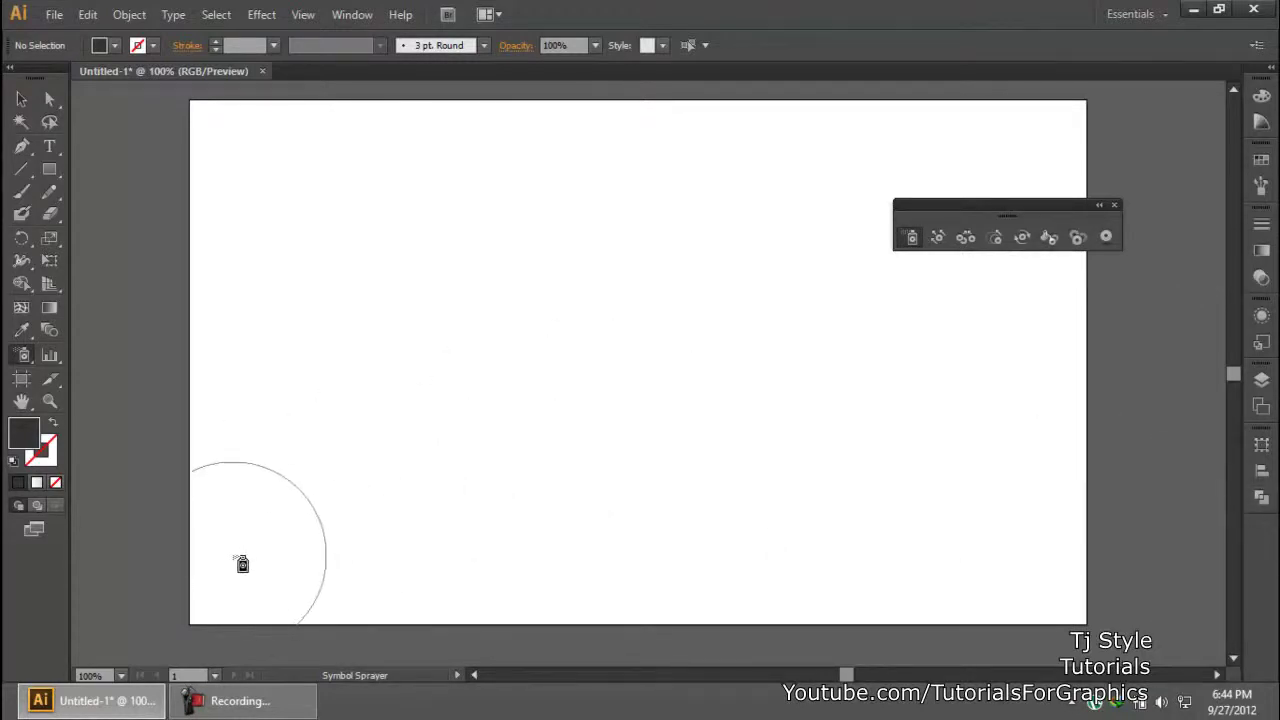
left_click_drag(221, 578, 1078, 588)
Scale the sprayed plant set down to about 953 px wide and fit it along the artboard's bottom edge.
left_click(21, 99)
key("ctrl+minus")
left_click_drag(776, 520, 817, 454)
mouse_move(1048, 500)
left_mouse_down()
mouse_move(1082, 495)
mouse_move(1034, 480)
mouse_move(1044, 491)
left_mouse_up()
left_click_drag(845, 440, 821, 482)
left_click(935, 585)
left_click(780, 482)
key("ctrl+plus")
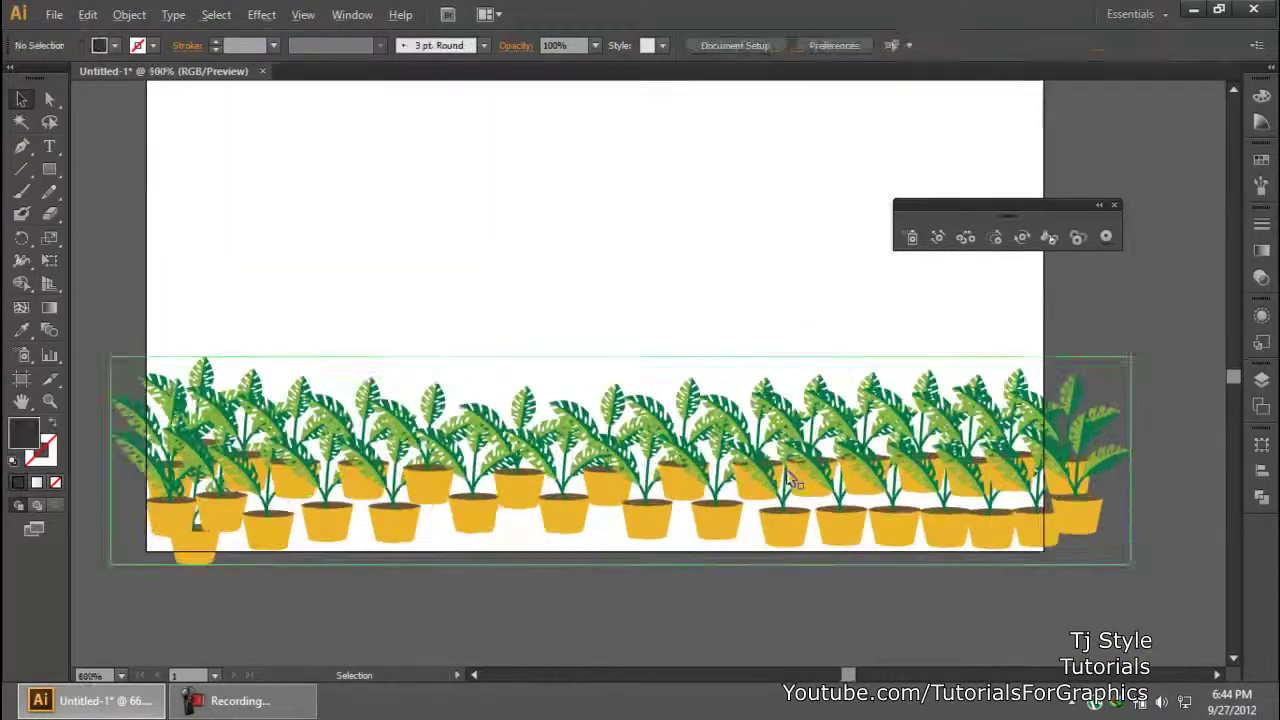
left_click_drag(546, 481, 588, 488)
key("ctrl+a")
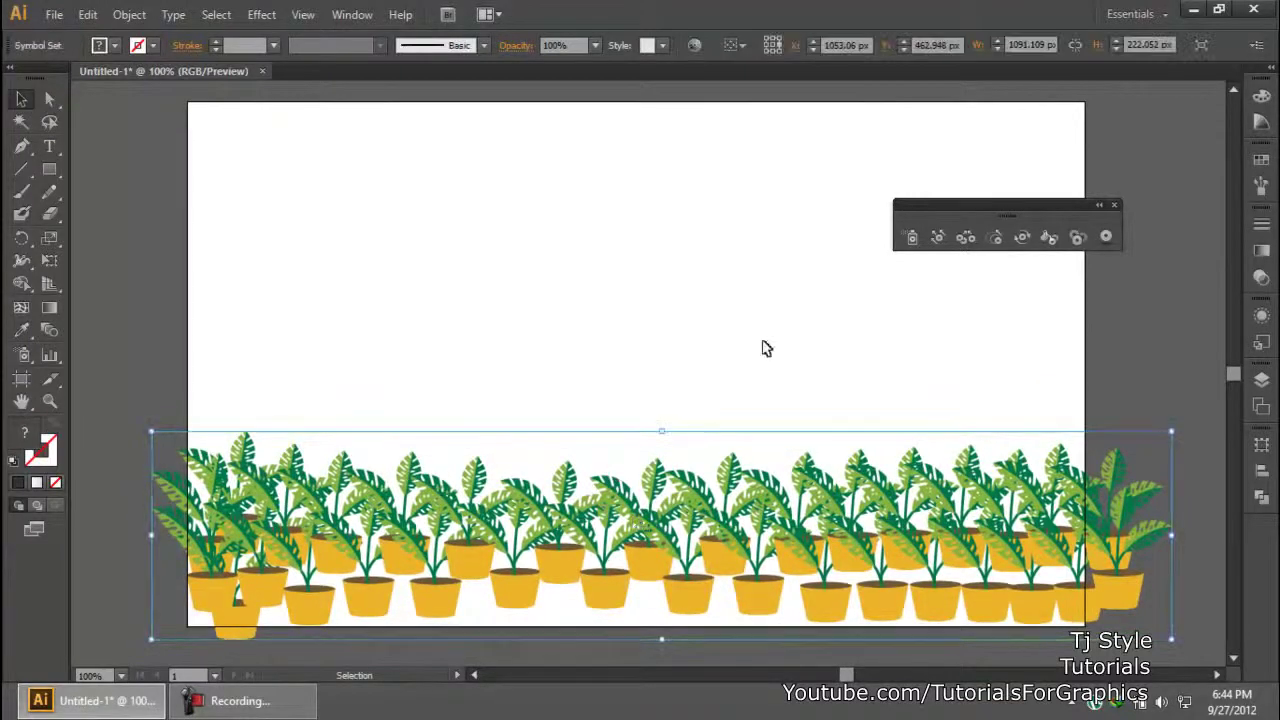
left_click_drag(1177, 433, 1106, 444)
left_click_drag(1045, 487, 992, 501)
left_click(983, 337)
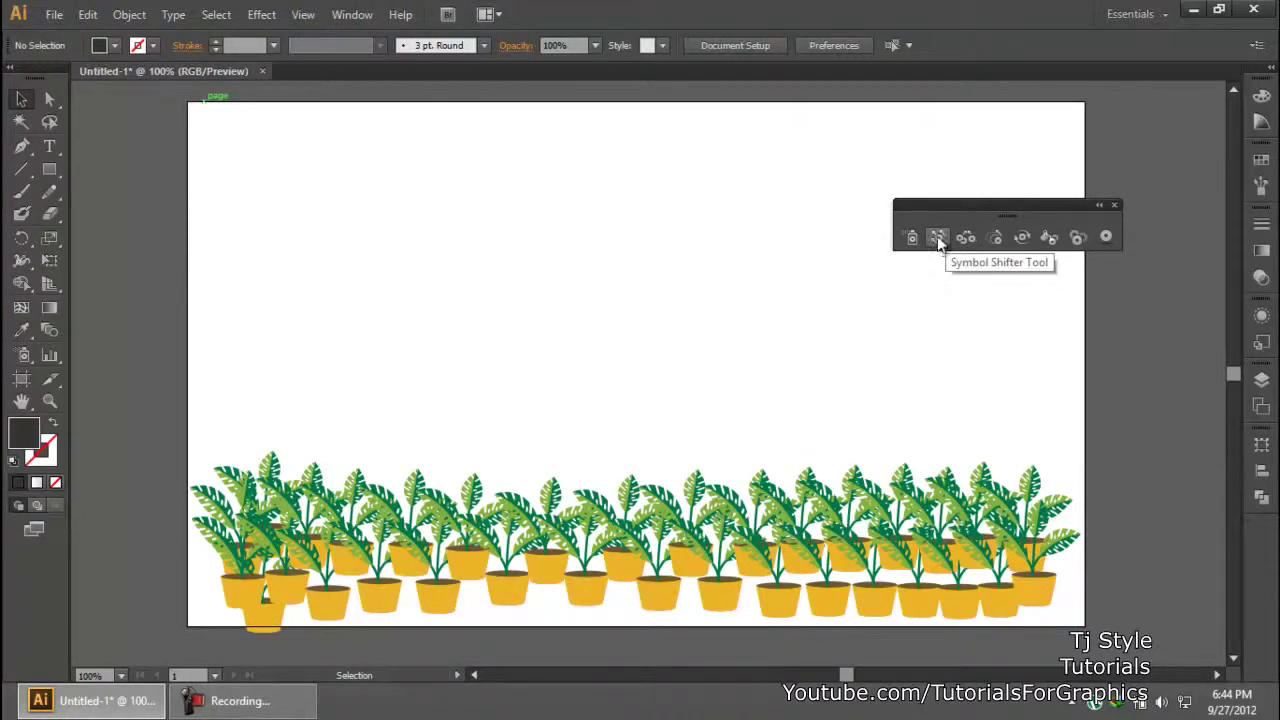
Try to shift the plants with the Symbol Shifter while nothing is selected.
left_click(937, 235)
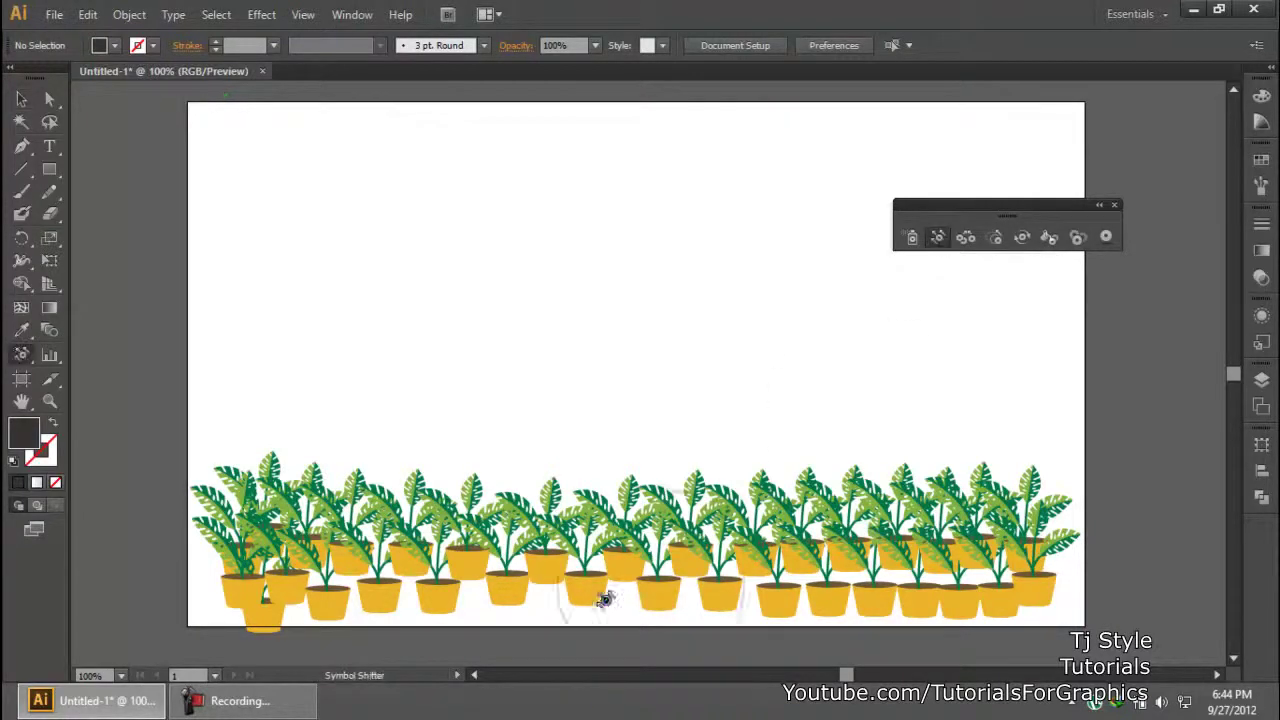
left_click(566, 535)
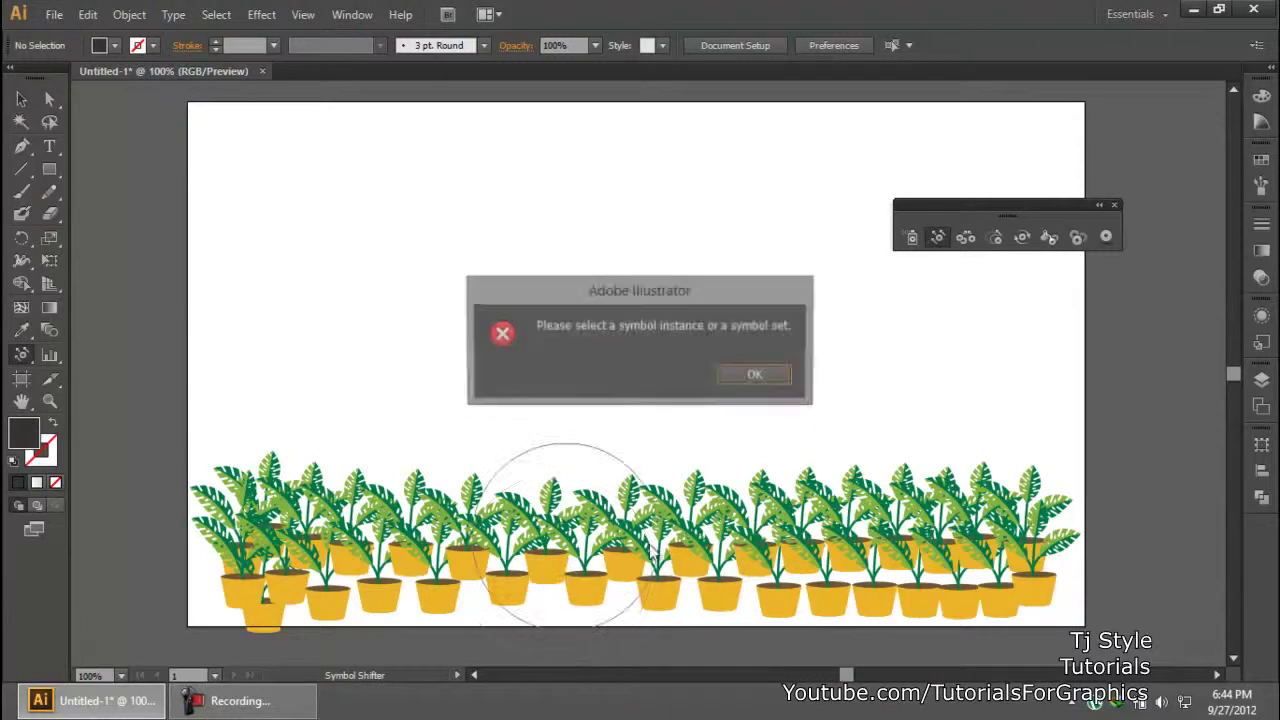
left_click(755, 373)
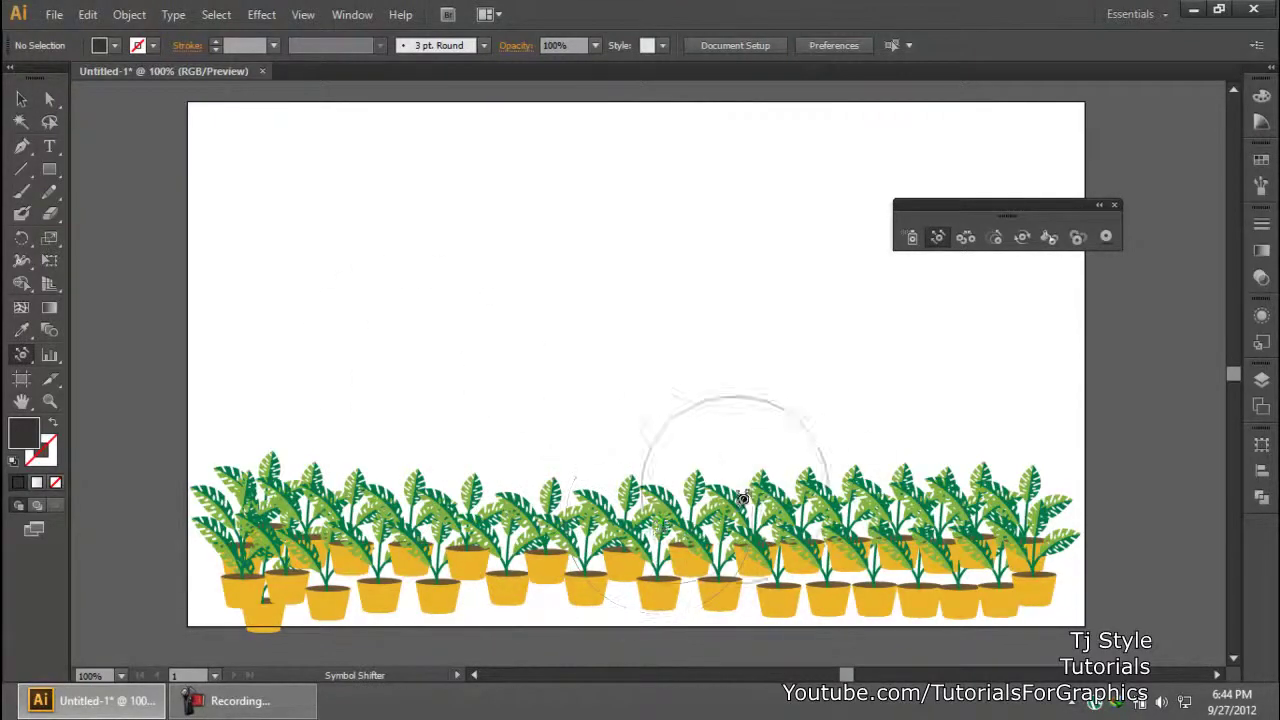
Select the plant set and push its plants around sideways with the Symbol Shifter.
left_click(18, 99)
left_click(470, 500)
left_click(949, 241)
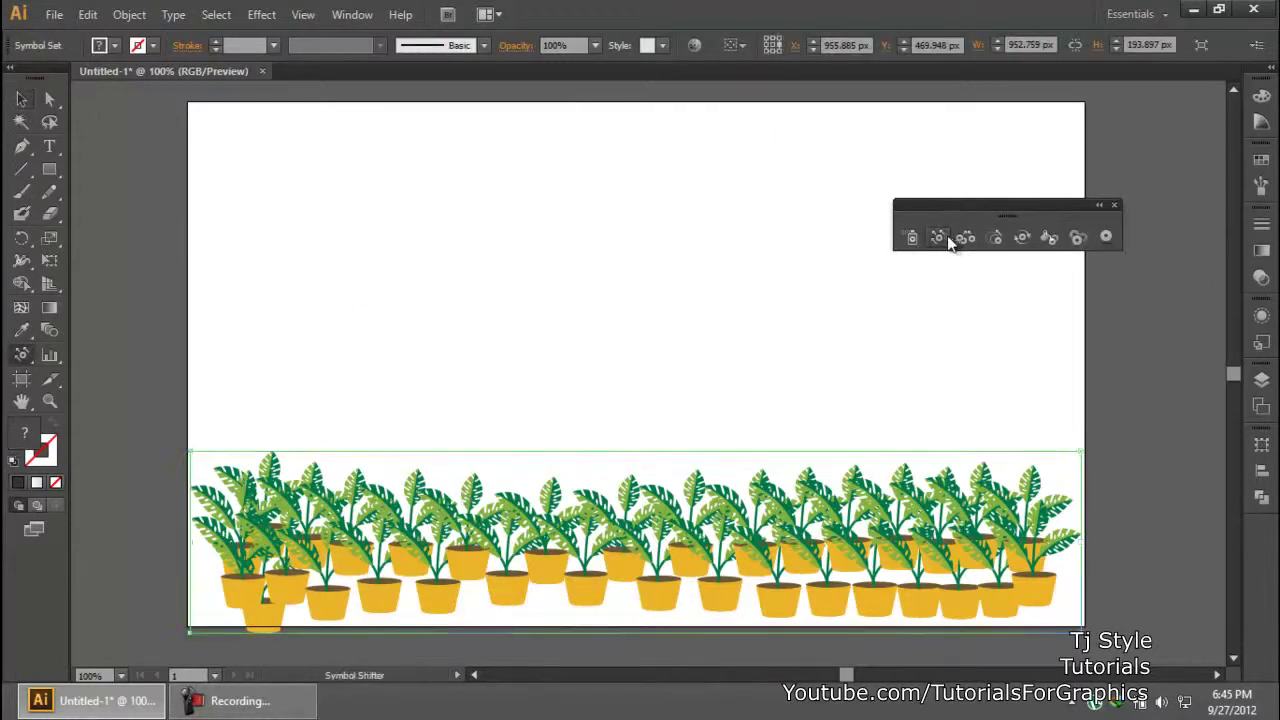
mouse_move(575, 485)
left_mouse_down()
mouse_move(655, 537)
mouse_move(663, 491)
mouse_move(600, 500)
mouse_move(586, 470)
left_mouse_up()
mouse_move(881, 553)
left_mouse_down()
mouse_move(955, 525)
mouse_move(910, 535)
mouse_move(918, 545)
mouse_move(779, 558)
mouse_move(666, 540)
mouse_move(857, 540)
mouse_move(614, 528)
mouse_move(815, 560)
mouse_move(486, 480)
mouse_move(822, 552)
mouse_move(329, 466)
mouse_move(400, 449)
mouse_move(600, 480)
mouse_move(735, 567)
left_mouse_up()
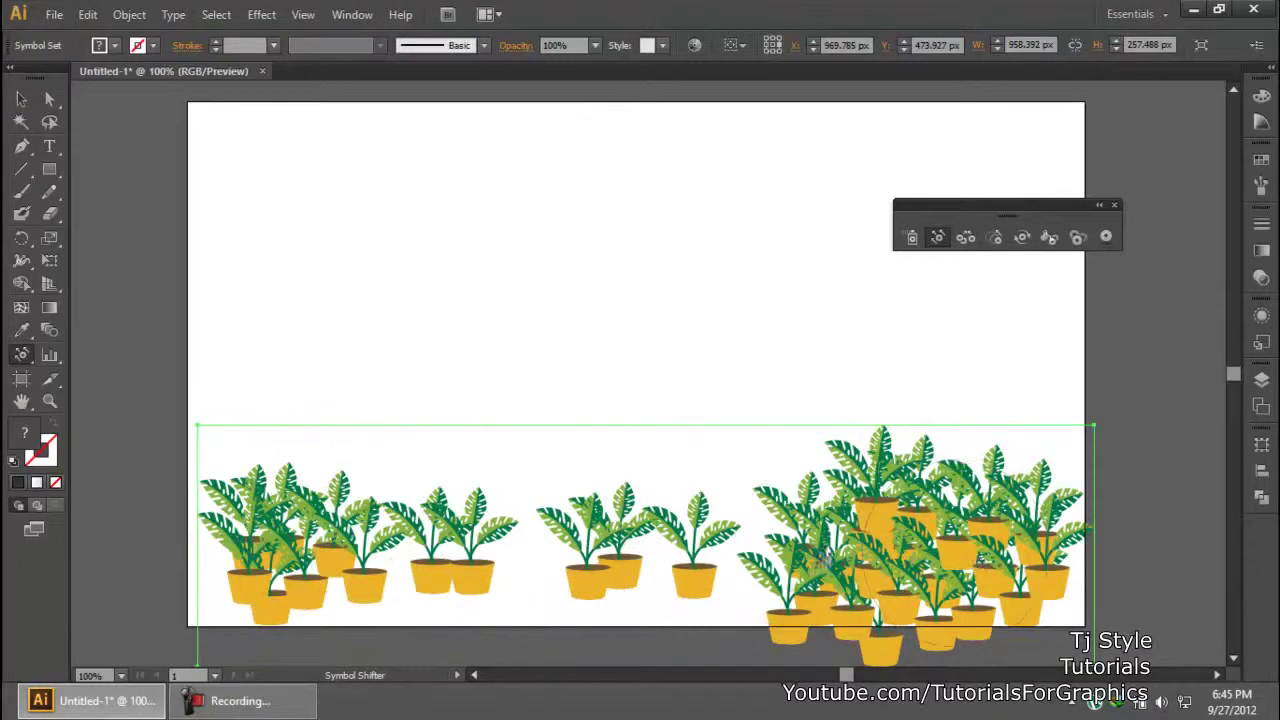
mouse_move(340, 520)
left_mouse_down()
mouse_move(429, 514)
mouse_move(414, 500)
mouse_move(600, 514)
mouse_move(870, 490)
mouse_move(506, 514)
mouse_move(386, 500)
mouse_move(560, 530)
mouse_move(435, 538)
mouse_move(600, 520)
left_mouse_up()
mouse_move(530, 540)
left_mouse_down()
mouse_move(1014, 529)
mouse_move(680, 503)
mouse_move(1057, 514)
mouse_move(950, 515)
mouse_move(835, 490)
mouse_move(966, 460)
left_mouse_up()
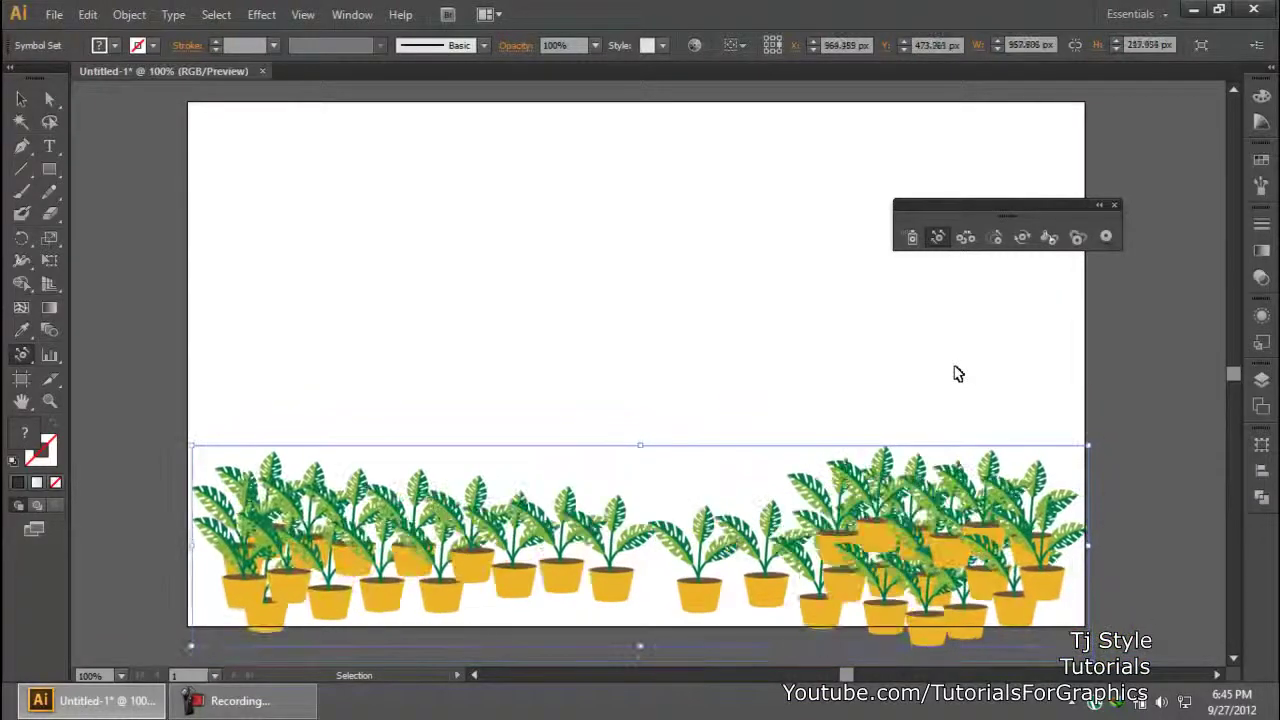
Pull the plants closer together in the right half of the set with the Symbol Scruncher.
left_click(966, 238)
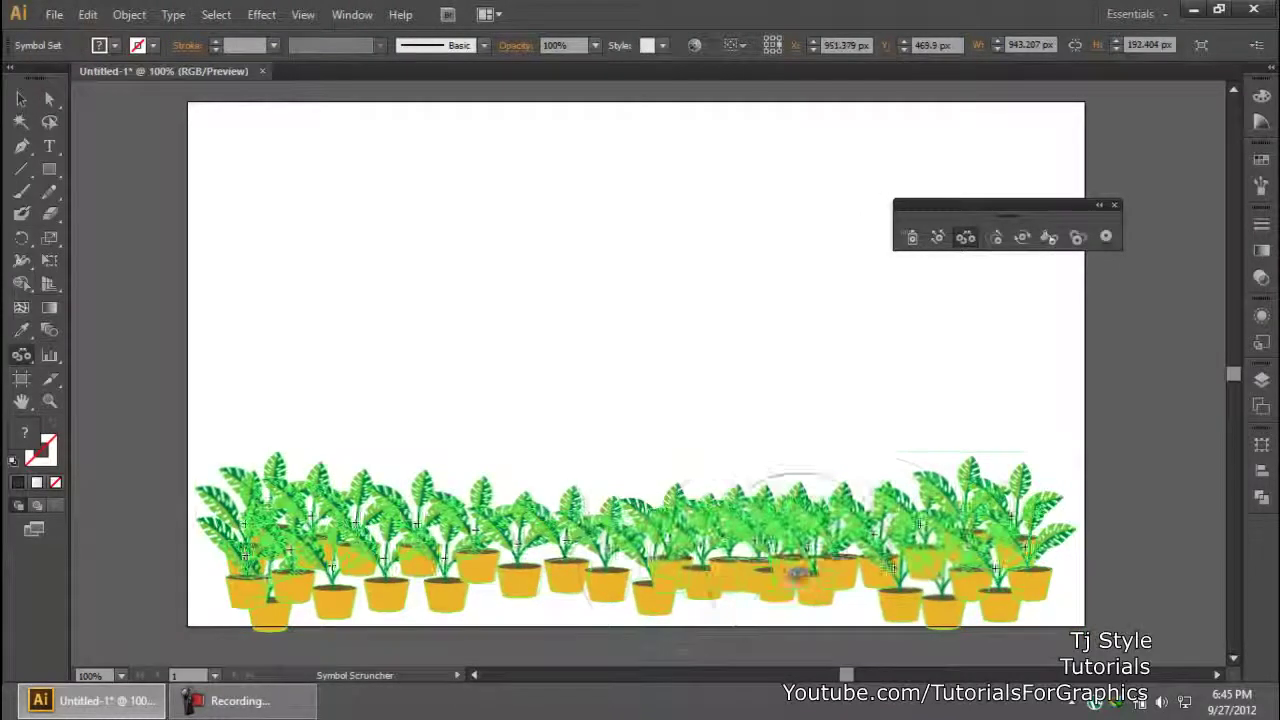
mouse_move(872, 558)
left_mouse_down()
mouse_move(614, 548)
mouse_move(694, 545)
mouse_move(590, 535)
mouse_move(626, 530)
mouse_move(565, 540)
mouse_move(508, 510)
left_mouse_up()
key("ctrl")
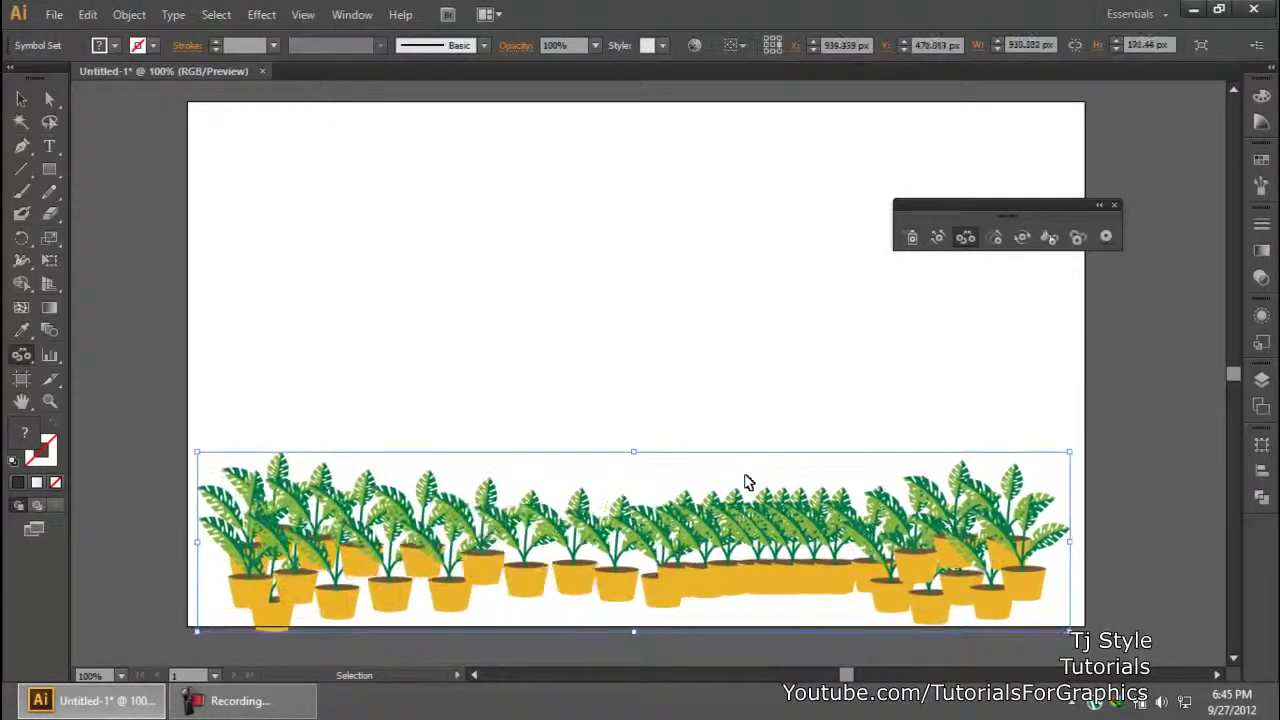
Resize plants across the set with the Symbol Sizer, enlarging those in the middle.
left_click(1000, 238)
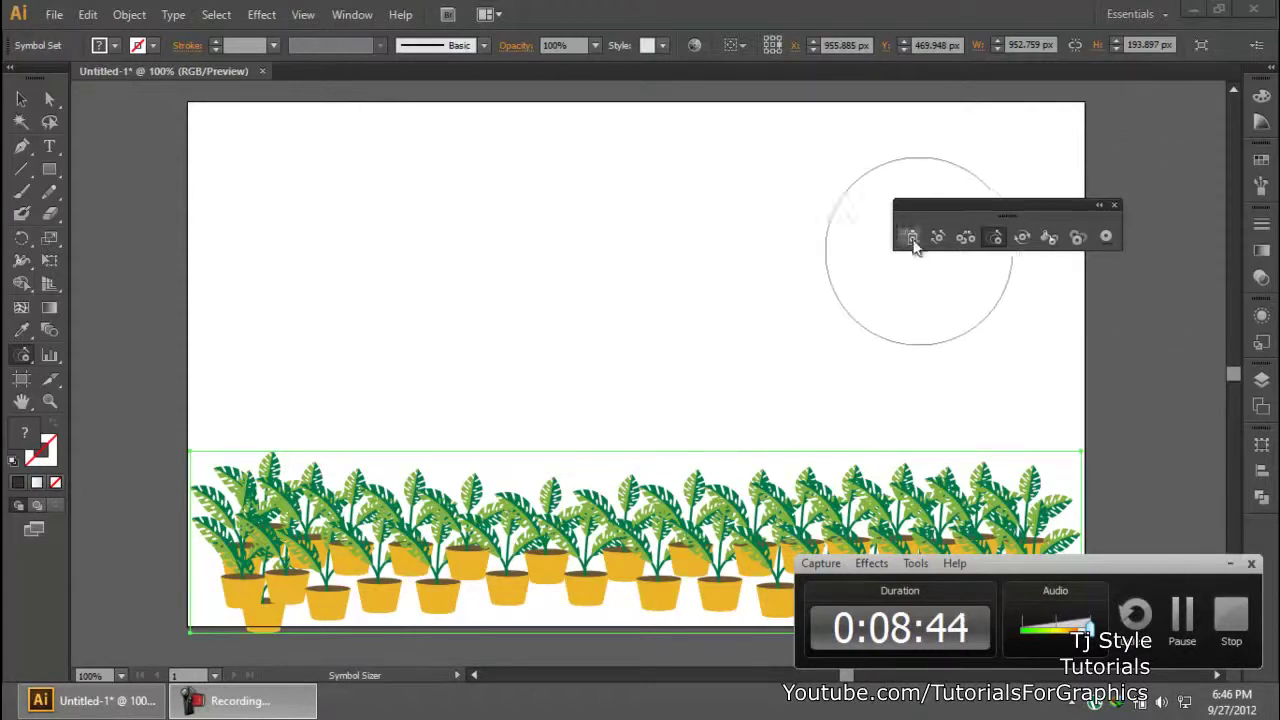
mouse_move(623, 514)
left_mouse_down()
mouse_move(609, 471)
mouse_move(737, 523)
mouse_move(650, 553)
mouse_move(486, 490)
left_mouse_up()
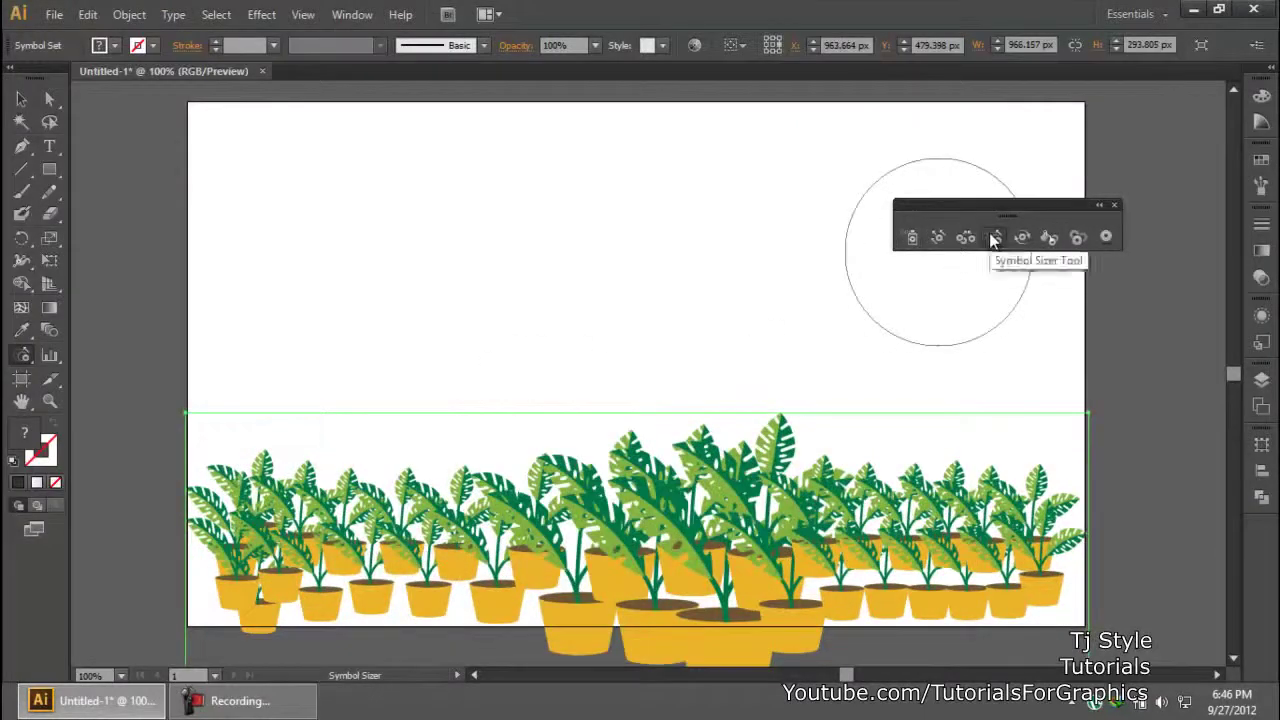
mouse_move(924, 548)
left_mouse_down()
mouse_move(870, 554)
mouse_move(981, 555)
mouse_move(630, 582)
mouse_move(318, 550)
mouse_move(557, 576)
left_mouse_up()
mouse_move(1014, 602)
left_mouse_down()
mouse_move(1089, 573)
mouse_move(1047, 563)
left_mouse_up()
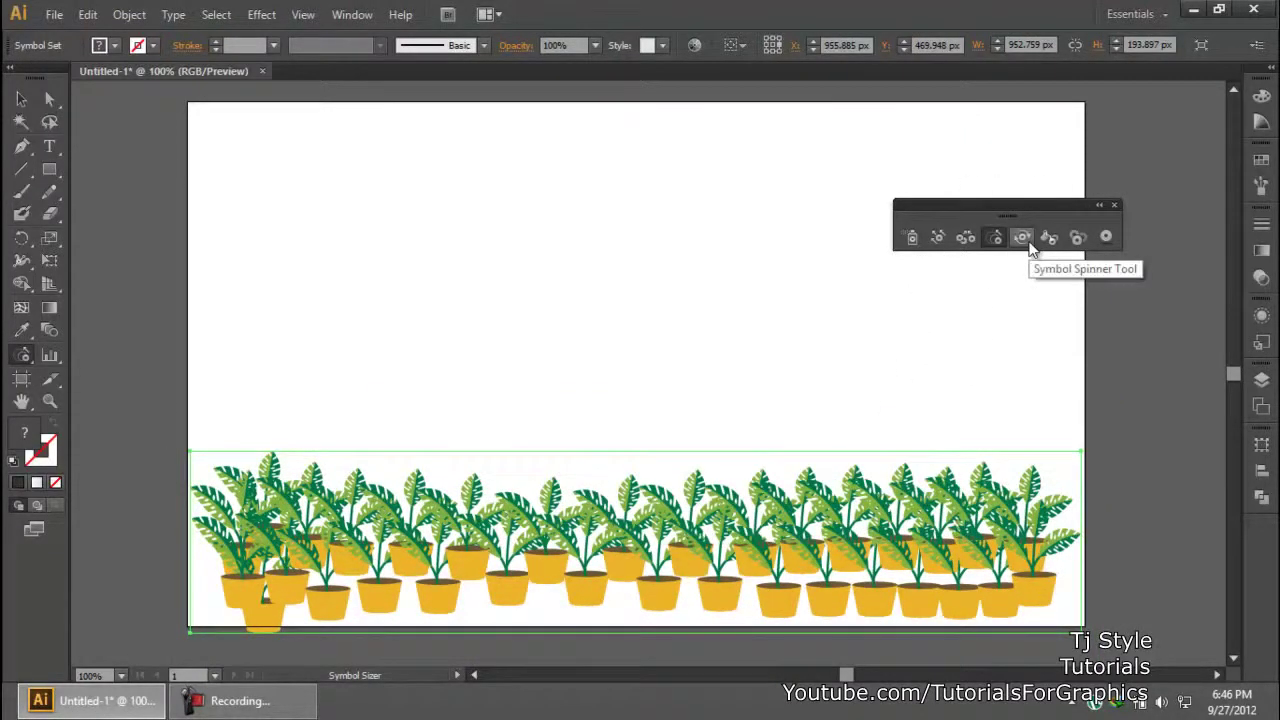
Rotate plants in the middle and right part of the set with the Symbol Spinner.
left_click(1028, 243)
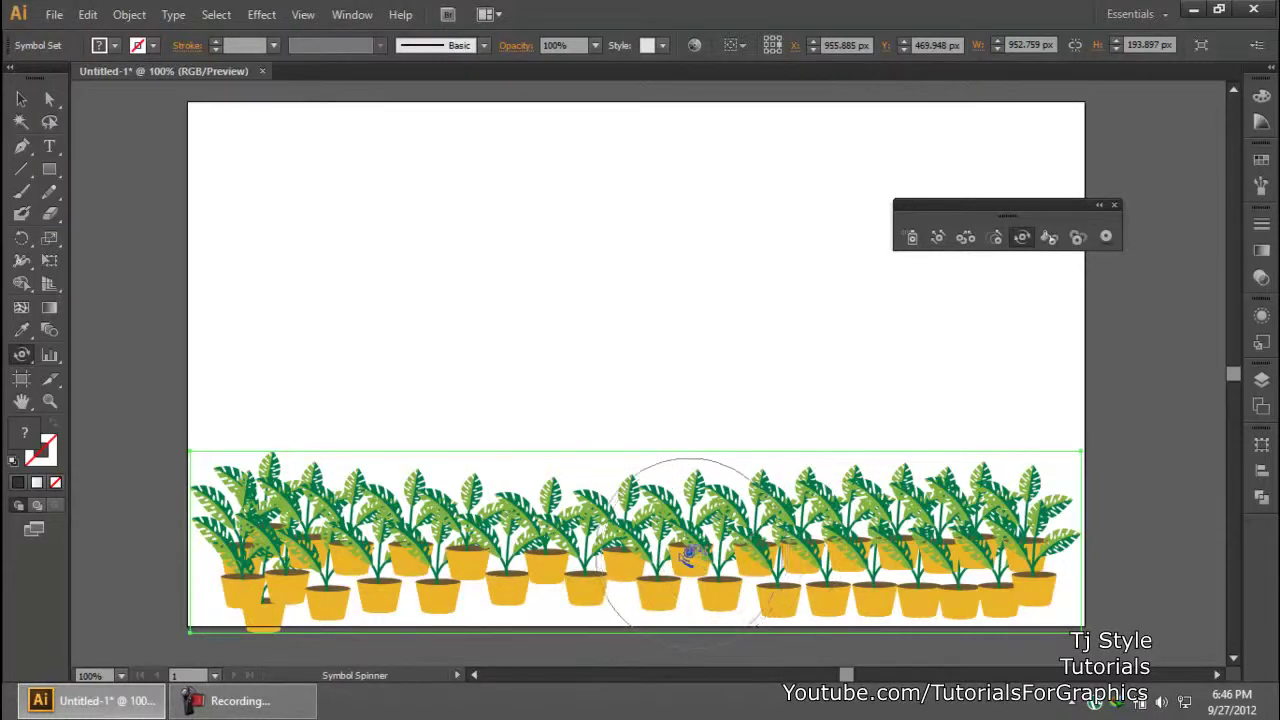
scroll(688, 557, "up", 1)
left_click_drag(688, 557, 676, 460)
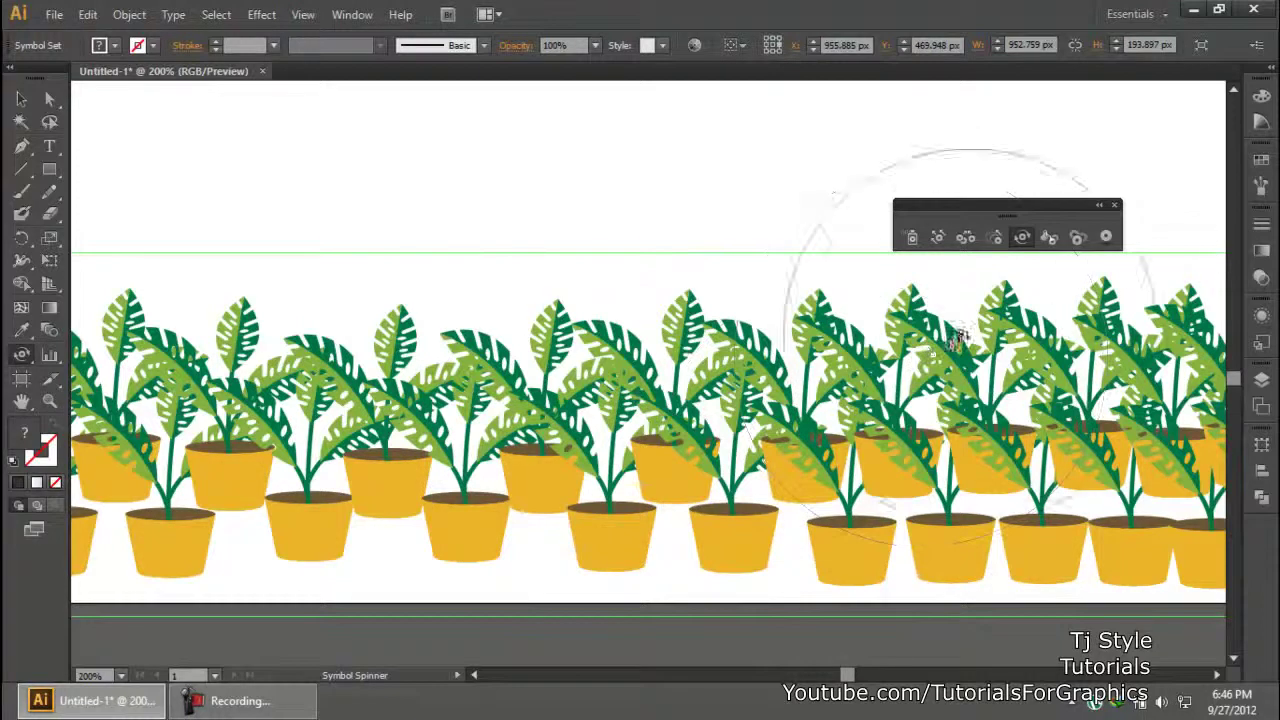
left_click_drag(668, 463, 661, 458)
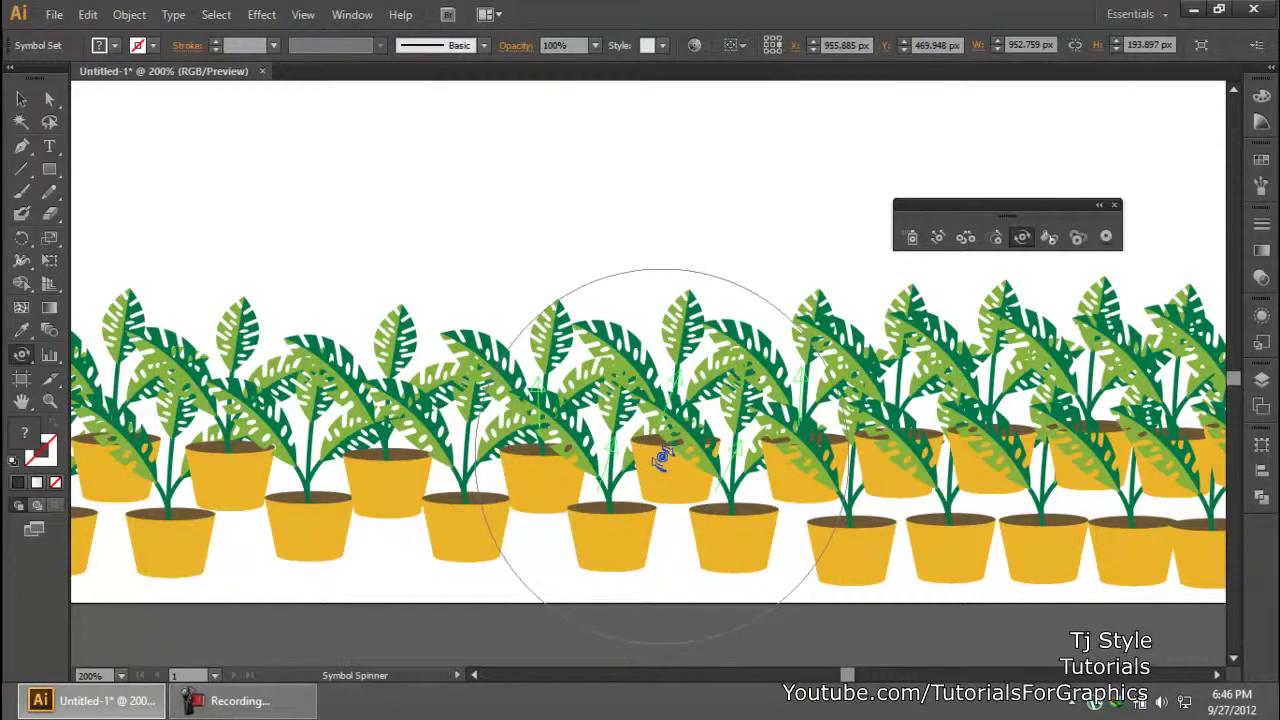
mouse_move(662, 457)
left_mouse_down()
mouse_move(709, 251)
mouse_move(728, 523)
left_mouse_up()
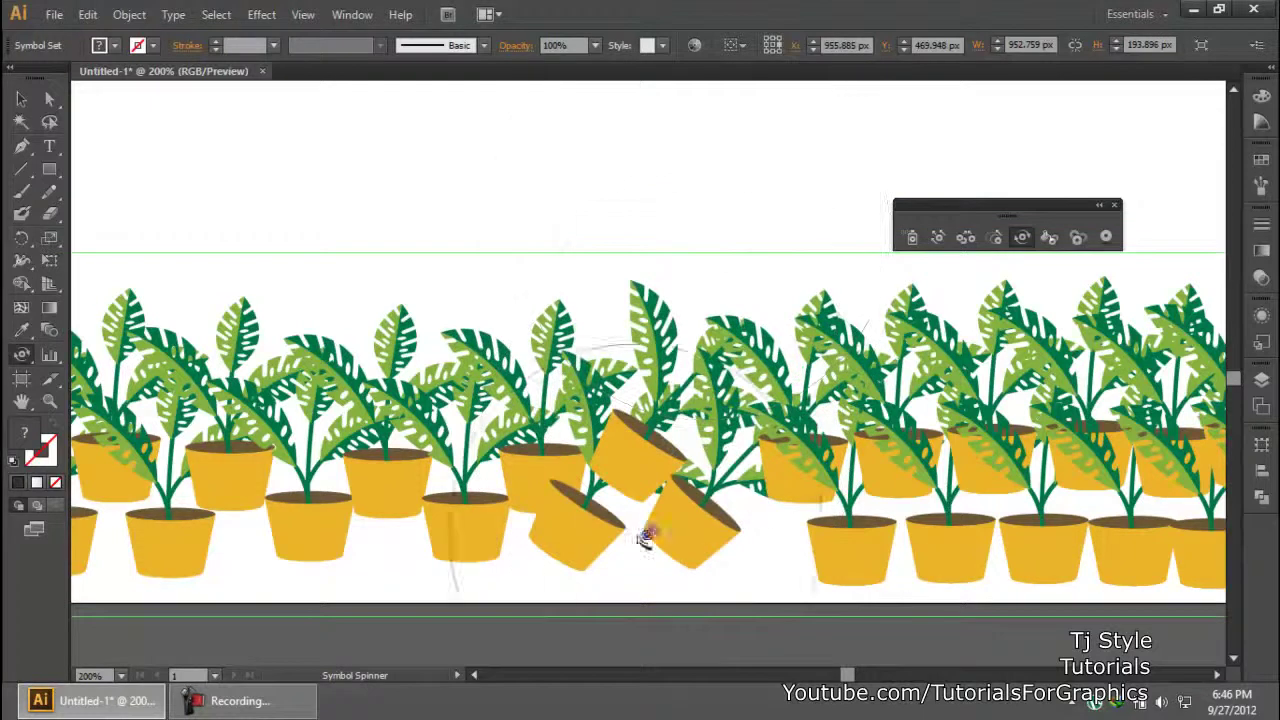
mouse_move(1045, 458)
left_mouse_down()
mouse_move(901, 473)
mouse_move(750, 456)
mouse_move(803, 538)
mouse_move(885, 570)
mouse_move(794, 583)
left_mouse_up()
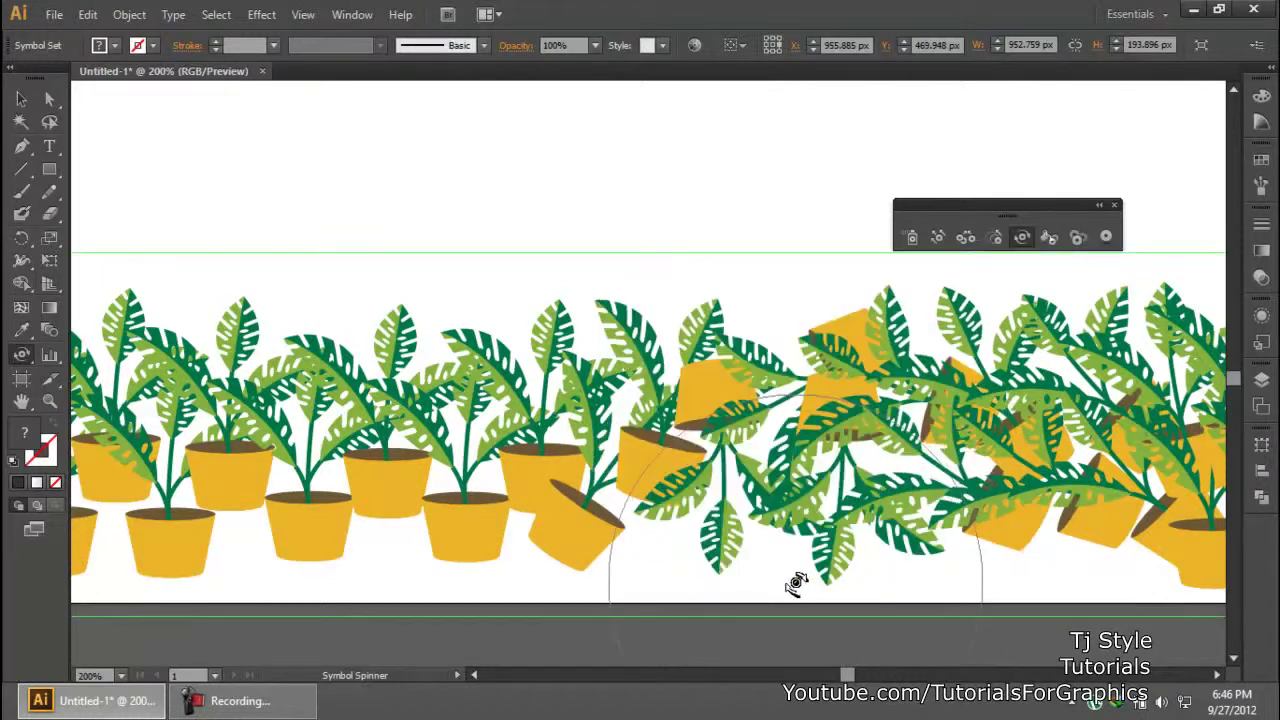
Undo the plant rotations so that the whole set stands upright again.
key("ctrl+minus")
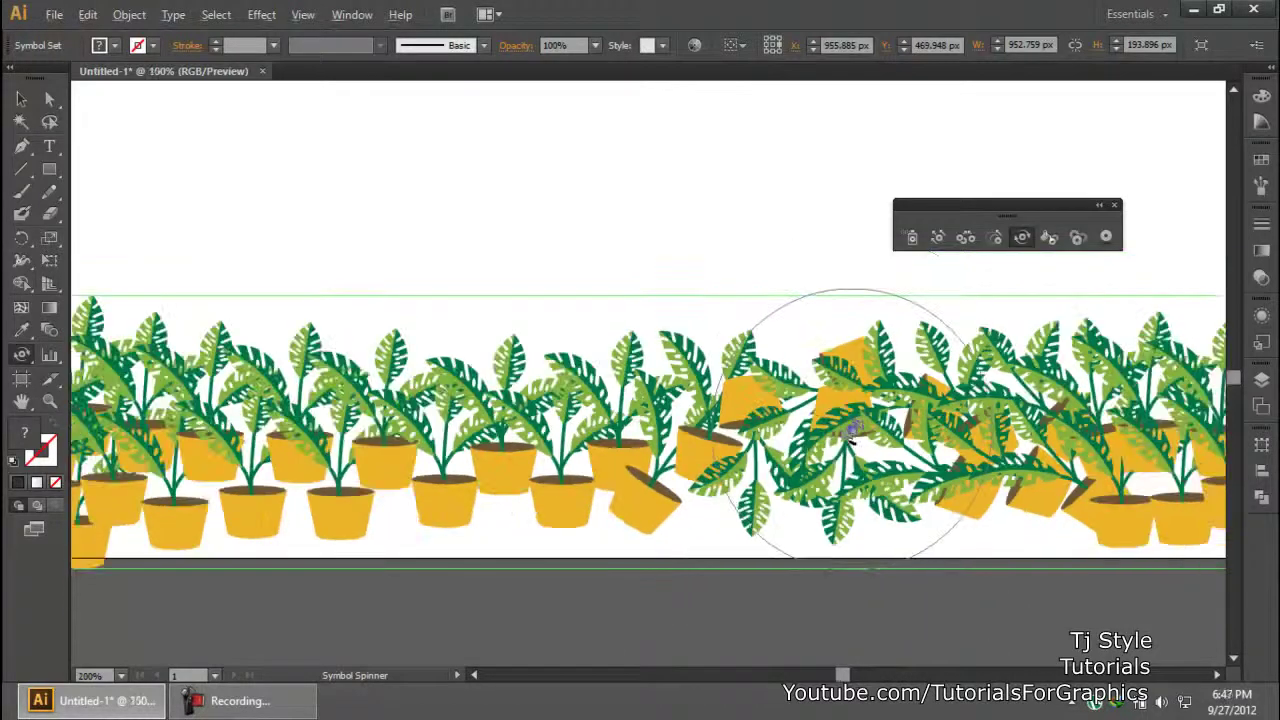
key("ctrl+minus")
key("v")
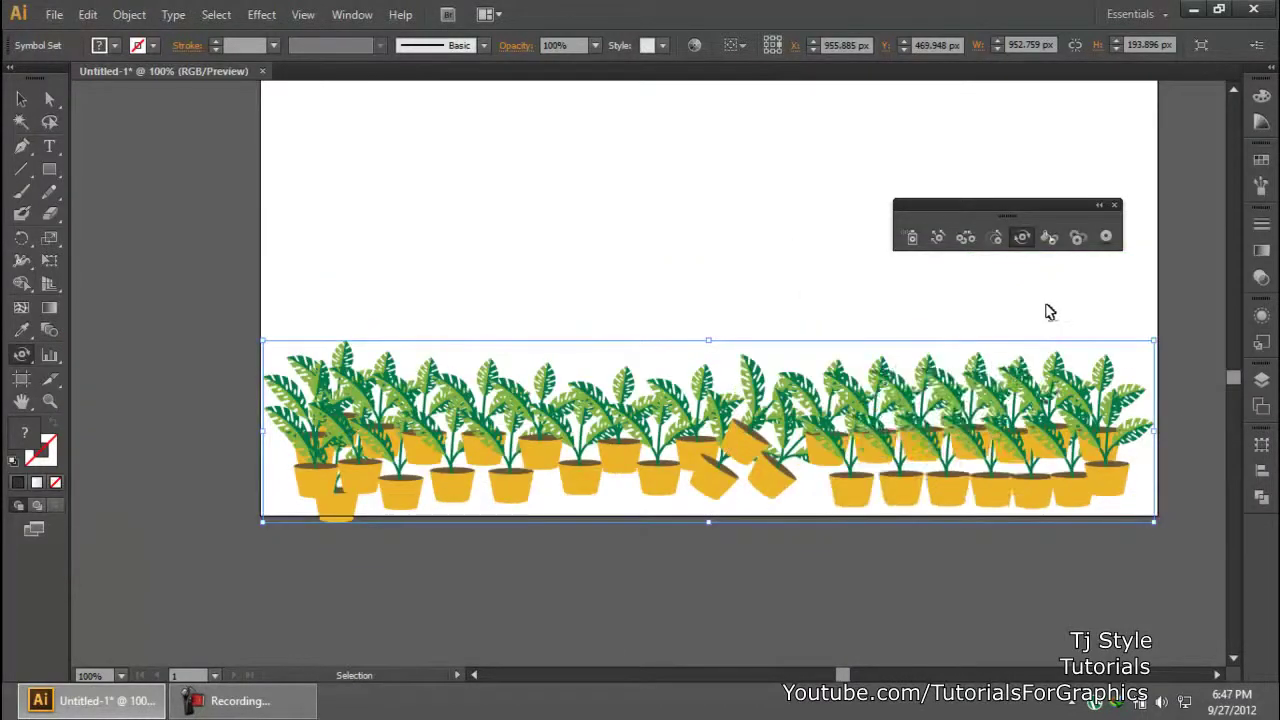
key("ctrl+z")
left_click(1021, 237)
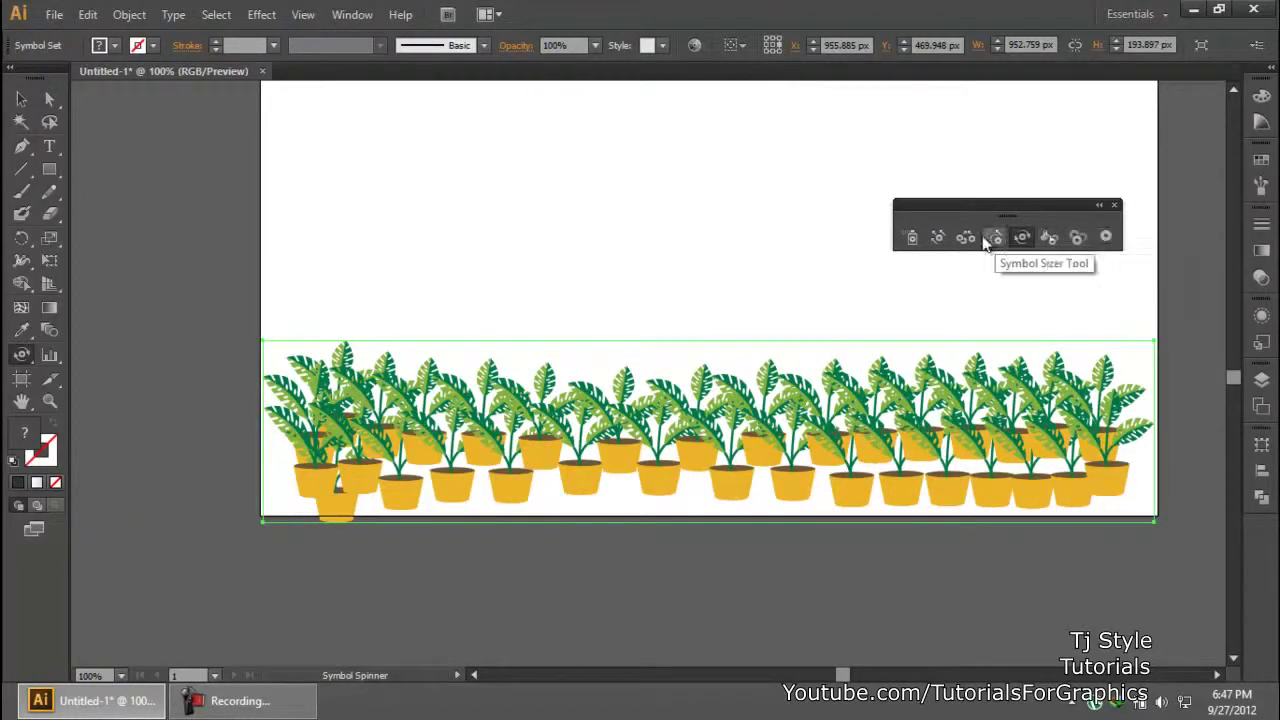
Fade plants across the set with the Symbol Screener and stain them with the Symbol Stainer.
left_click(1078, 238)
left_click(838, 418)
mouse_move(838, 418)
left_mouse_down()
mouse_move(706, 422)
mouse_move(692, 440)
mouse_move(765, 477)
mouse_move(1038, 451)
mouse_move(430, 430)
left_mouse_up()
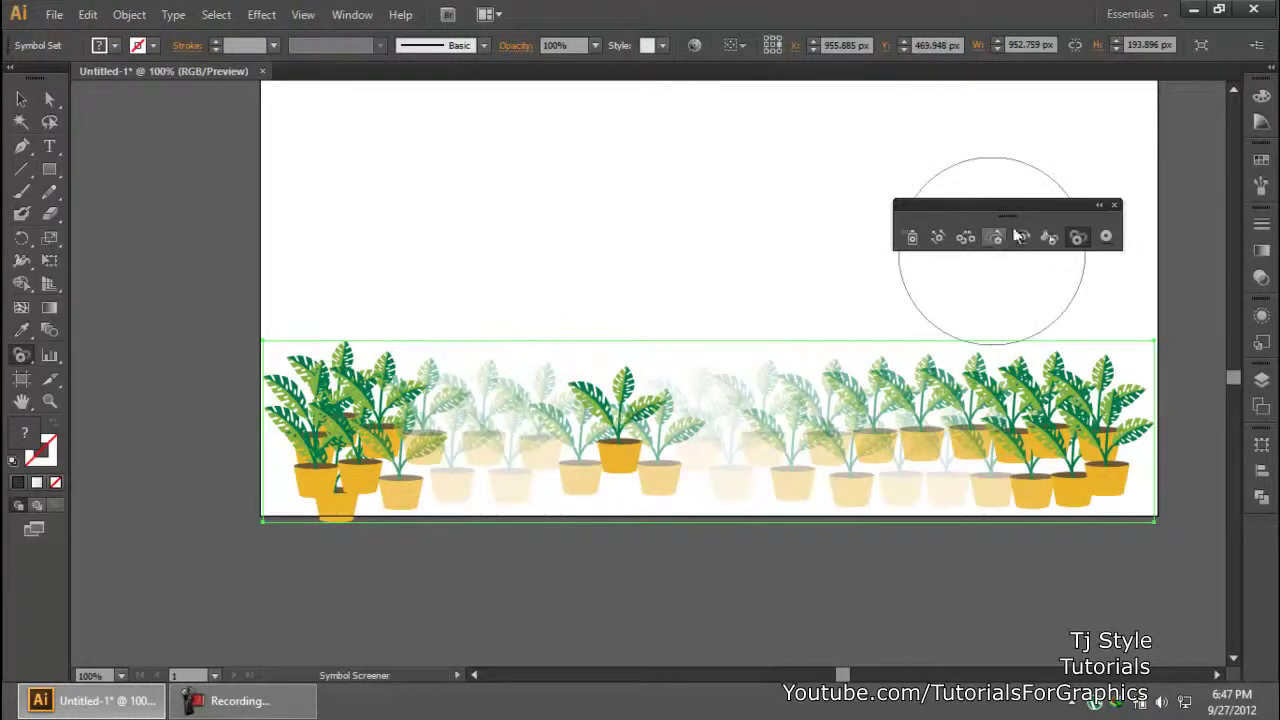
left_click(1049, 238)
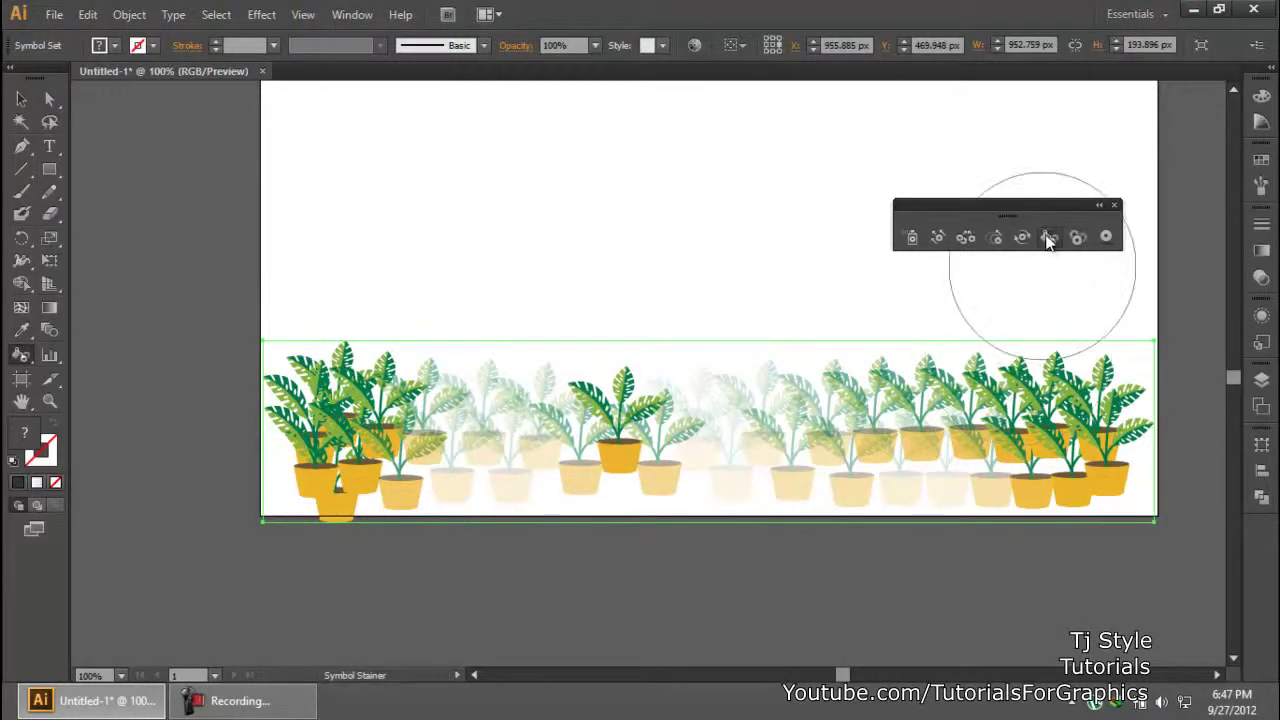
mouse_move(857, 420)
left_mouse_down()
mouse_move(405, 429)
mouse_move(1035, 465)
left_mouse_up()
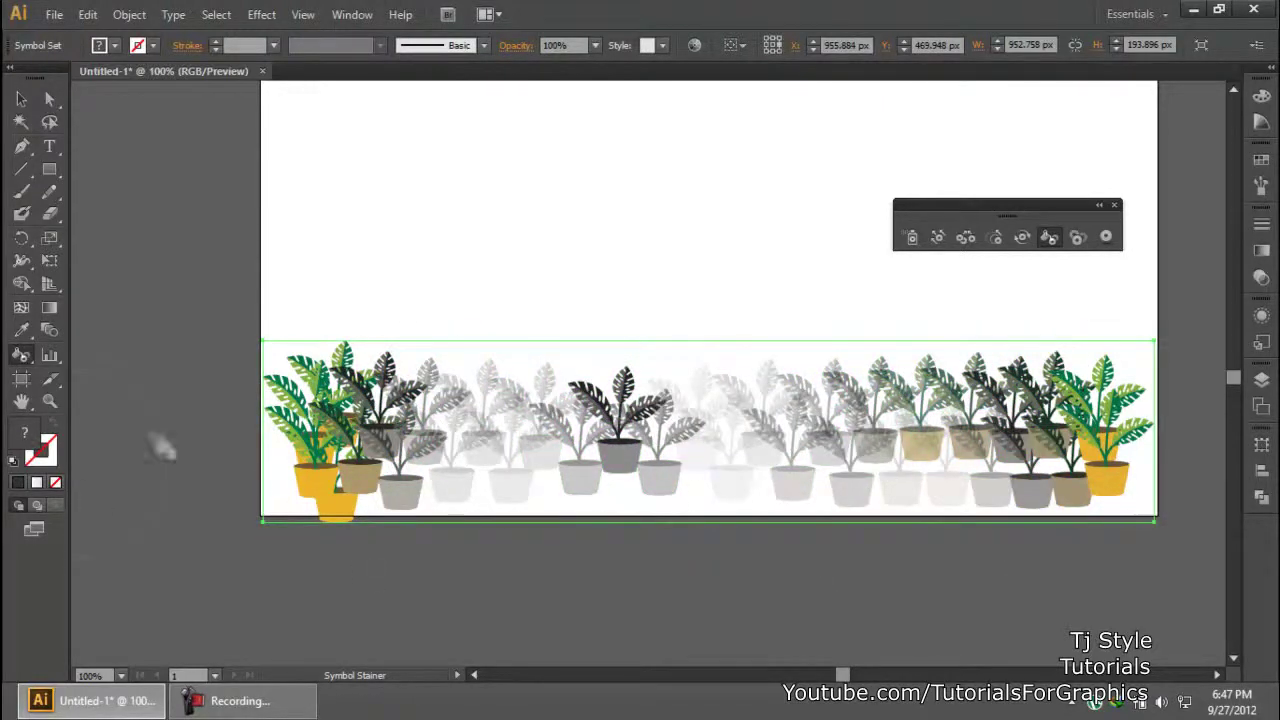
Choose a saturated pink fill colour and try to stain plants on both sides of the set with it.
double_click(16, 438)
left_click(622, 248)
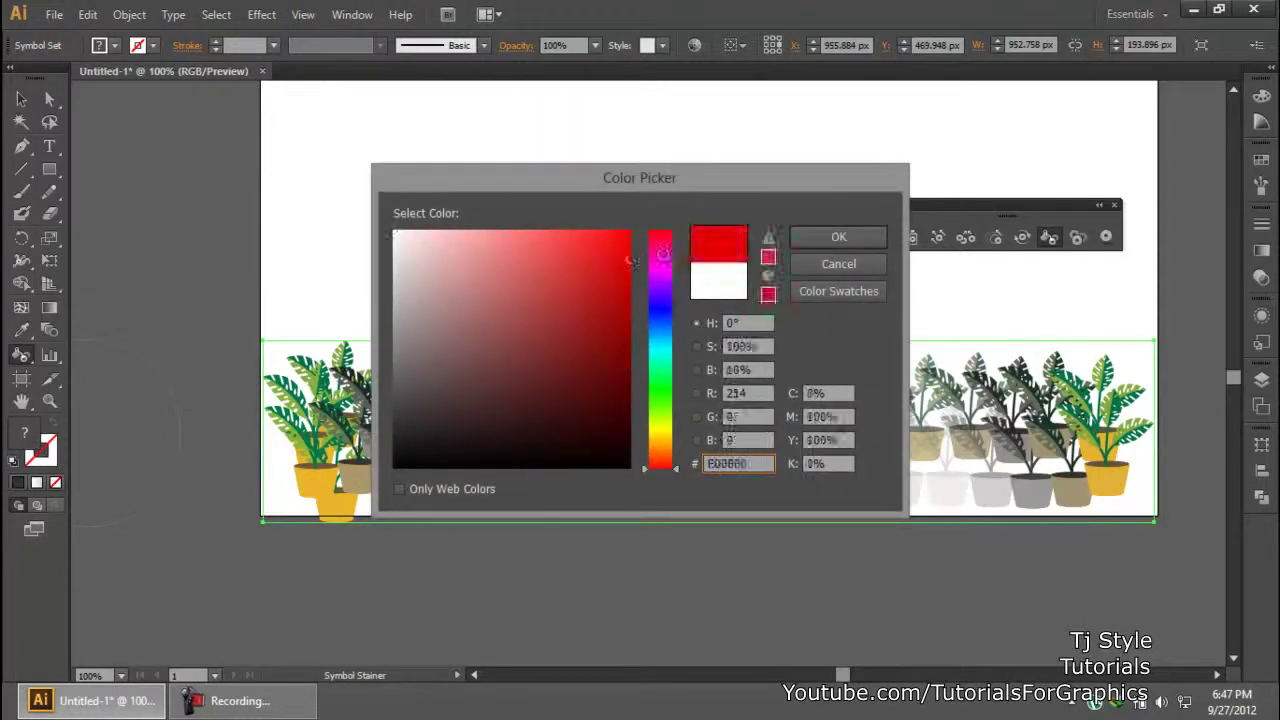
left_click(660, 254)
left_click(622, 248)
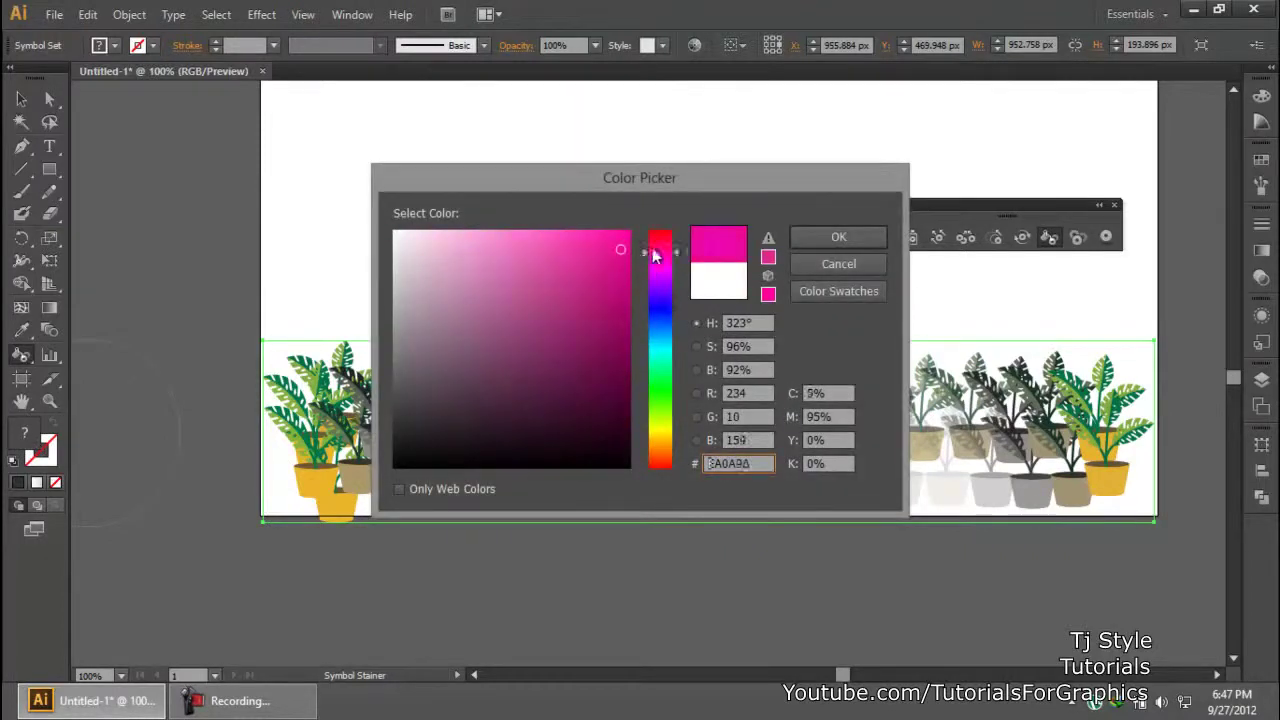
left_click_drag(651, 263, 658, 241)
left_click(838, 237)
mouse_move(829, 457)
left_mouse_down()
mouse_move(386, 371)
mouse_move(1100, 371)
mouse_move(1100, 420)
left_mouse_up()
left_click_drag(440, 505, 580, 490)
Choose a new fill colour and try to stain the left part of the plant set again.
double_click(25, 438)
left_click_drag(543, 271, 629, 248)
left_click(836, 237)
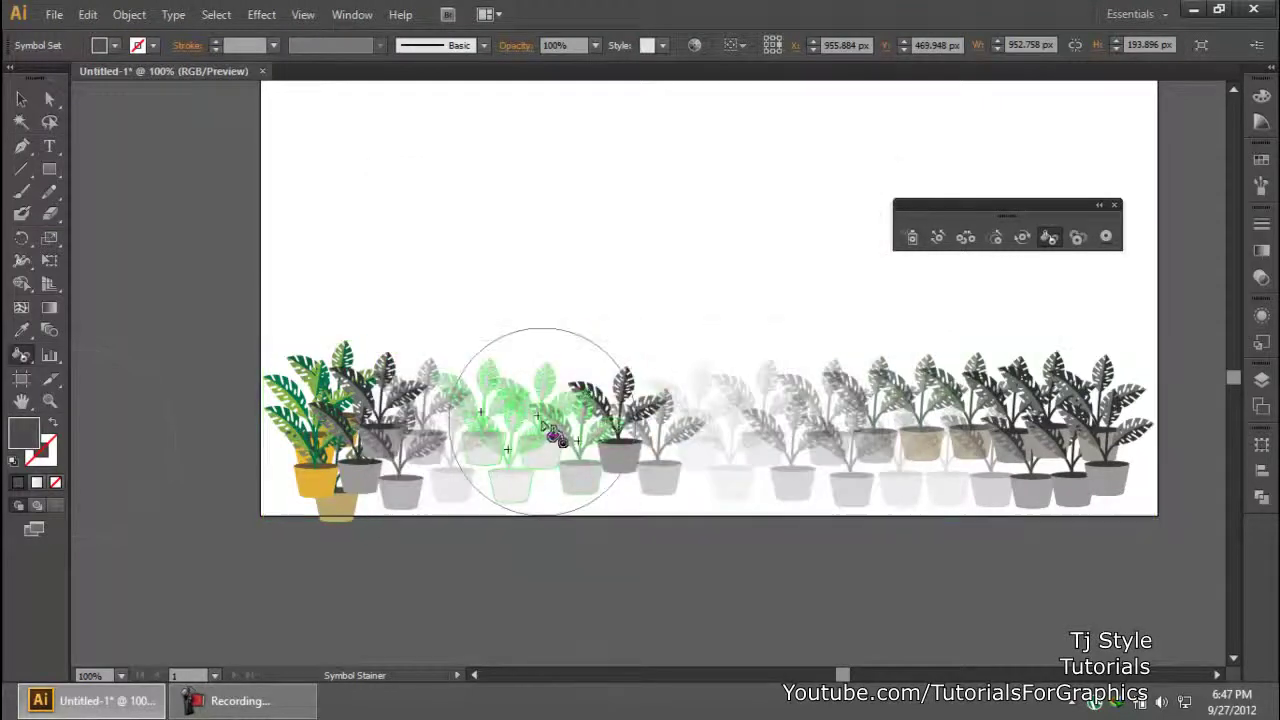
left_click(483, 440)
key("ctrl+z")
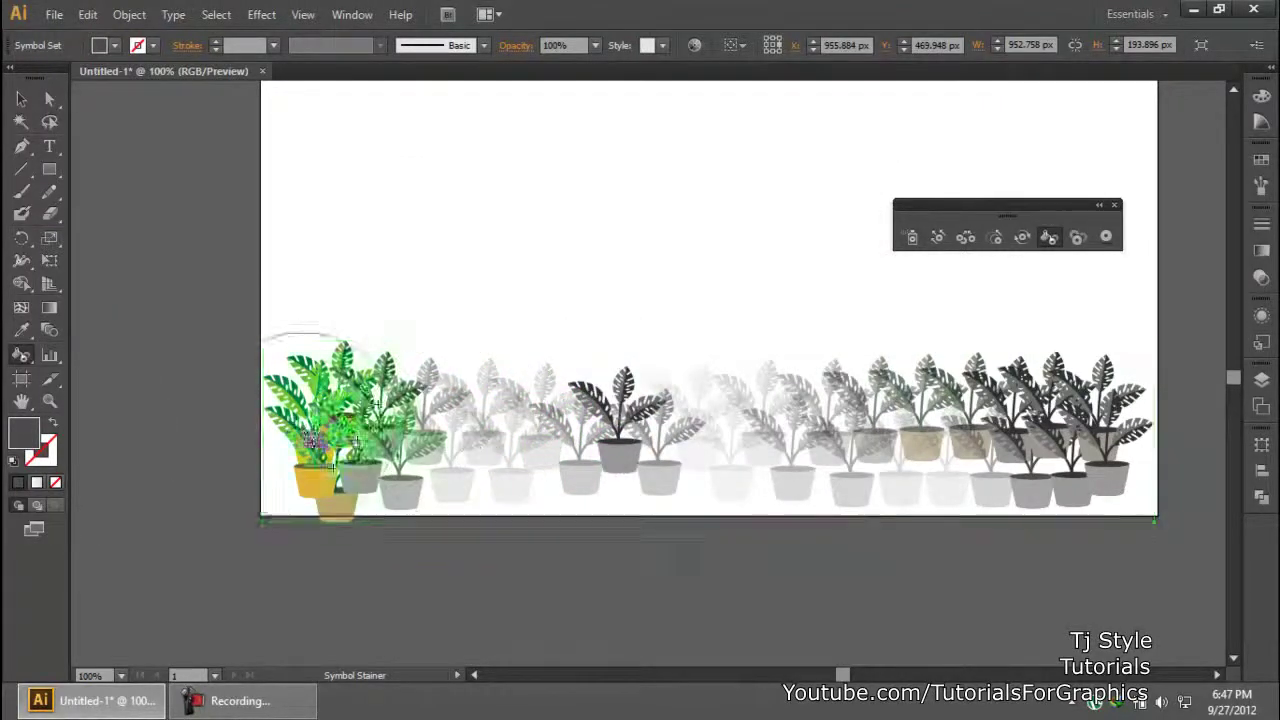
key("ctrl+z")
Set the fill to the RGB Red swatch and stain all plants in the set with the Symbol Stainer.
left_click(1261, 162)
left_click(1080, 167)
double_click(1080, 167)
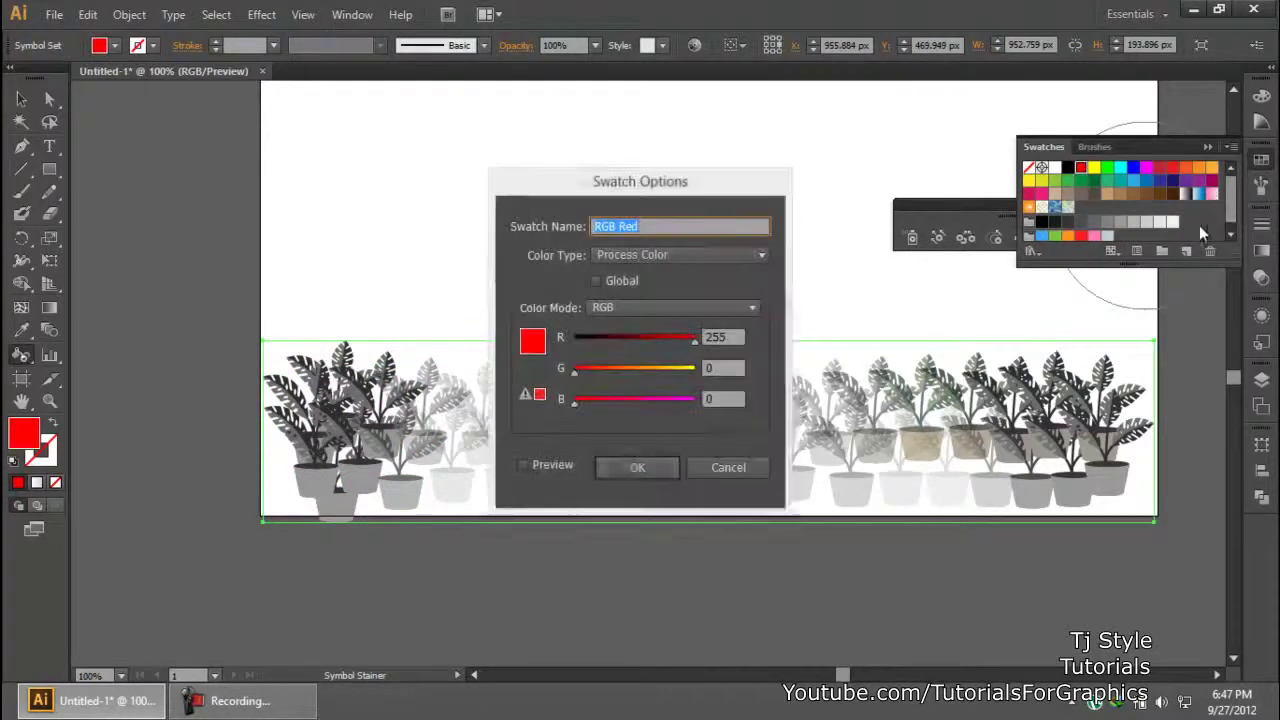
left_click(623, 467)
left_click(1263, 163)
mouse_move(880, 430)
left_mouse_down()
mouse_move(766, 460)
mouse_move(614, 429)
mouse_move(814, 371)
mouse_move(1050, 420)
mouse_move(334, 491)
mouse_move(486, 443)
mouse_move(980, 451)
mouse_move(714, 417)
left_mouse_up()
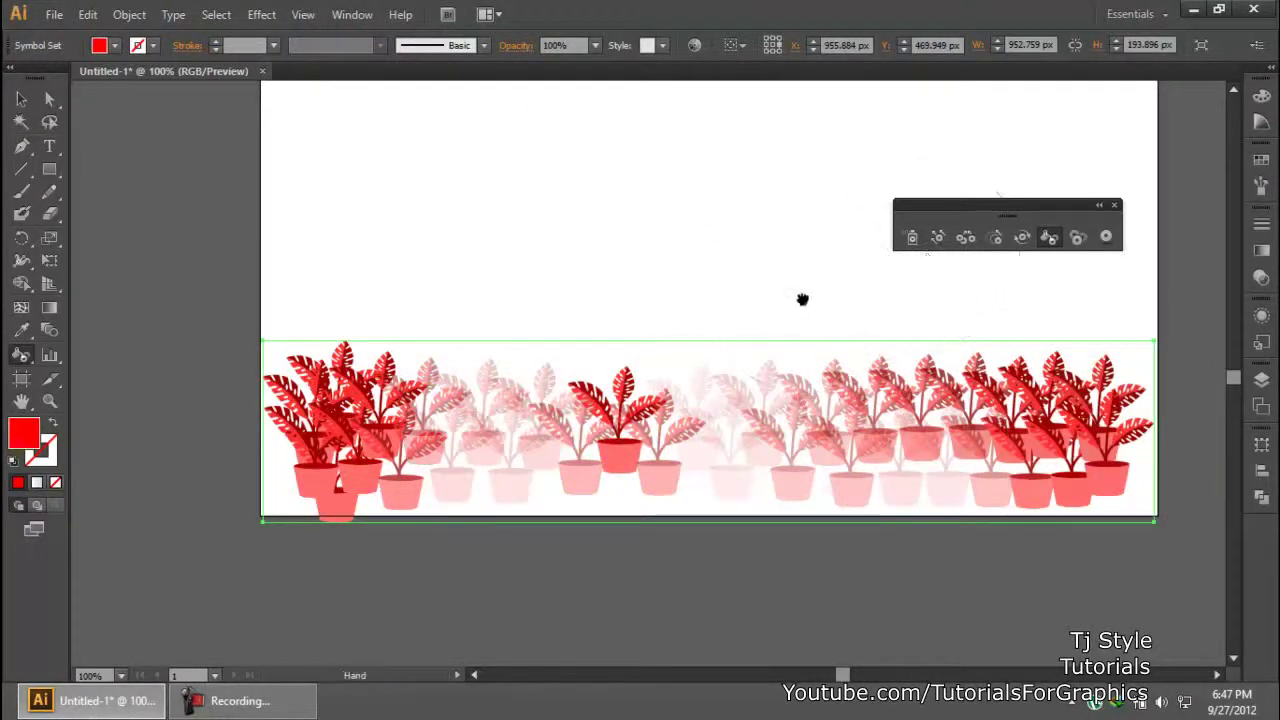
Delete the stained plant set from the artboard and close the floating symbolism tools.
left_click_drag(803, 297, 726, 391)
left_click(20, 96)
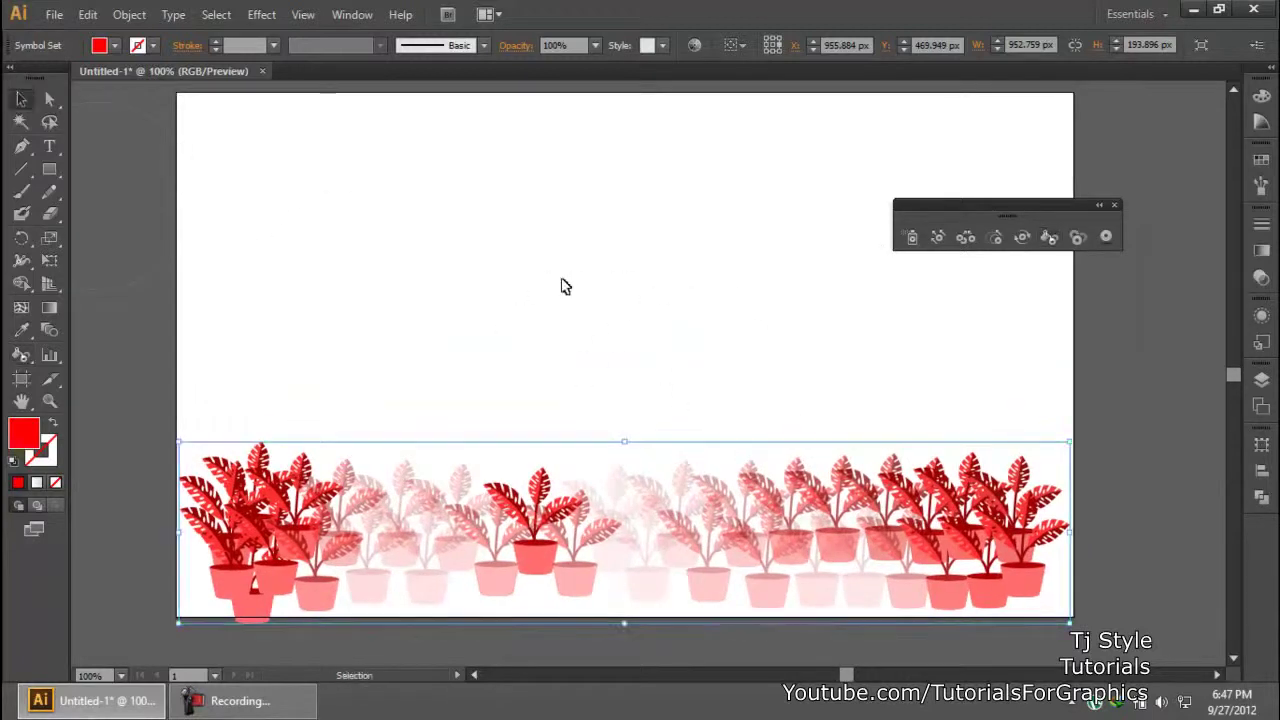
key("Delete")
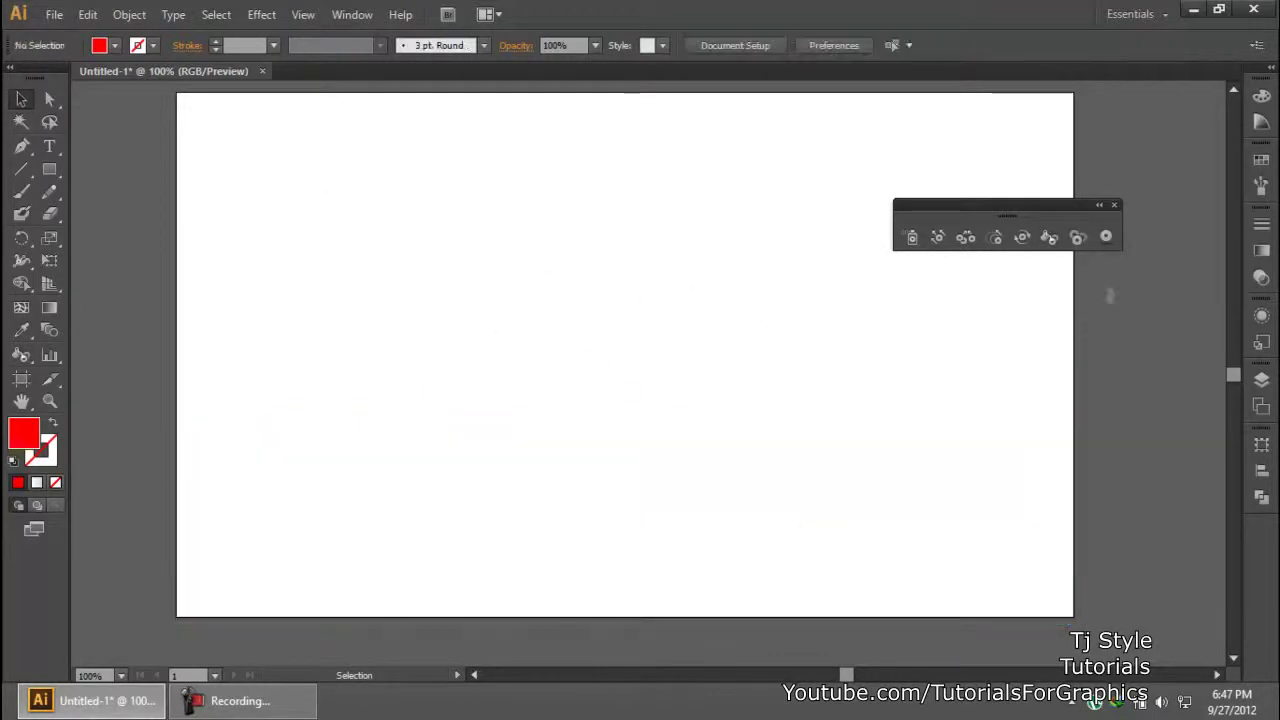
left_click(1114, 205)
left_click_drag(686, 313, 705, 322)
left_click(255, 702)
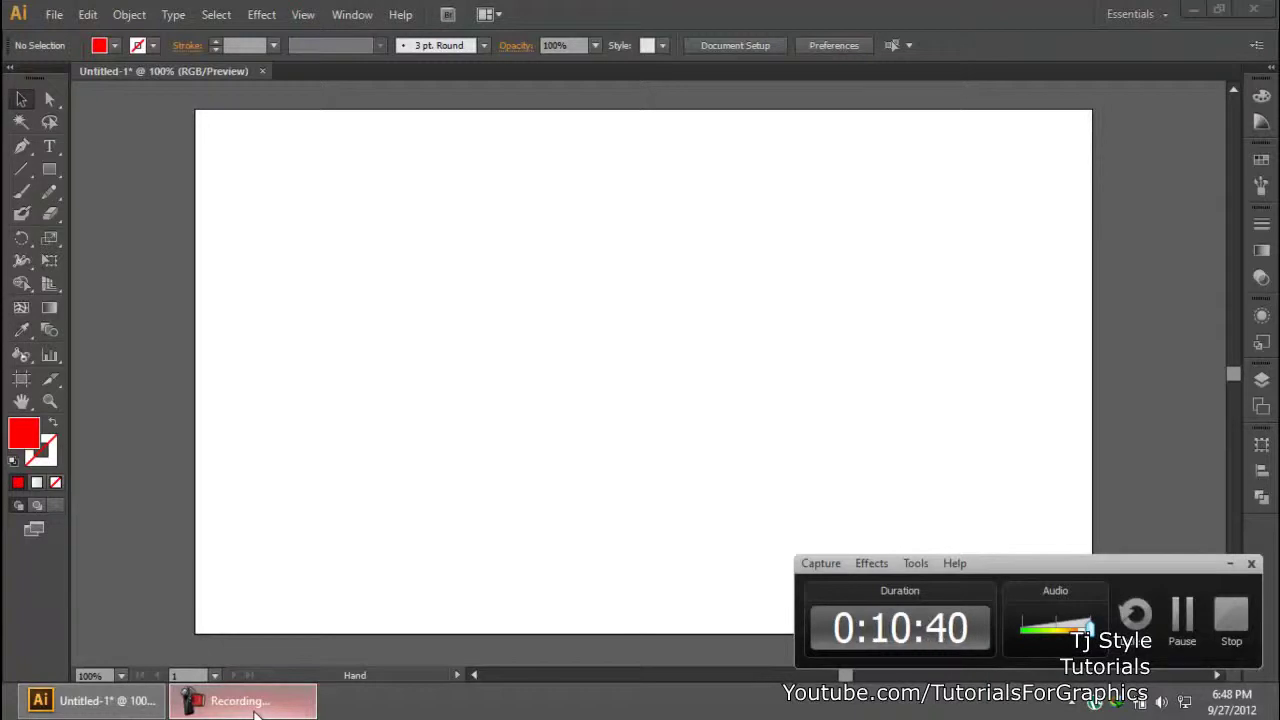
left_click(268, 706)
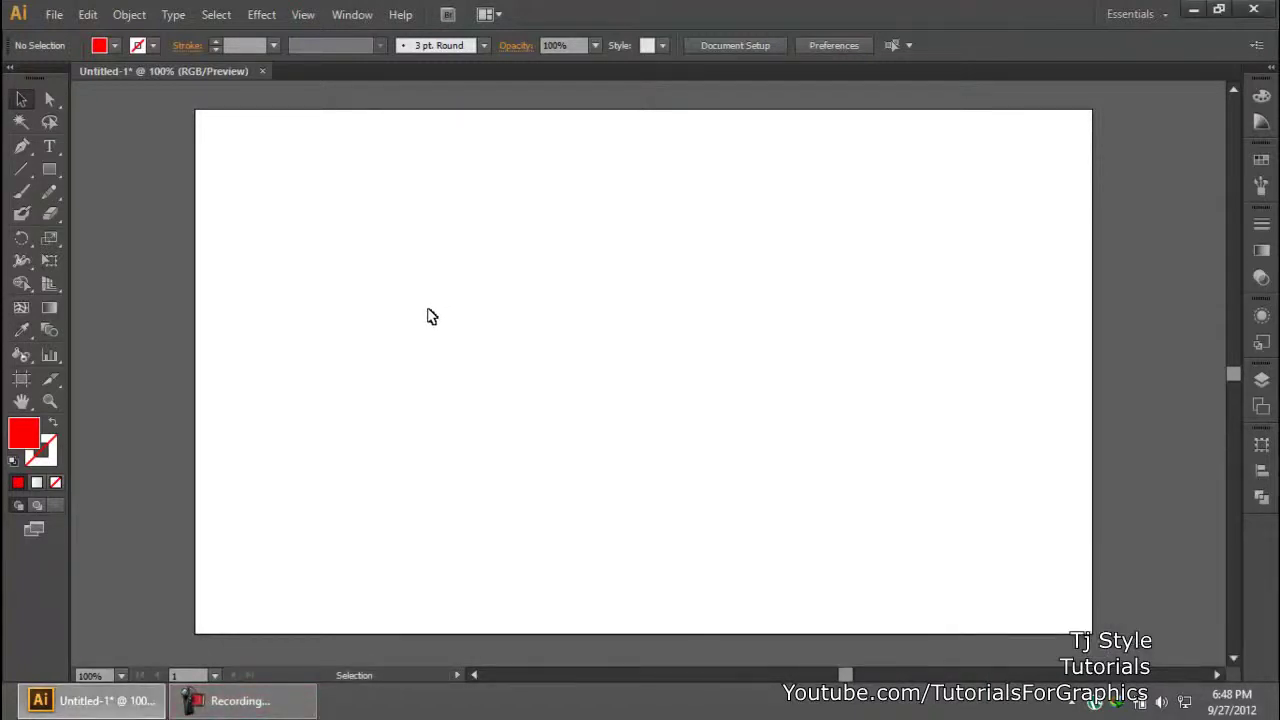
Draw a red five-pointed star in the middle of the artboard, with outer radius about 124 px and inner radius about 47 px.
left_click(50, 170)
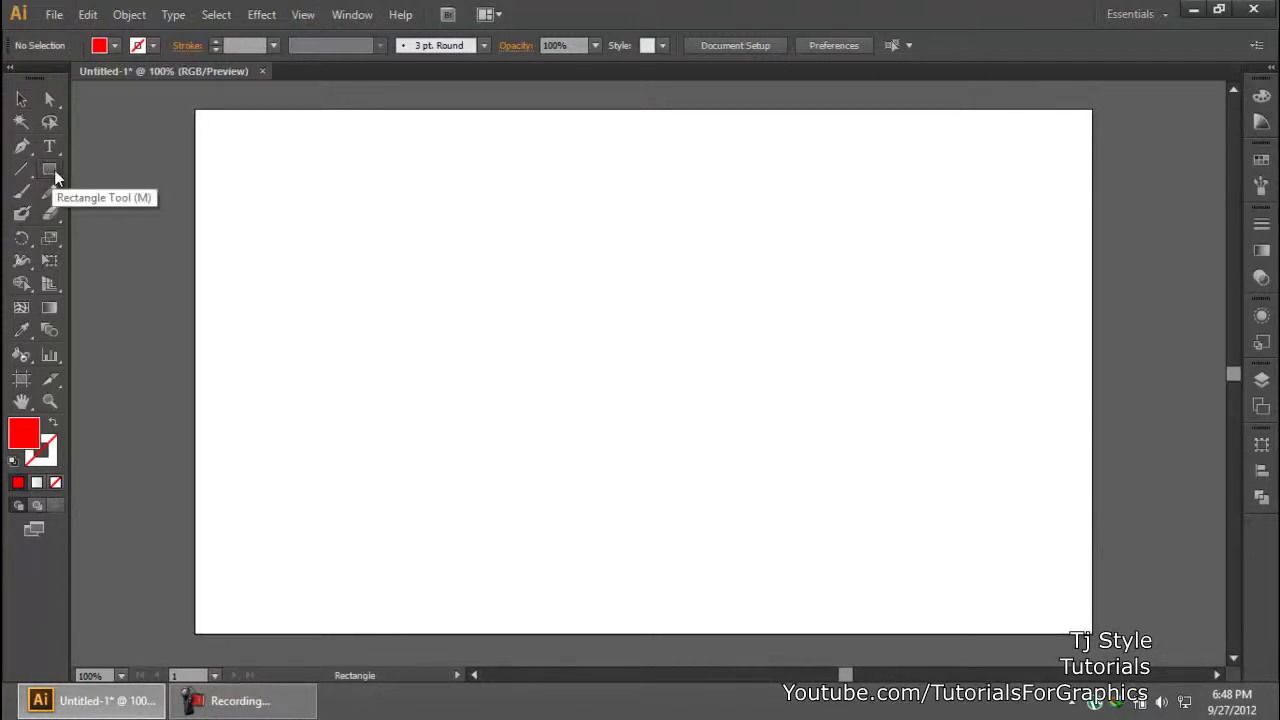
left_click(51, 172)
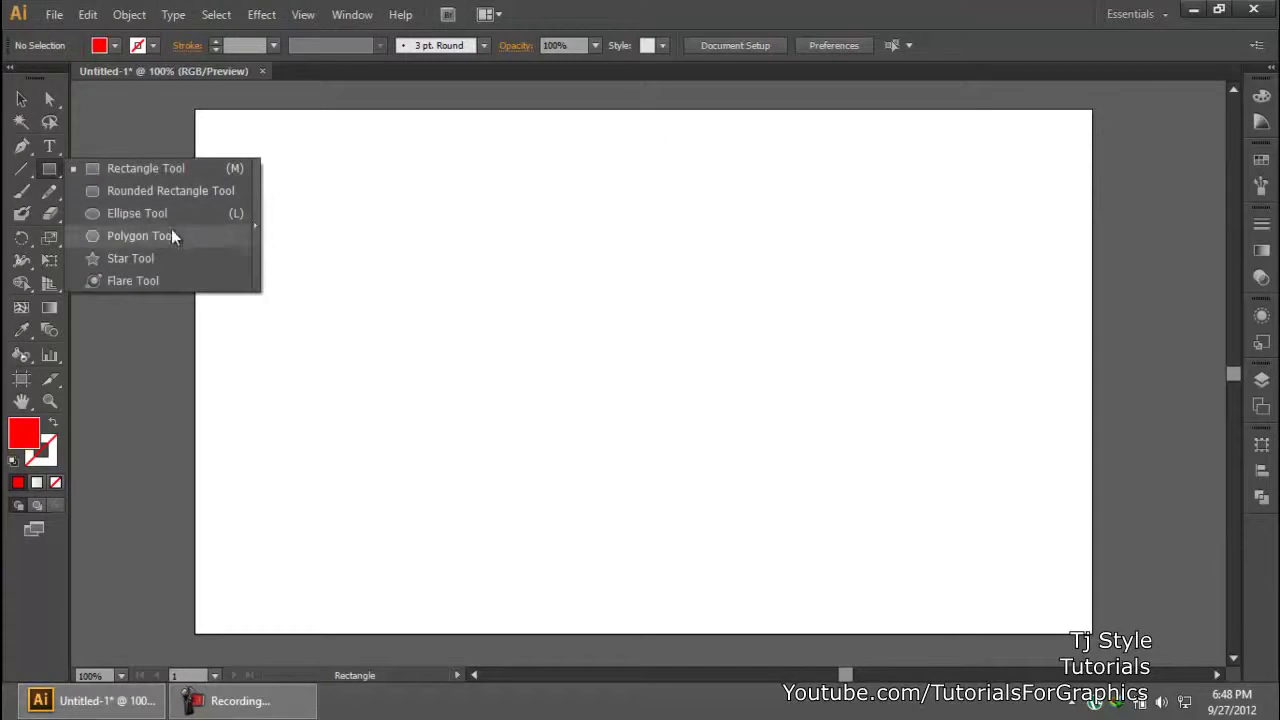
left_click(150, 259)
left_click_drag(583, 331, 752, 430)
key("alt+space")
left_click(386, 154)
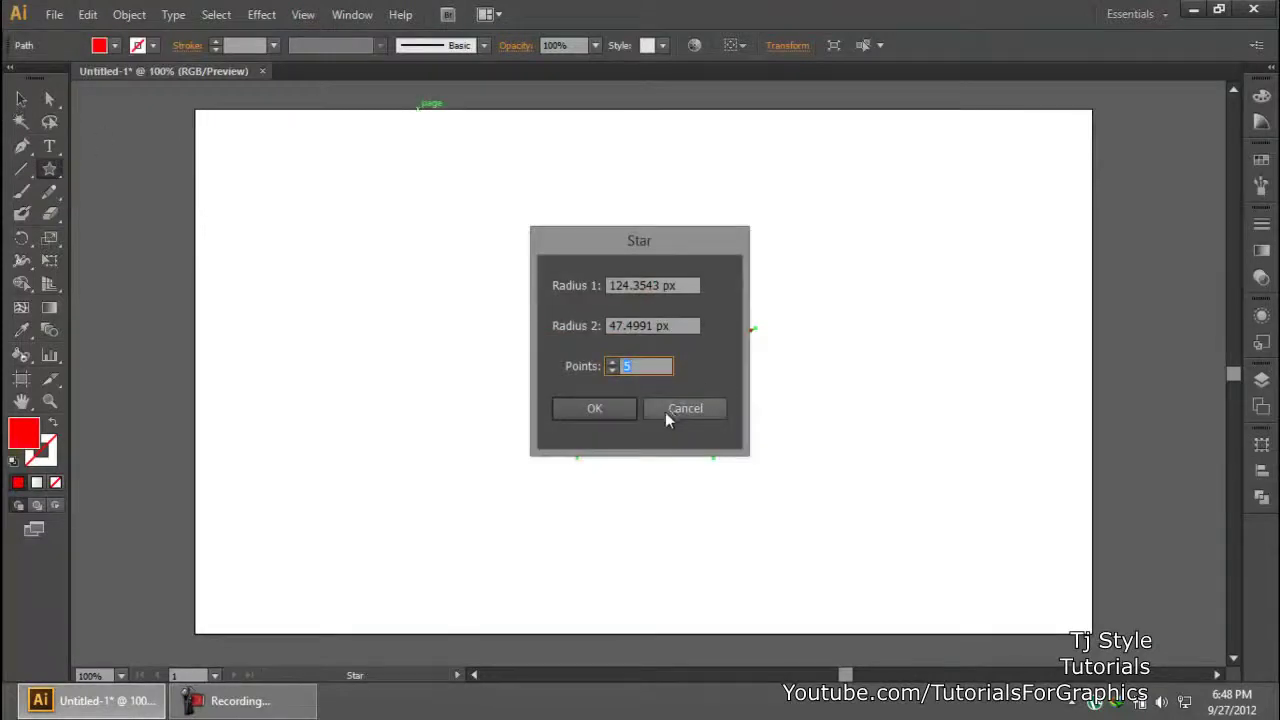
left_click(671, 410)
left_click(23, 102)
left_click(700, 403)
left_click(712, 366)
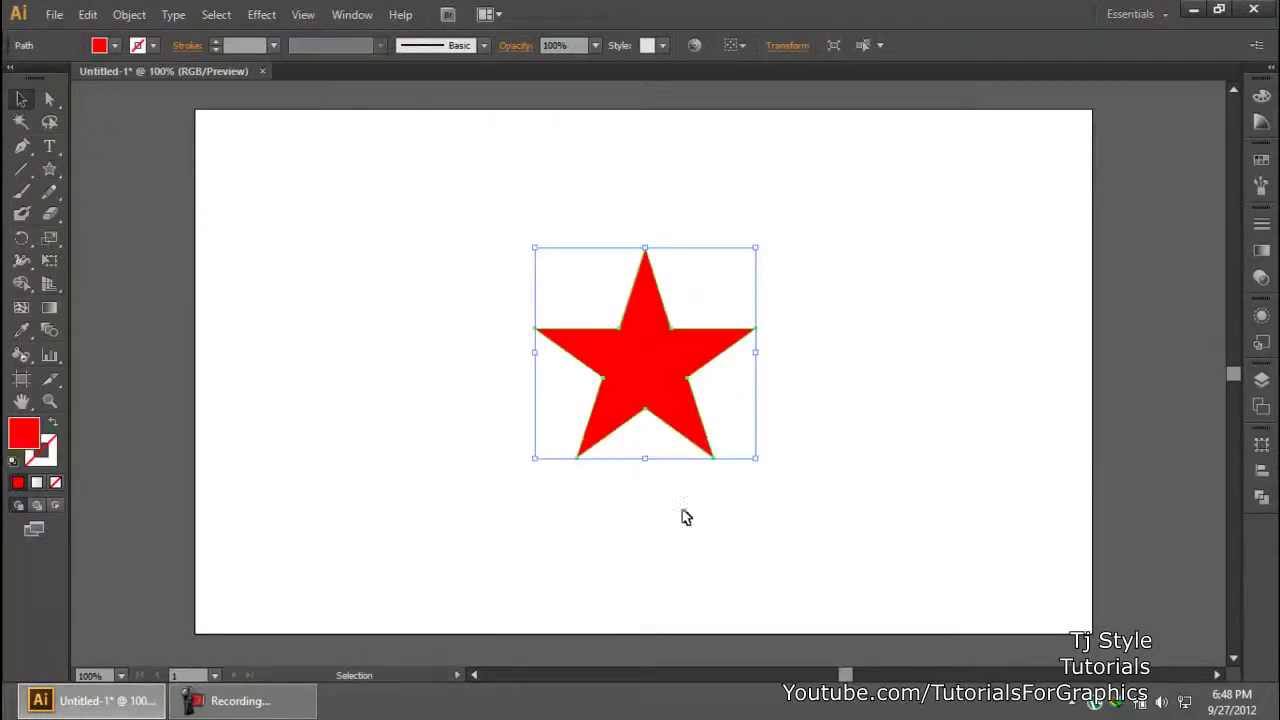
Change the star's fill to the black swatch.
left_click(1261, 159)
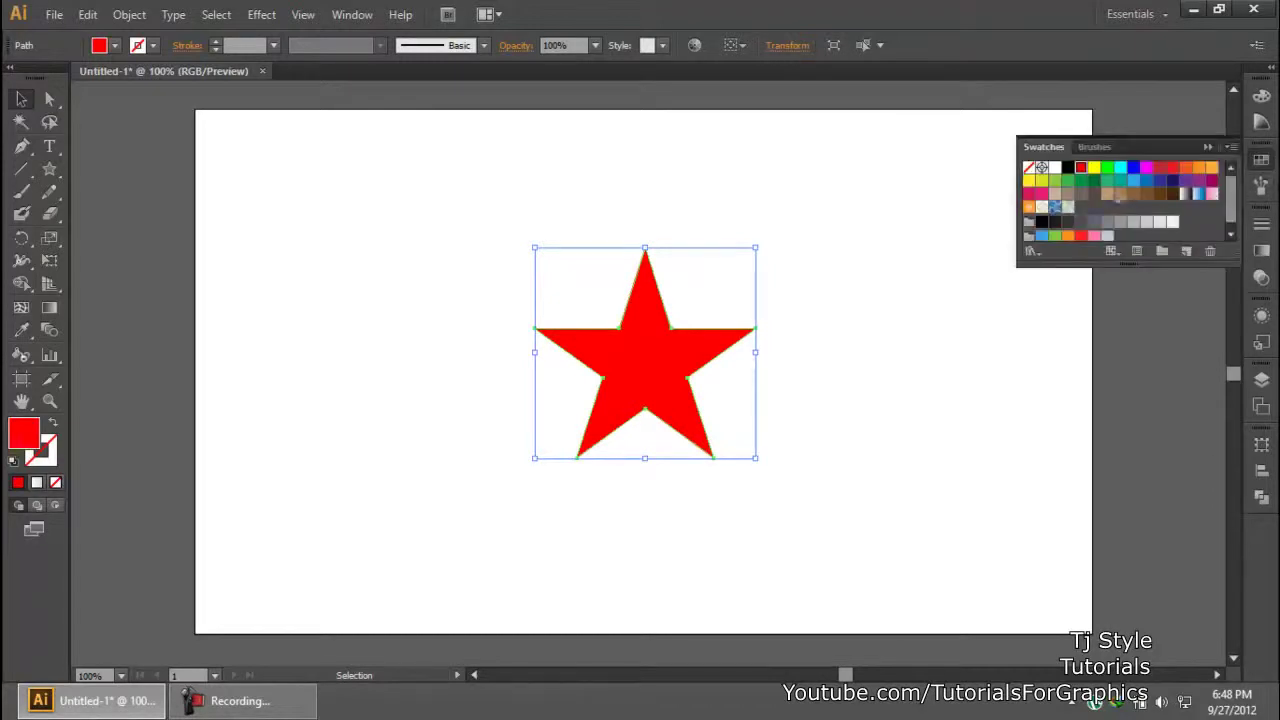
left_click(1094, 167)
left_click(1068, 167)
left_click(1071, 326)
left_click(655, 362)
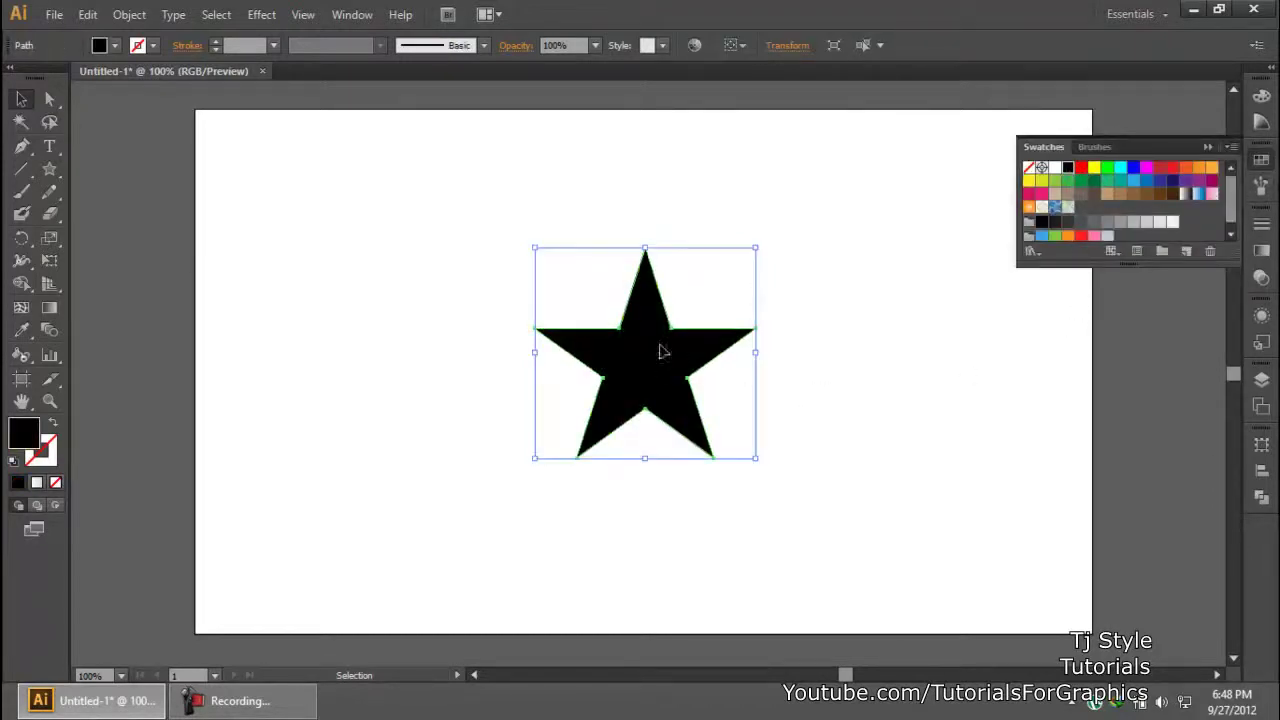
left_click(748, 346)
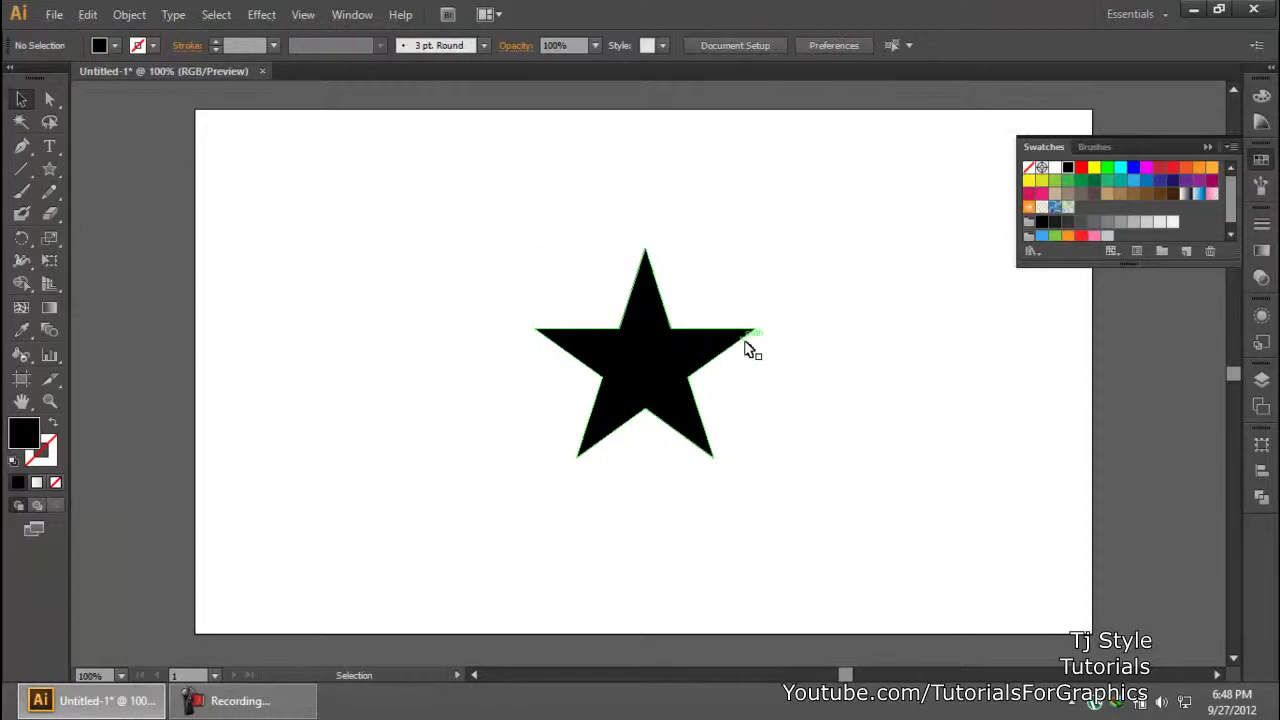
left_click(662, 358)
left_click_drag(757, 249, 700, 314)
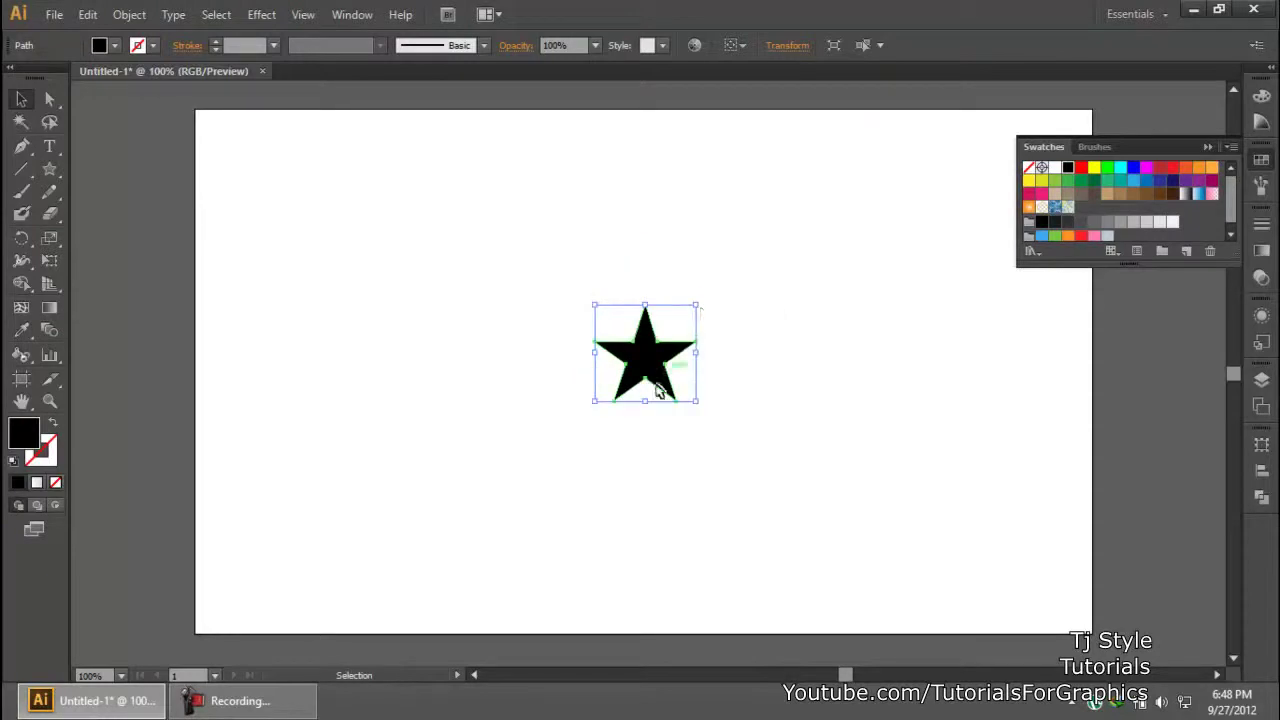
key("ctrl+z")
key("ctrl+shift+a")
Duplicate the star in place as a smaller concentric copy inside it and fill the copy white.
left_click(641, 371)
key("a")
key("v")
left_click_drag(754, 250, 690, 312)
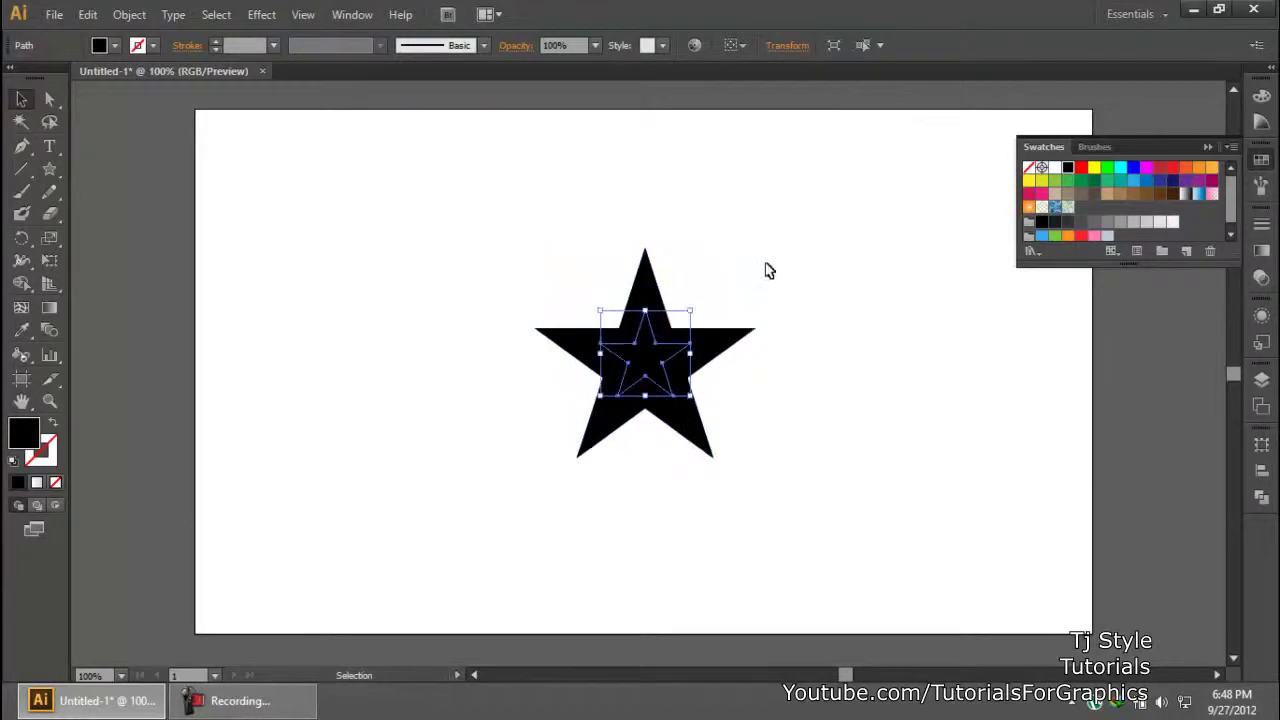
left_click(1055, 167)
left_click(824, 343)
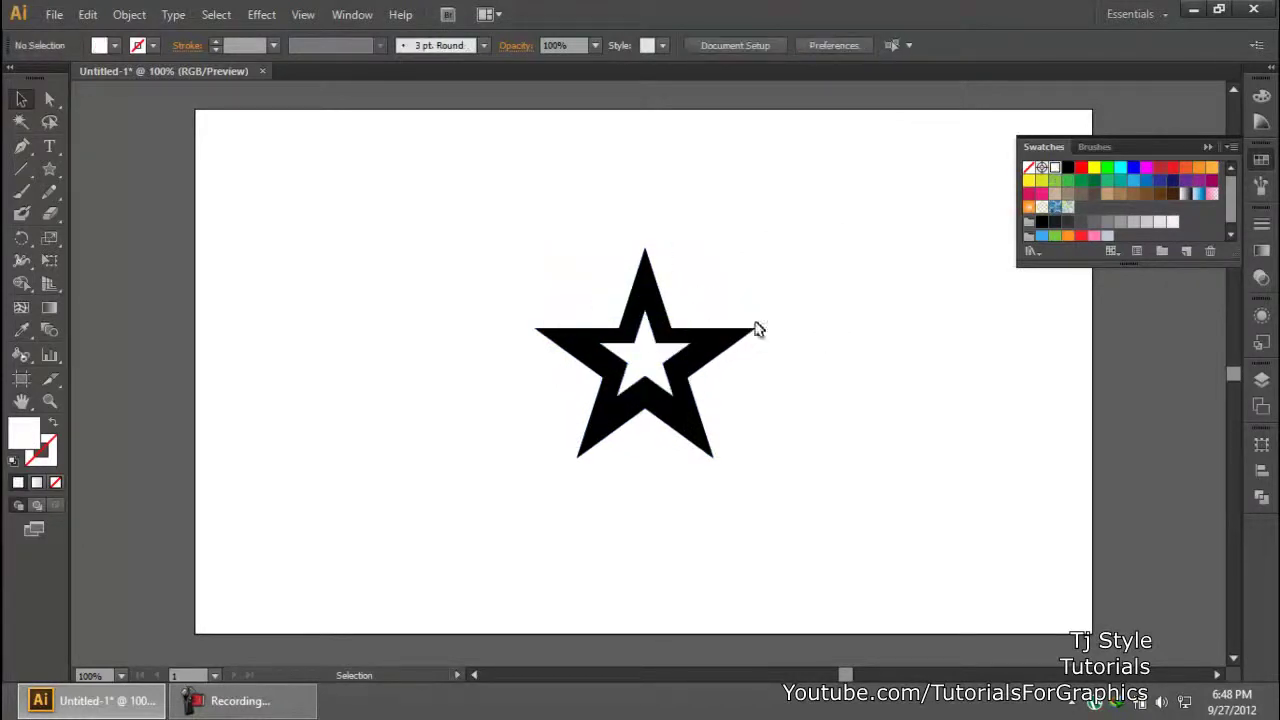
Display the document's symbols beside the artwork and select both stars together.
left_click_drag(460, 252, 886, 555)
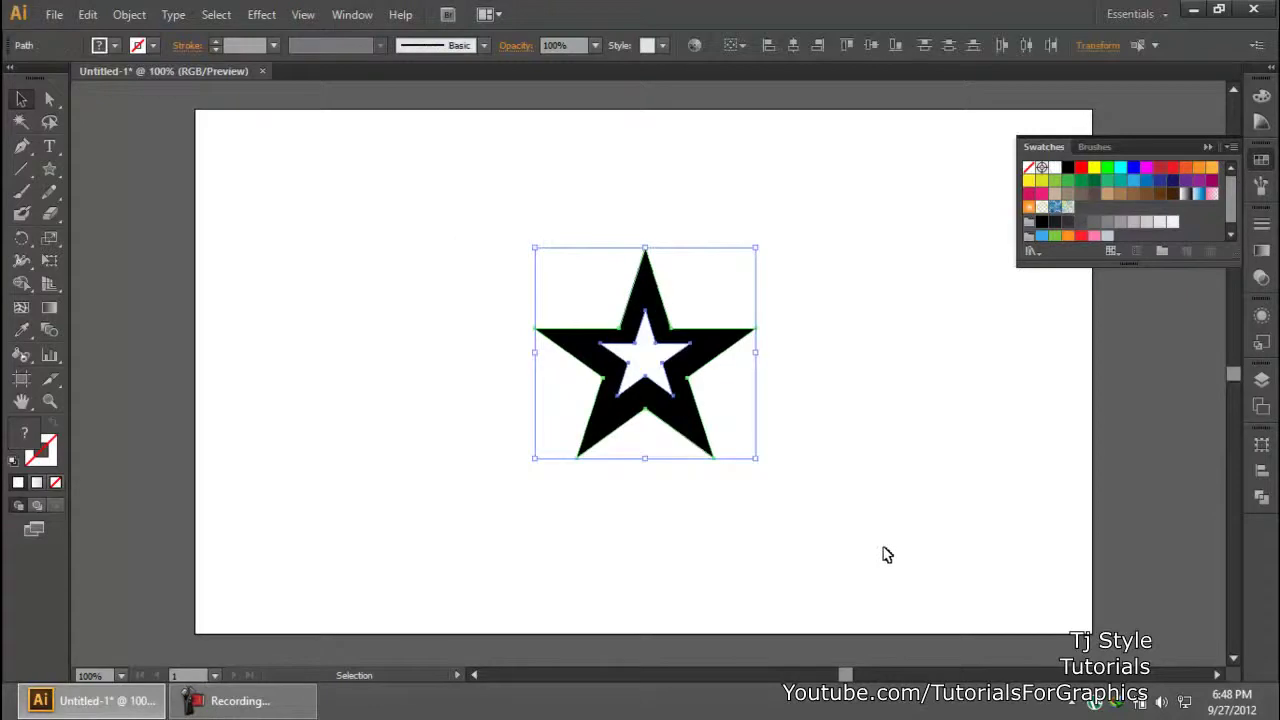
left_click(353, 14)
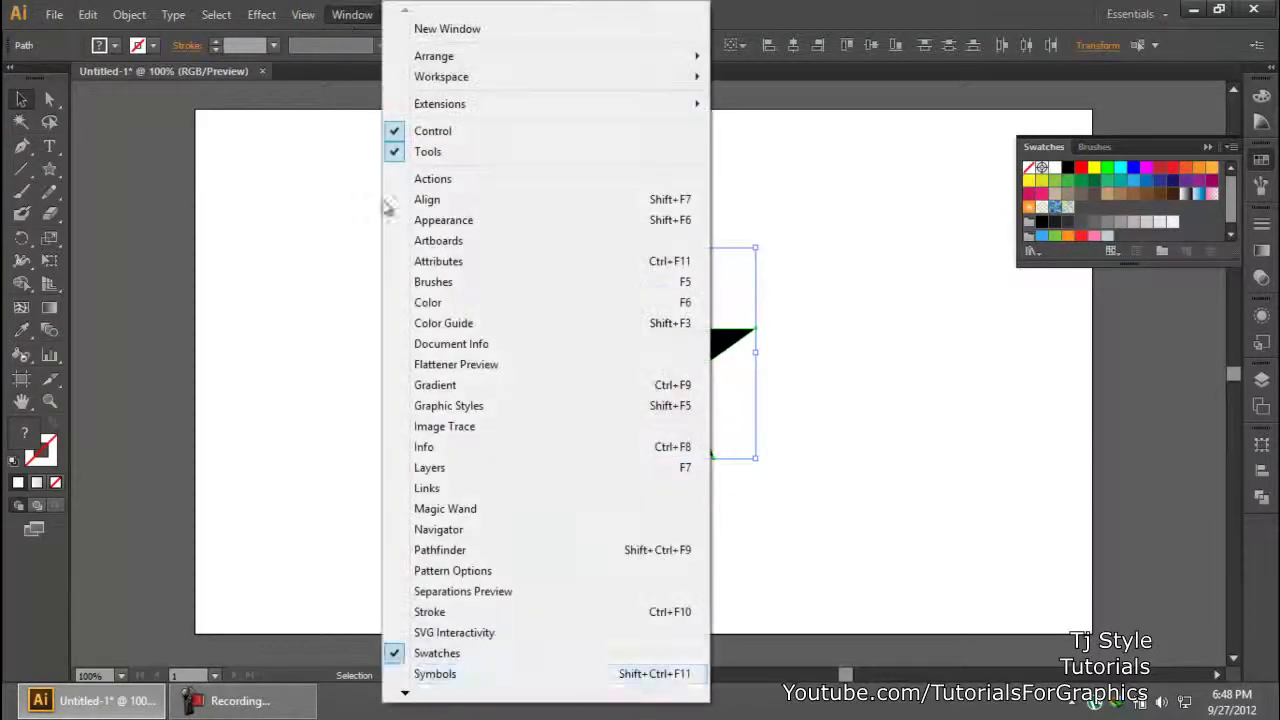
left_click(430, 674)
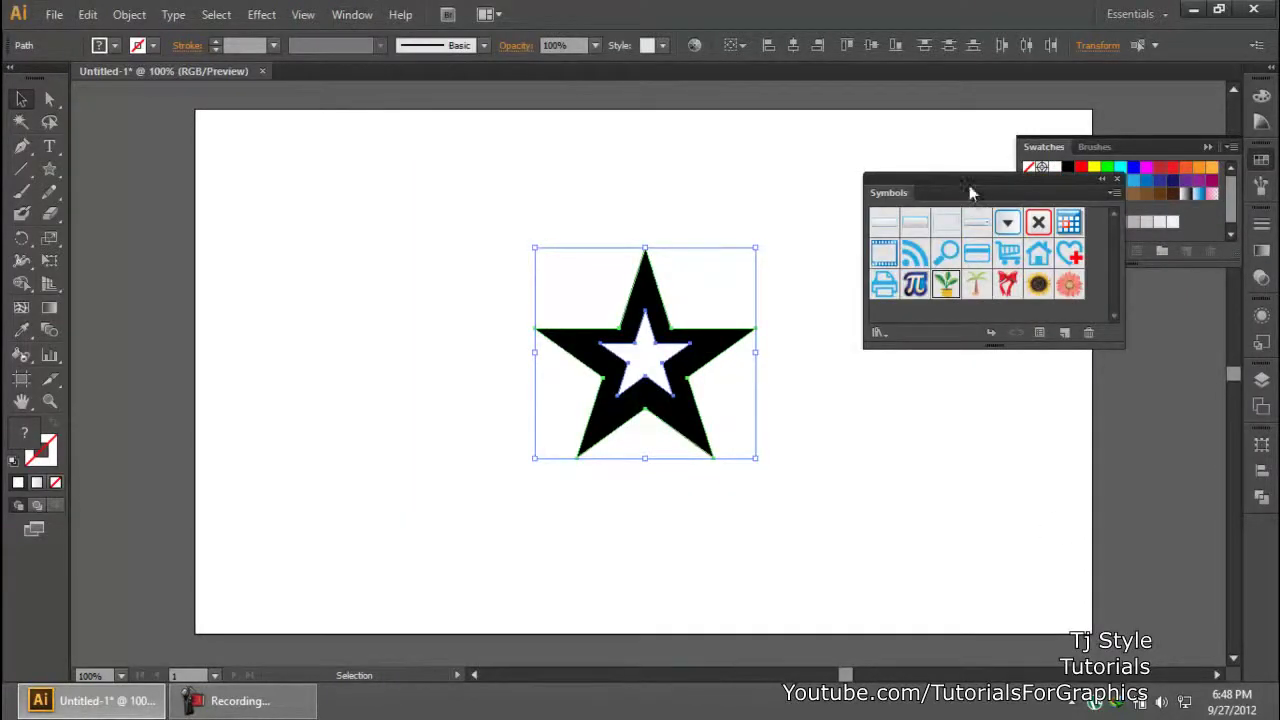
left_click_drag(970, 193, 1028, 239)
left_click_drag(801, 237, 541, 437)
left_click(426, 337)
left_click_drag(449, 266, 829, 451)
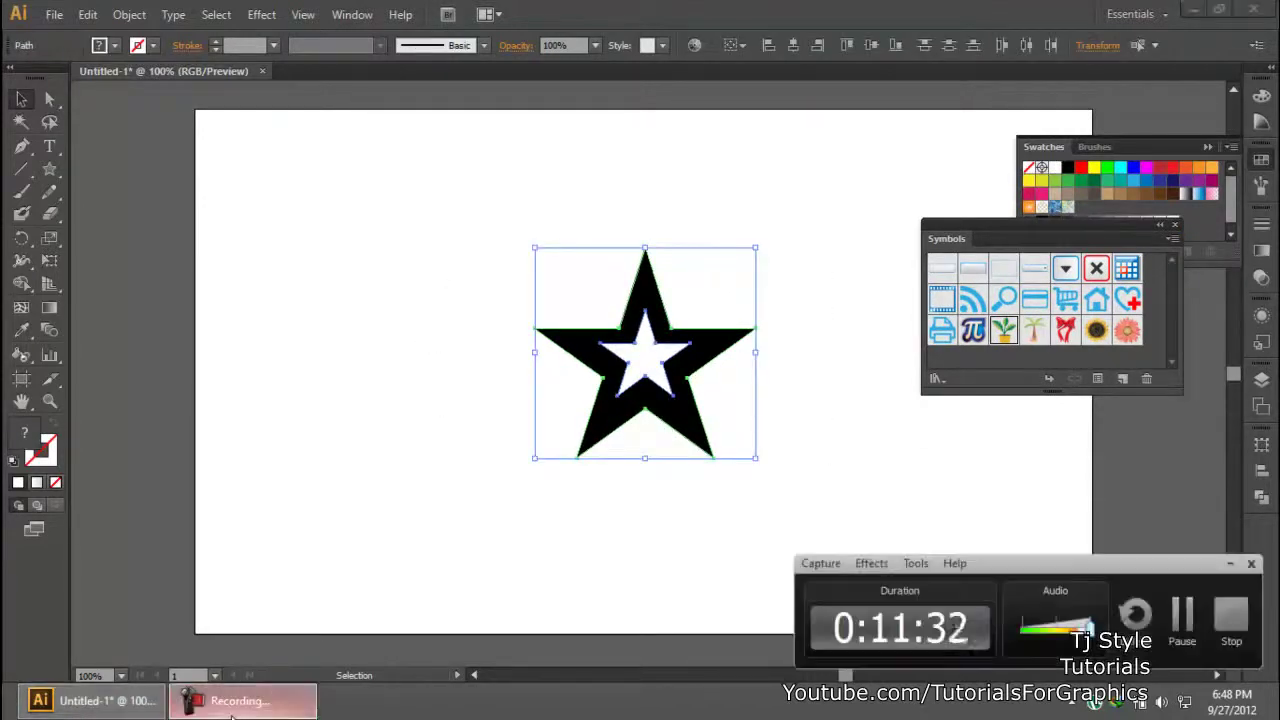
Create a new Movie Clip symbol from the two selected stars, name it Star, and deselect the artwork.
left_click(1125, 379)
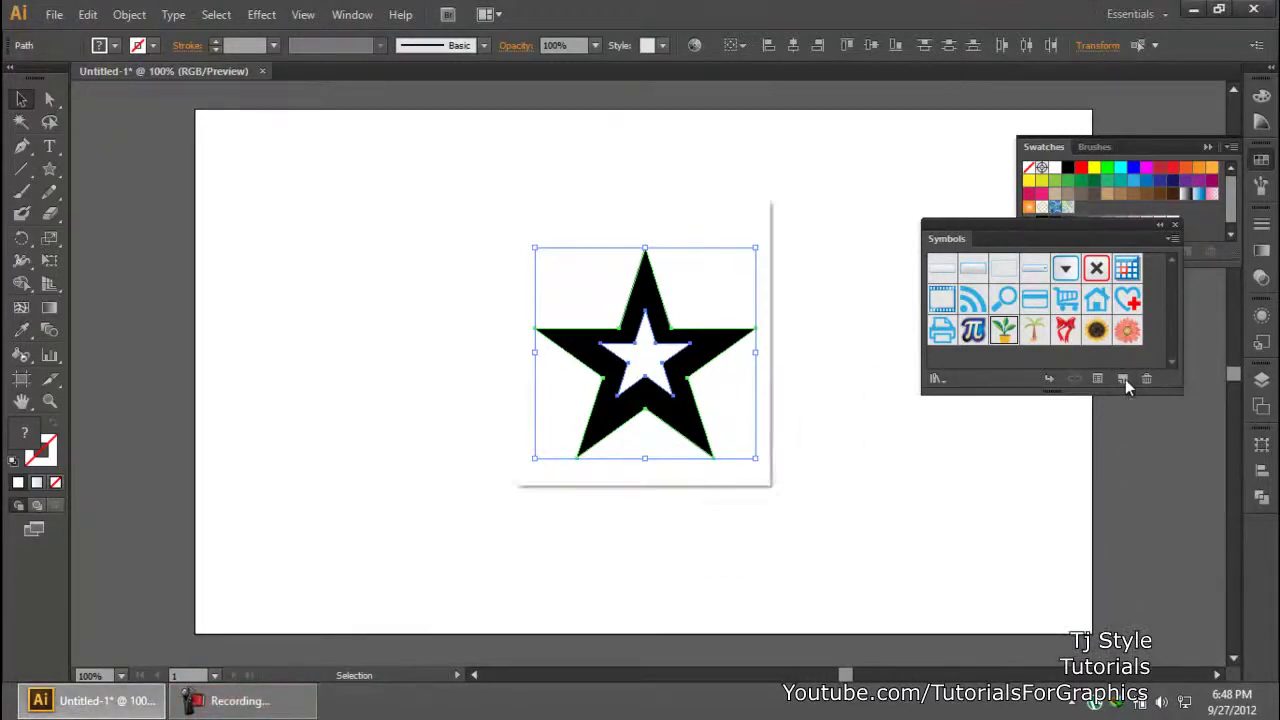
double_click(598, 250)
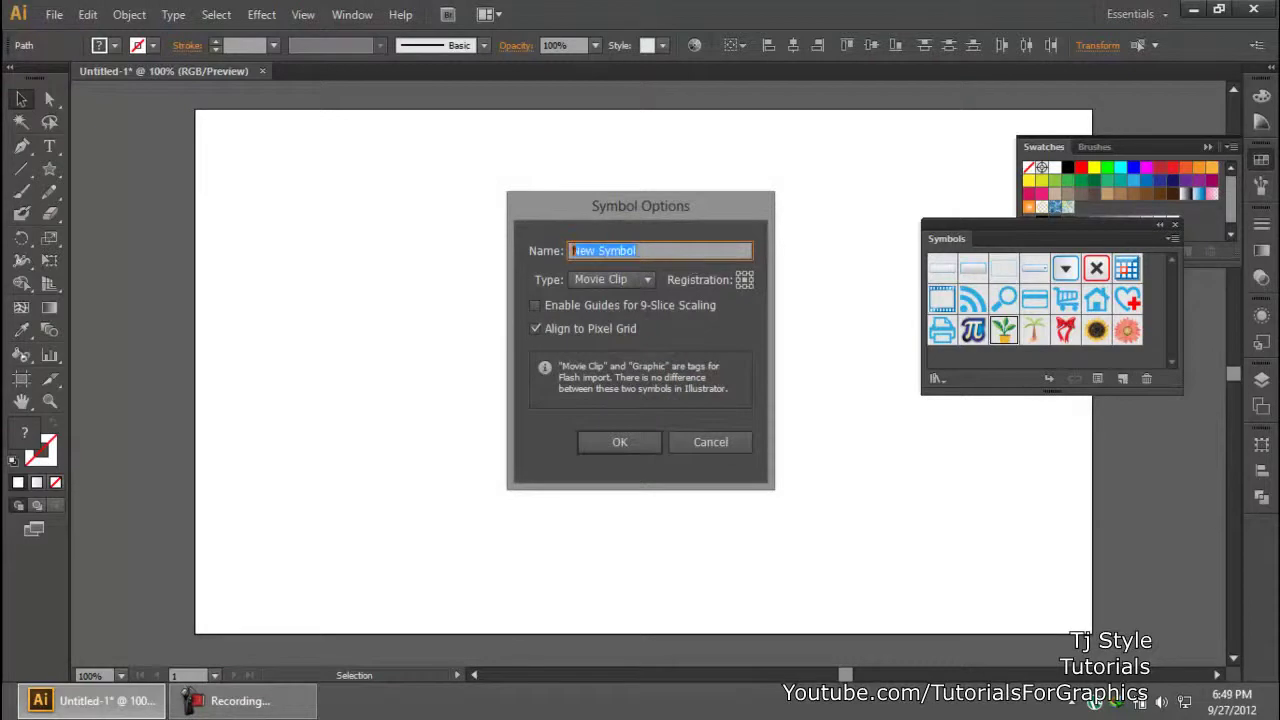
type("Star")
left_click(617, 441)
left_click(872, 465)
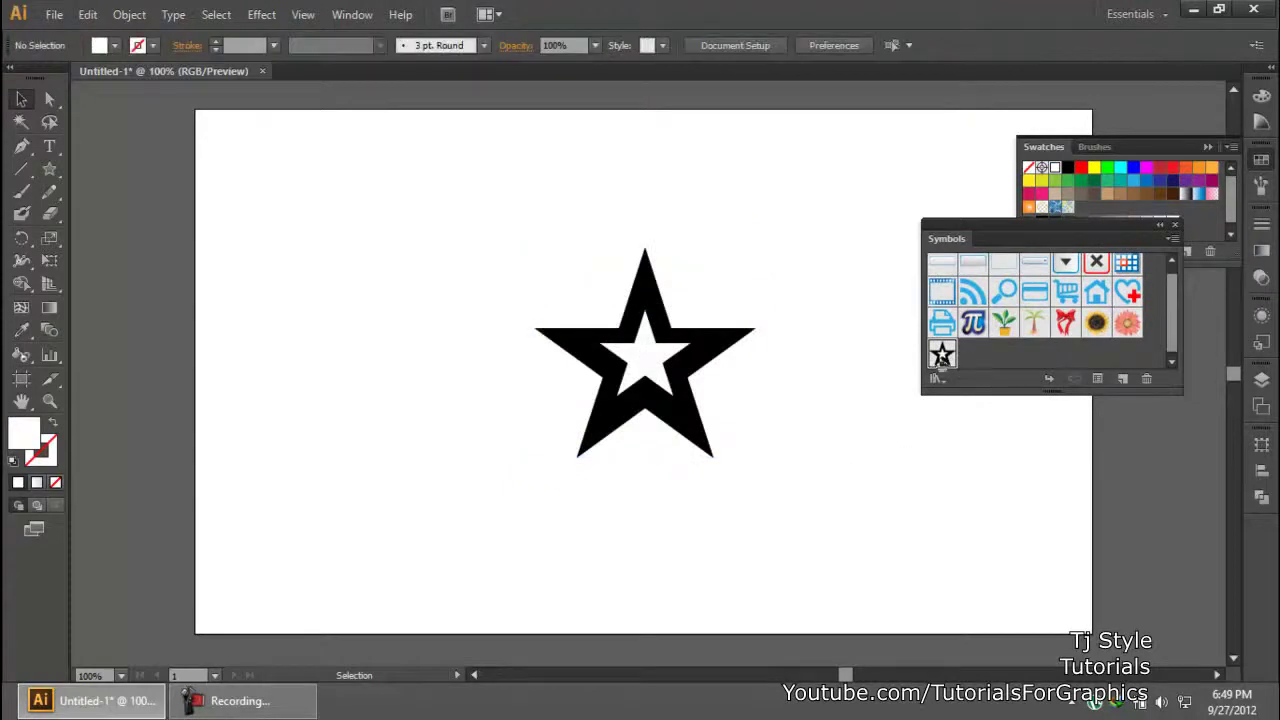
Place four instances of the new Star symbol around the original star on the artboard.
left_click(947, 361)
left_click_drag(945, 357, 391, 403)
left_click_drag(950, 360, 965, 514)
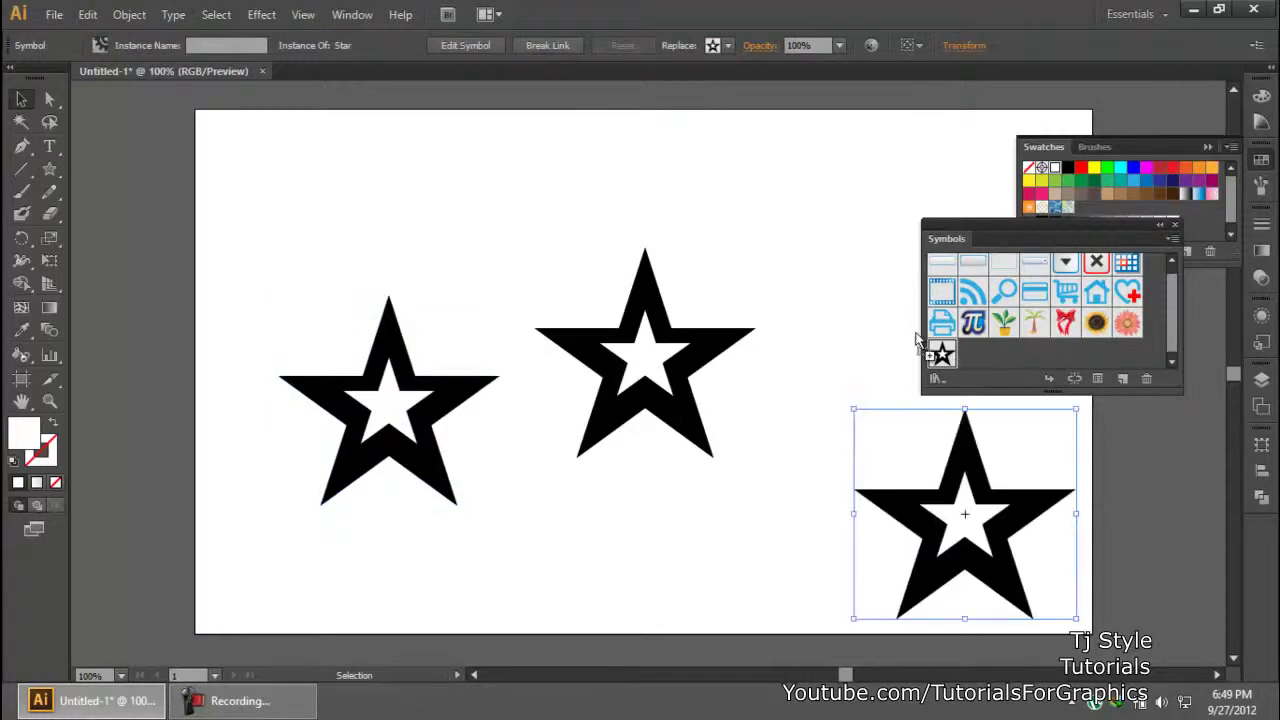
left_click_drag(945, 357, 753, 207)
left_click_drag(942, 353, 409, 249)
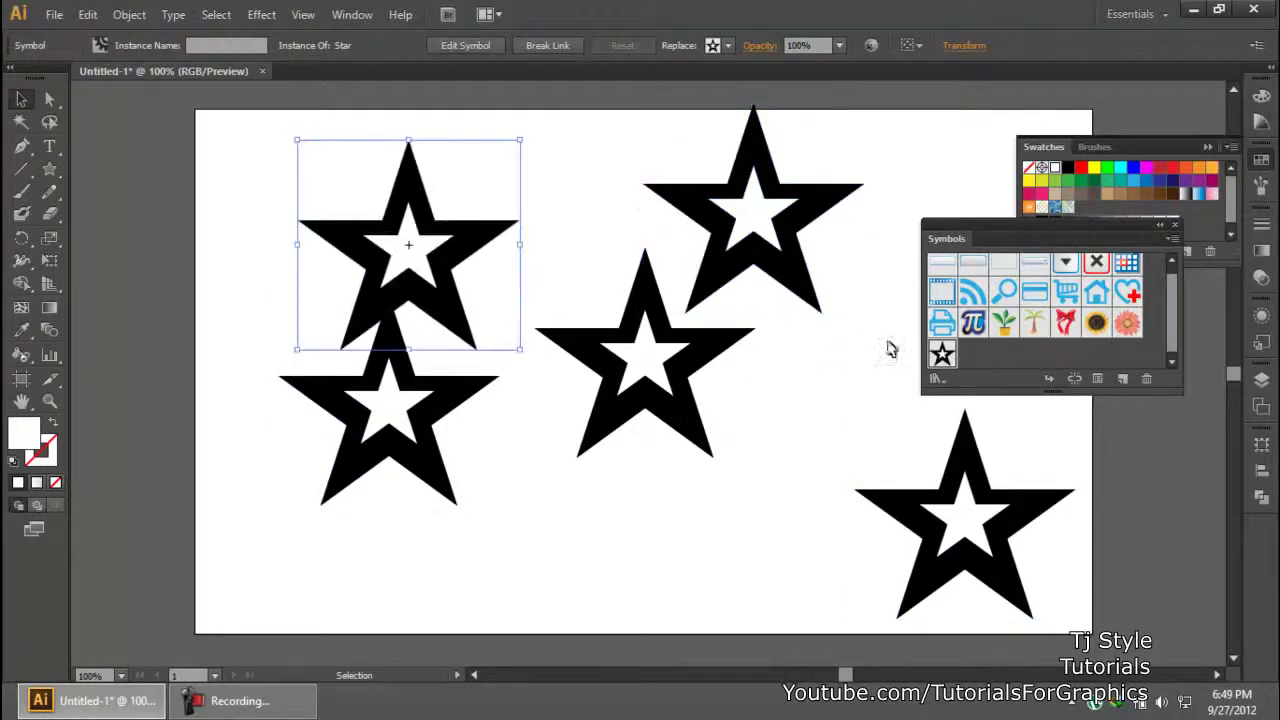
Delete all star instances from the artboard, including the original one in the middle.
scroll(230, 677, "down", 1)
key("ctrl+a")
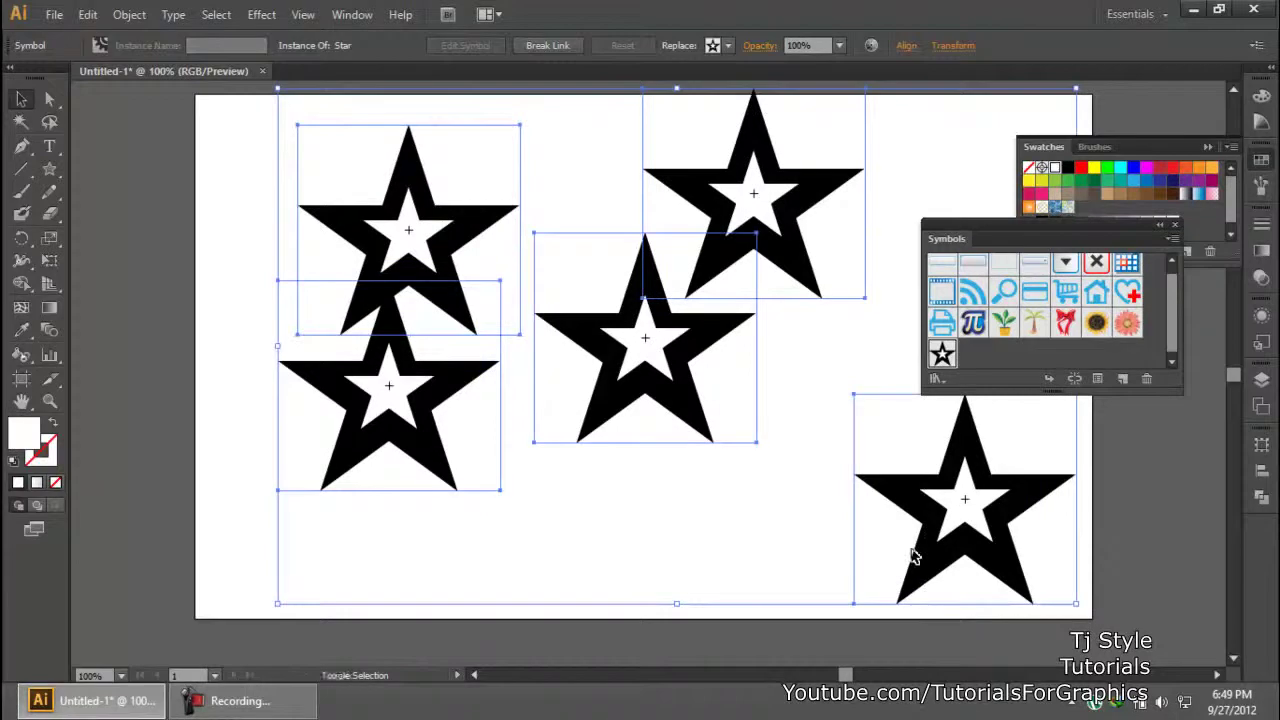
key("Delete")
scroll(680, 391, "up", 1)
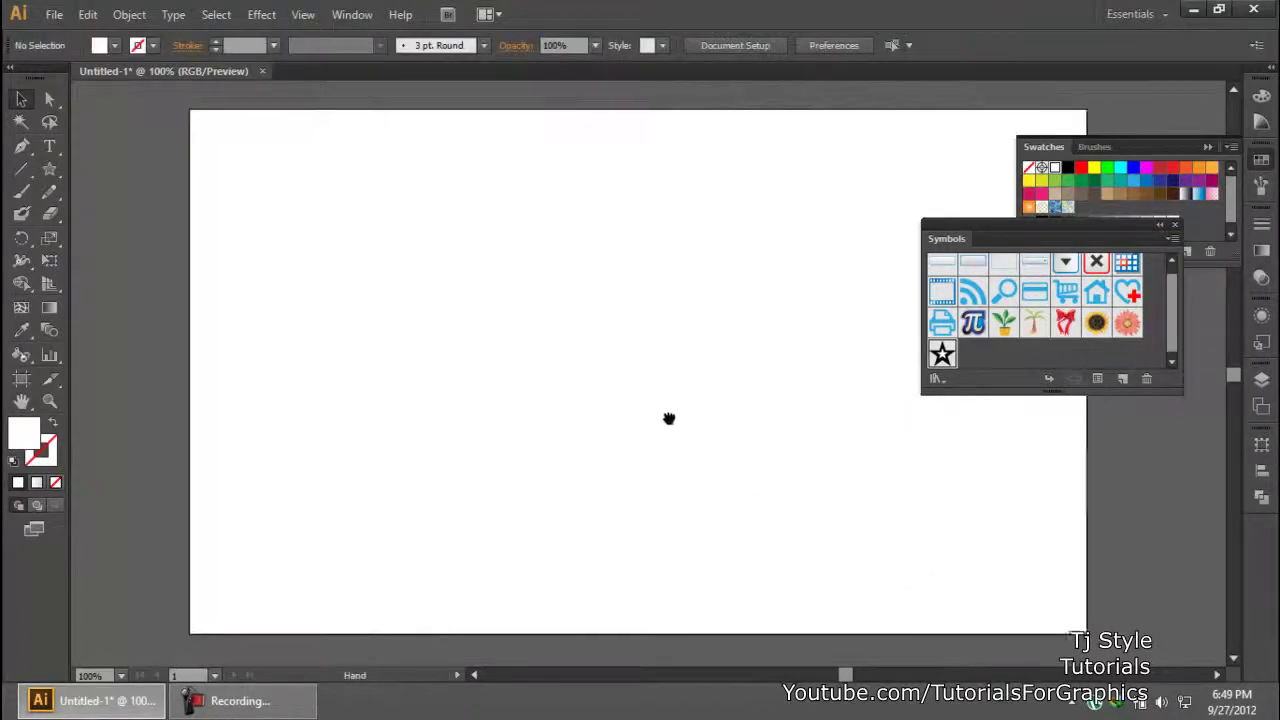
left_click(240, 700)
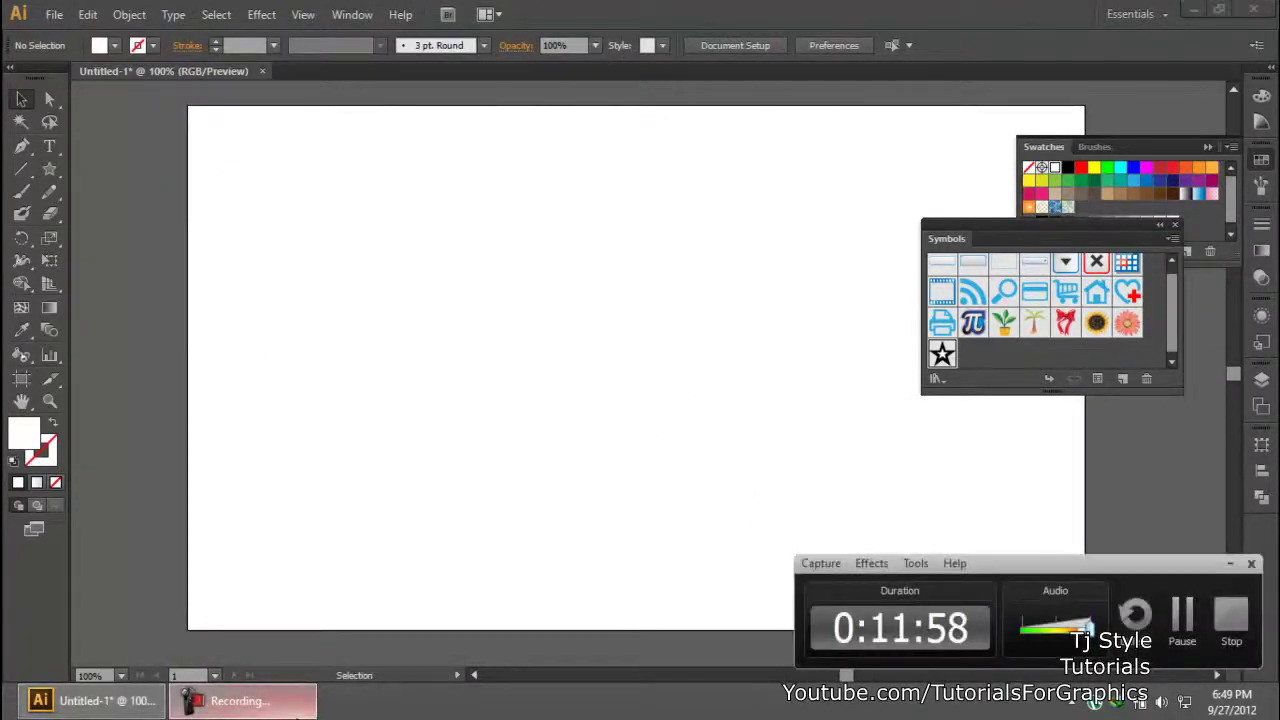